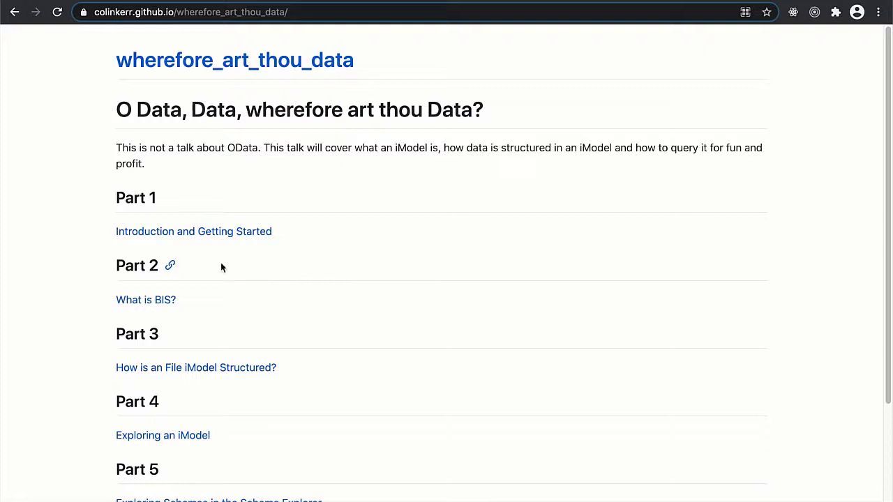
Open the Introduction and Getting Started page and read its sections on iModels and getting the data.
click(201, 232)
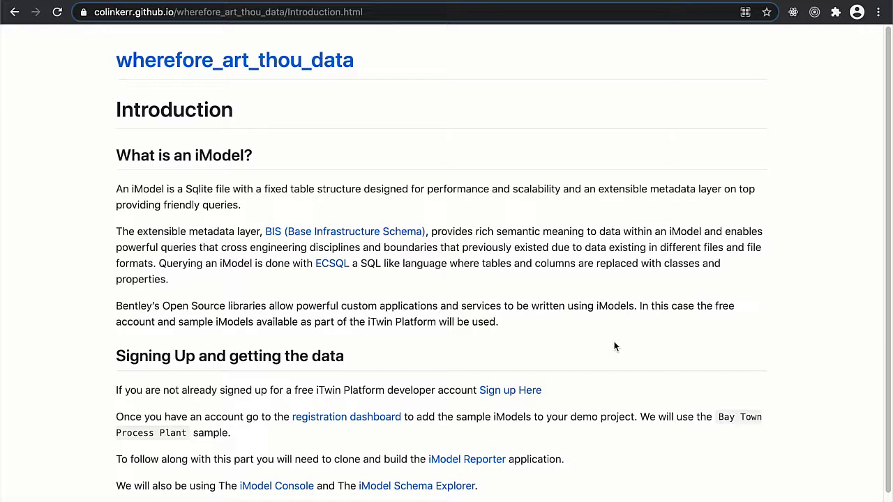
scroll(464, 223, down, 1)
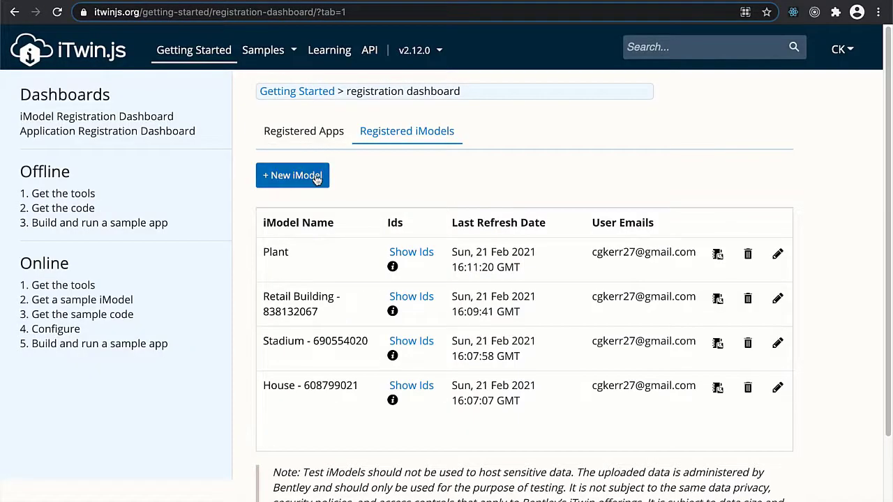
Check the Bentley example models offered in the new iModel form and close the form without submitting it.
click(317, 178)
click(582, 296)
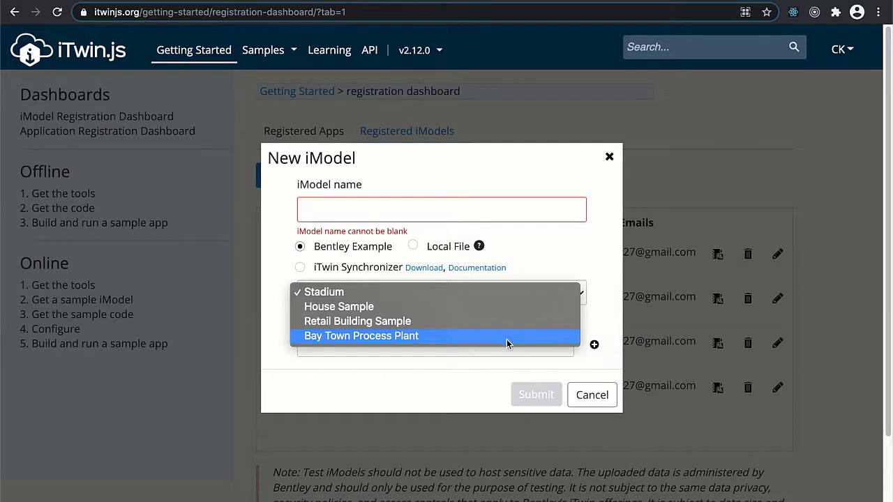
click(603, 395)
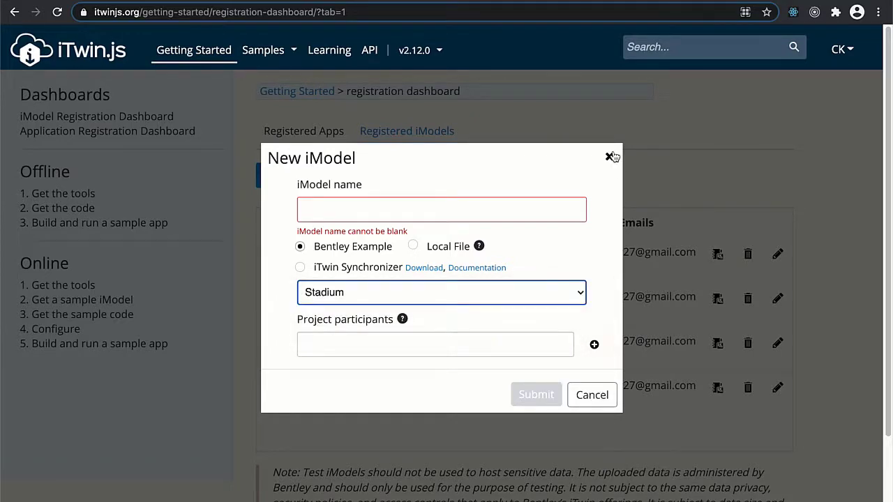
click(609, 156)
Return to the tutorial's Introduction page and continue to the What is BIS? page.
click(101, 0)
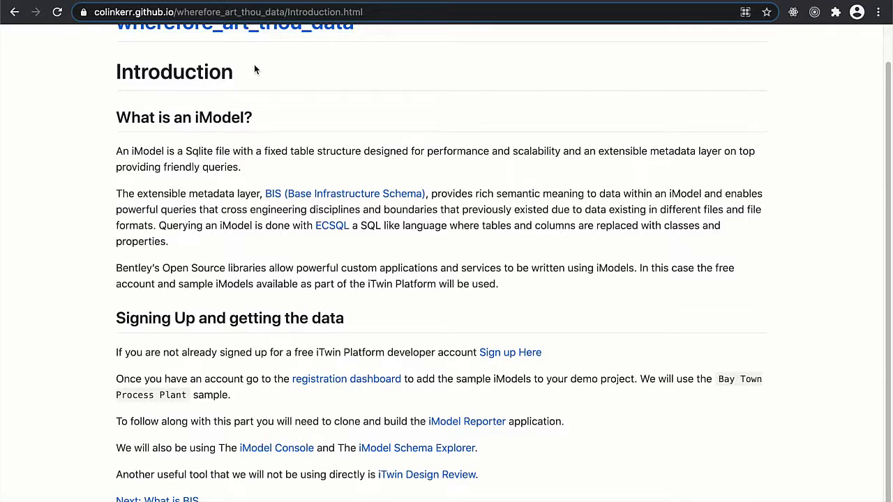
click(187, 499)
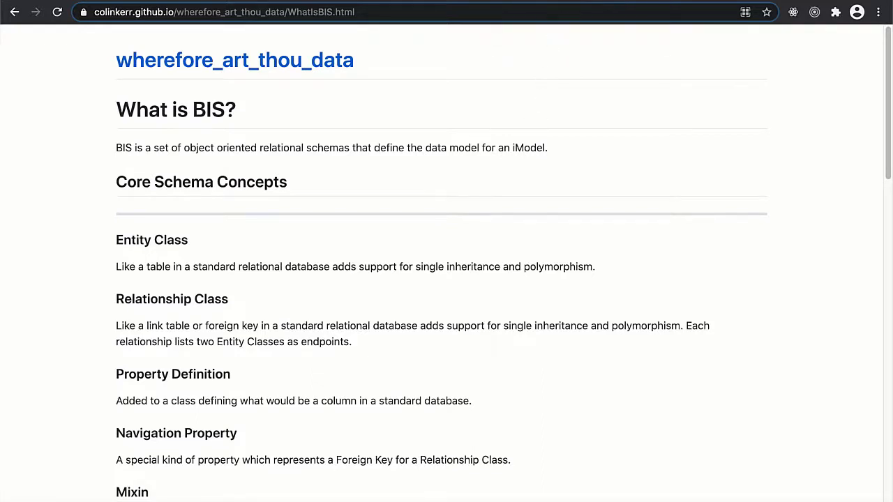
Switch to the iModel Schema Explorer, expand Entities to examine Element's CodeSpec and CodeScope properties, and collapse the list.
click(534, 2)
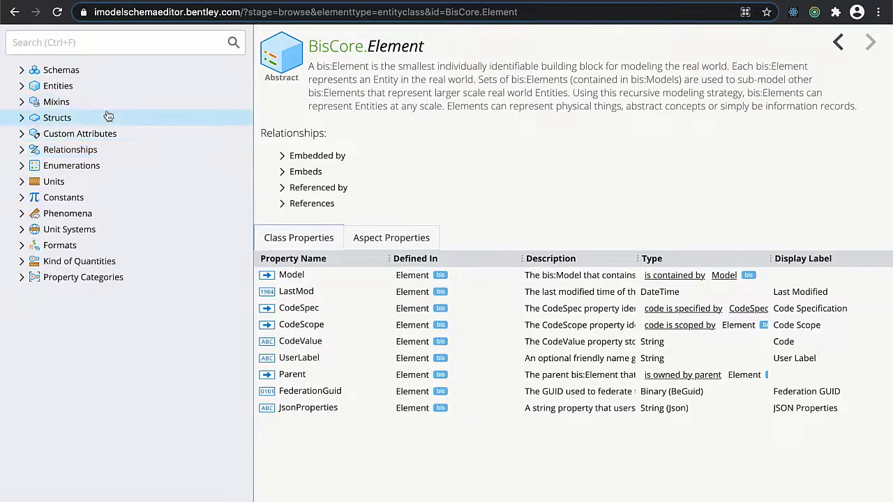
click(21, 87)
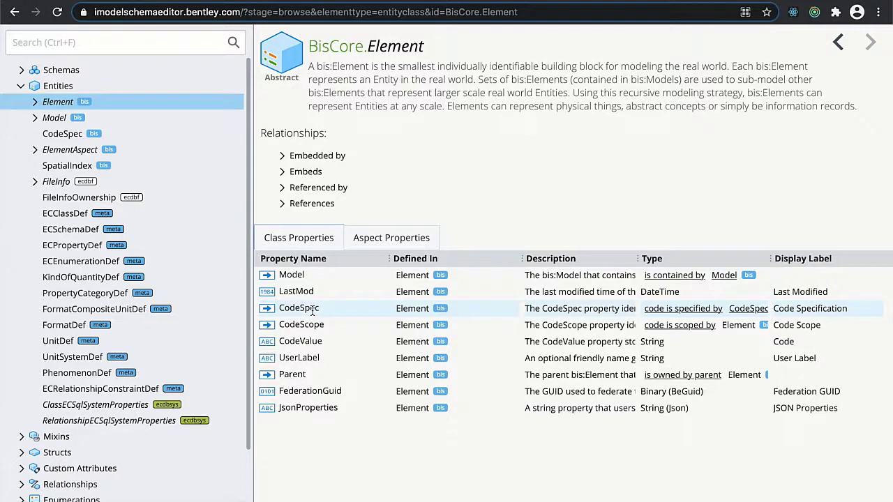
mouse_move(697, 311)
mouse_move(686, 330)
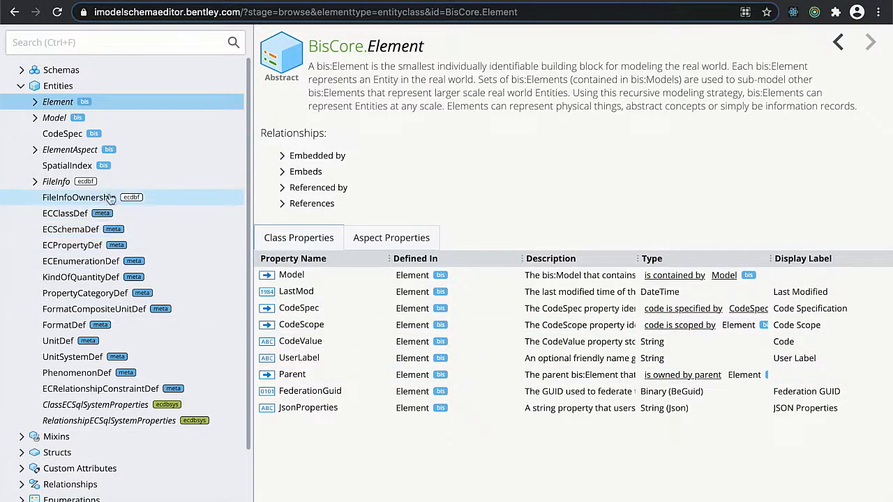
click(21, 86)
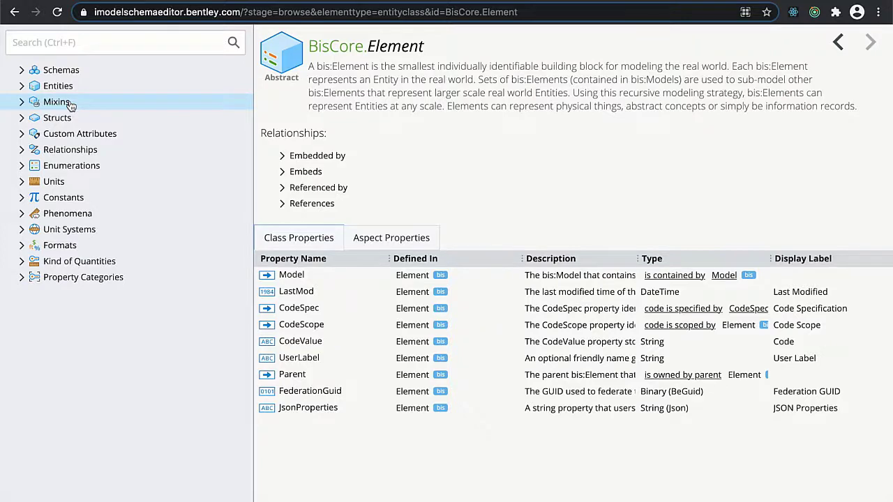
Expand the entity classes, look at the direct subclasses of Element, and collapse Element again.
click(22, 88)
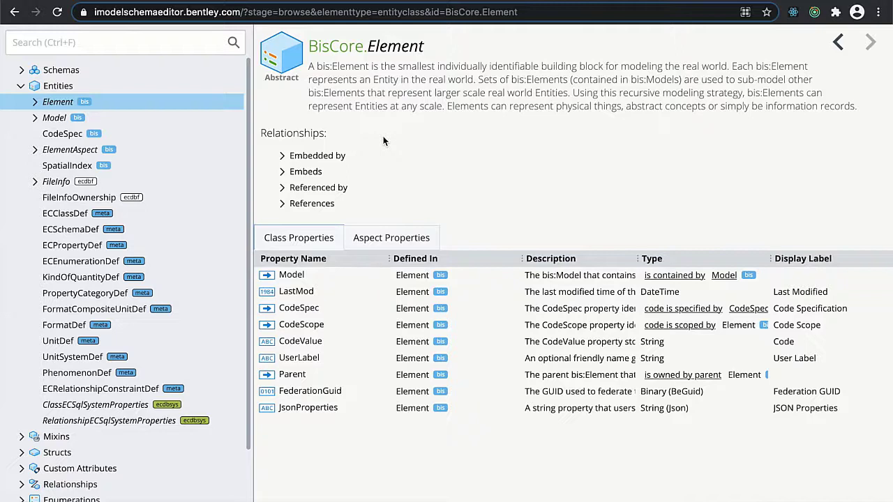
click(34, 103)
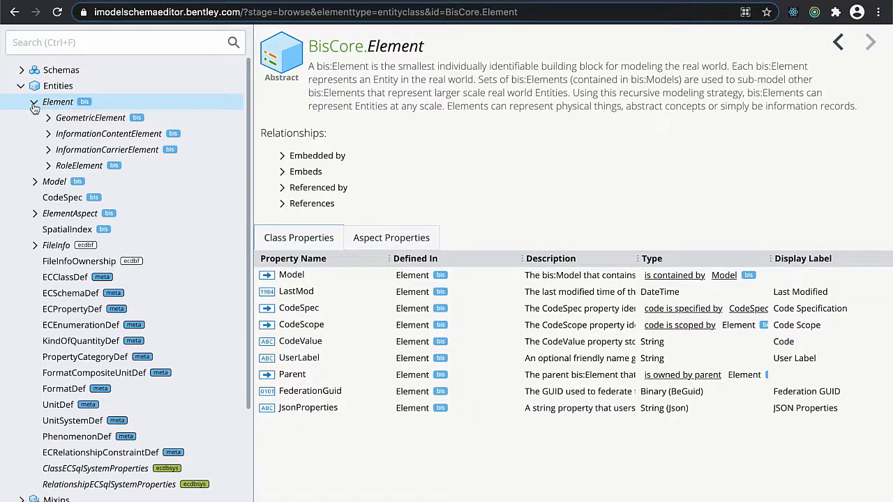
click(34, 103)
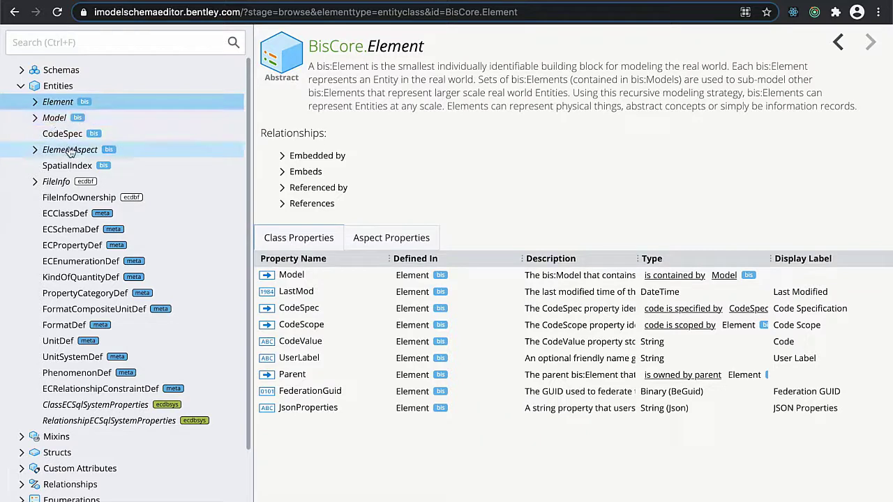
Examine ElementAspect and the owning relationships of its ElementMultiAspect and ElementUniqueAspect subclasses.
click(130, 152)
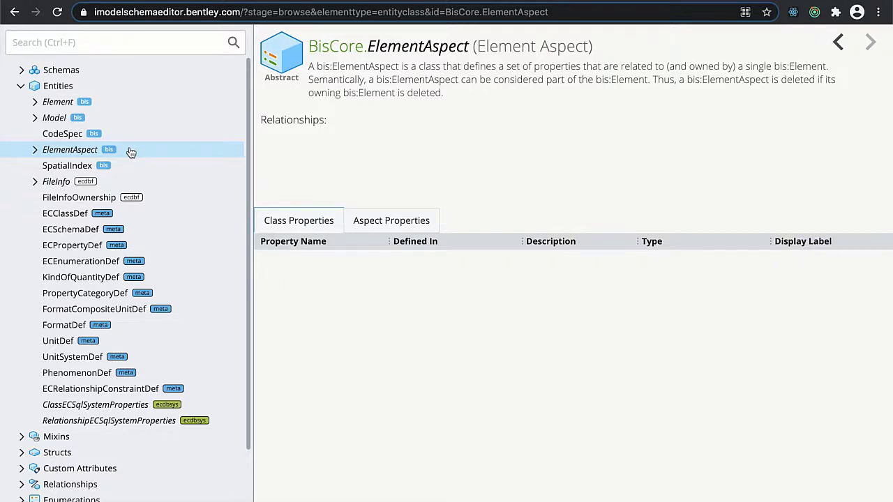
click(35, 151)
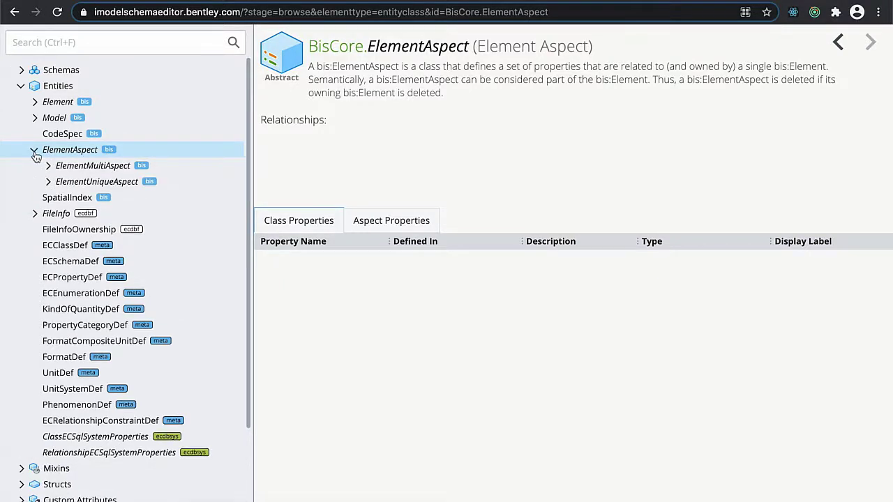
click(167, 189)
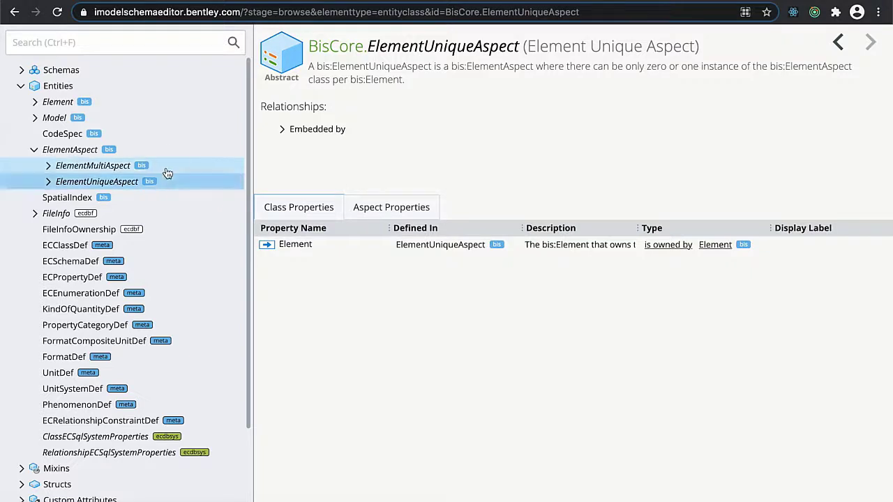
click(167, 172)
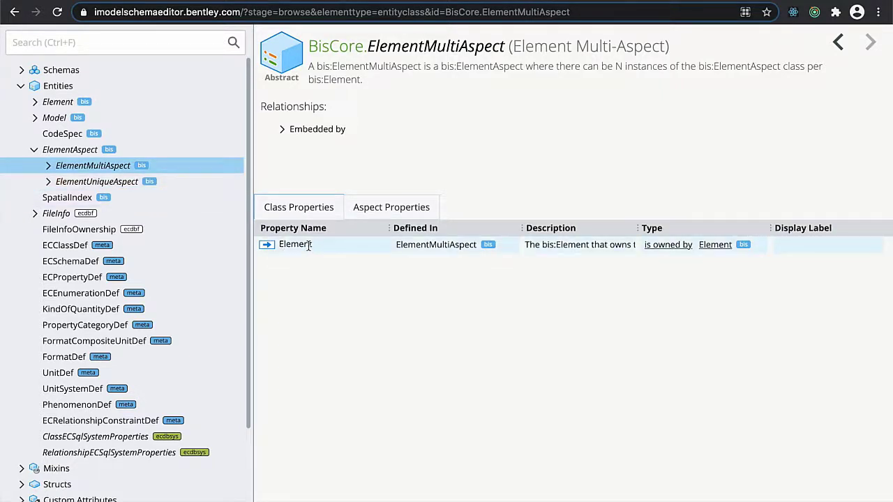
mouse_move(688, 246)
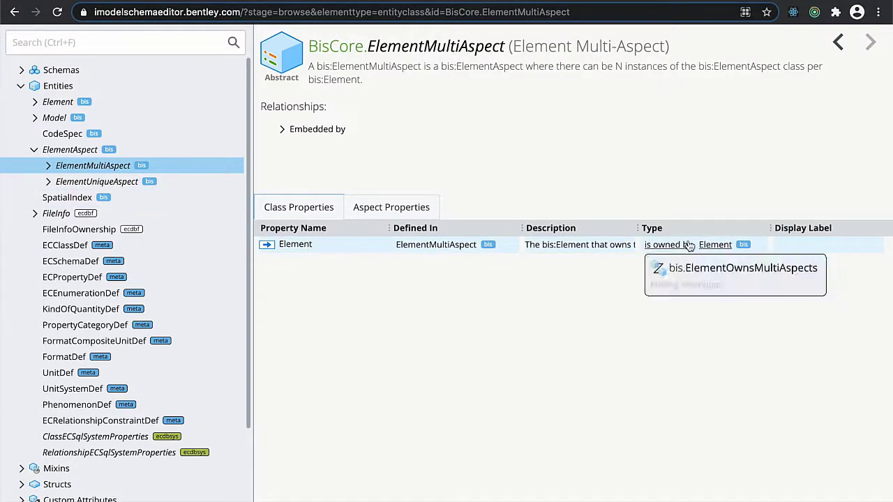
click(100, 183)
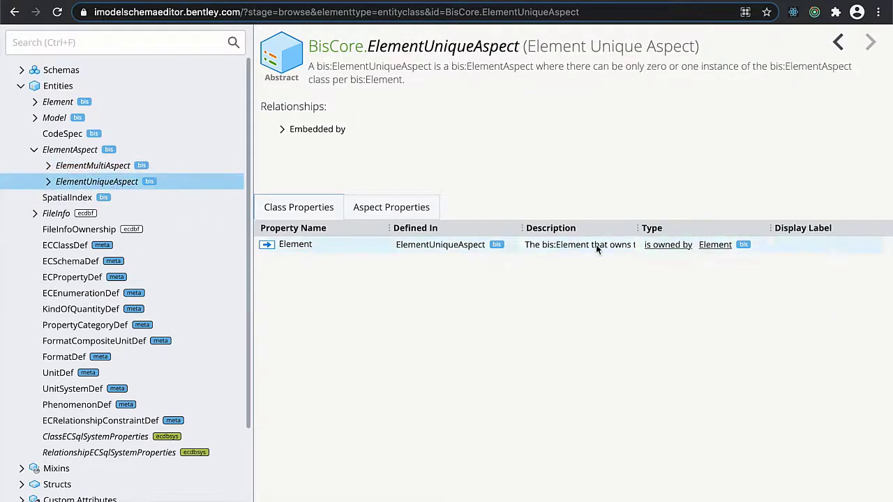
mouse_move(678, 251)
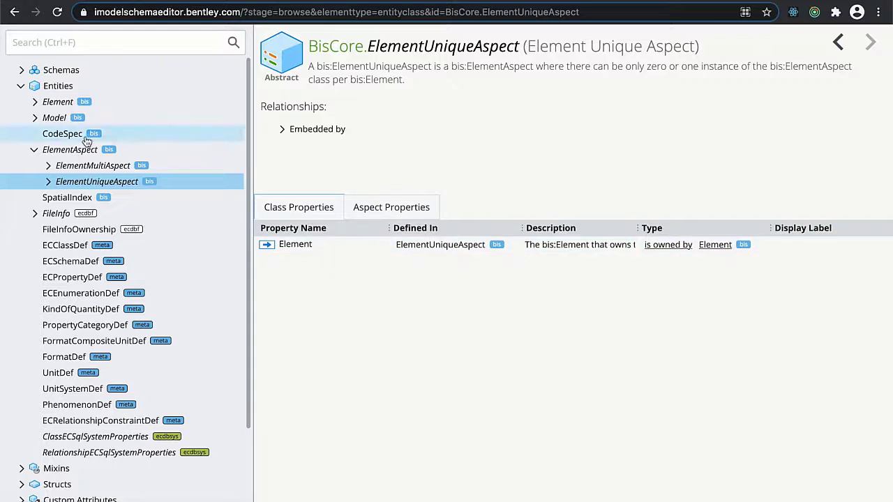
View the BisCore Model class and its properties, and collapse the ElementAspect branch.
click(49, 123)
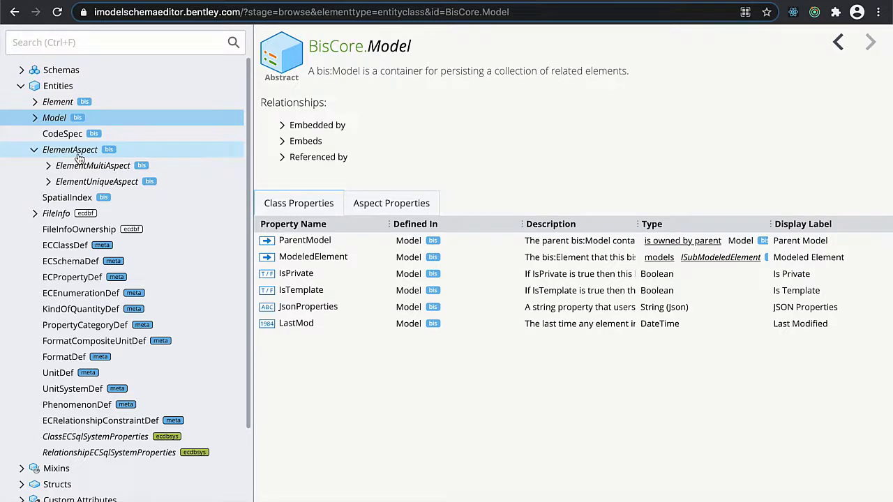
click(35, 151)
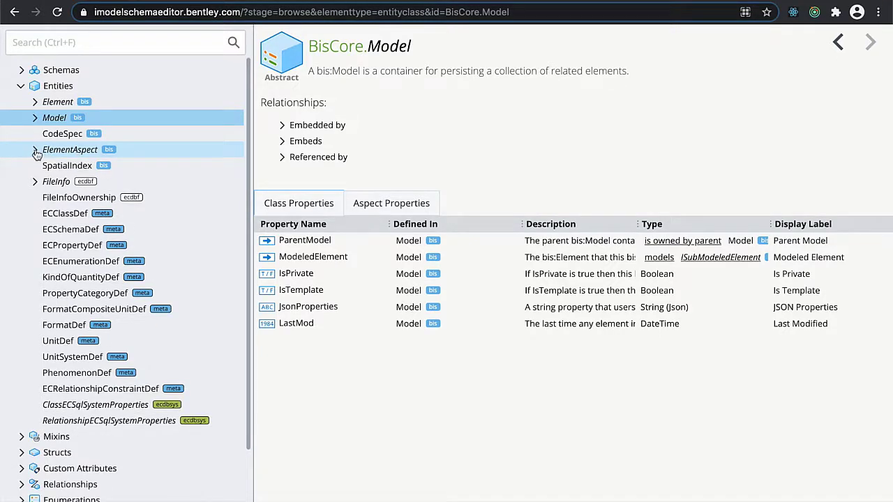
Expand Element and GeometricElement, collapse the GeometricElement2d and PhysicalElement branches, and view the PhysicalElement class.
click(35, 101)
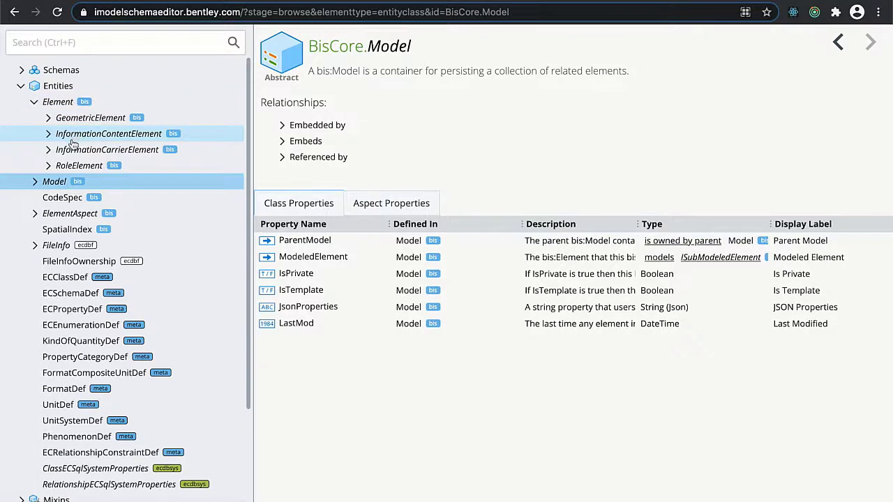
click(49, 119)
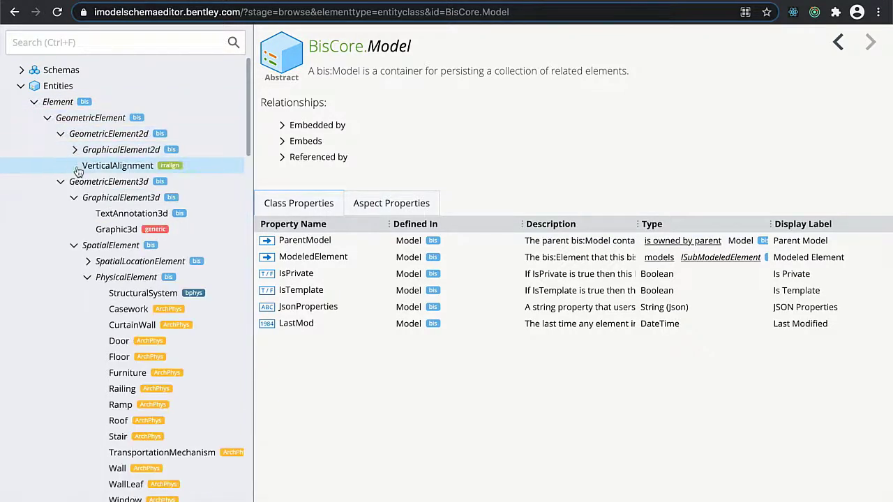
click(62, 134)
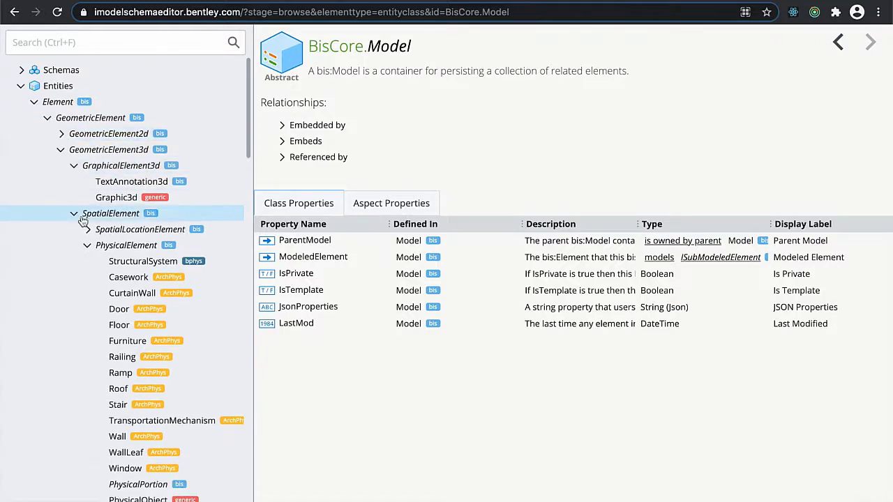
click(88, 245)
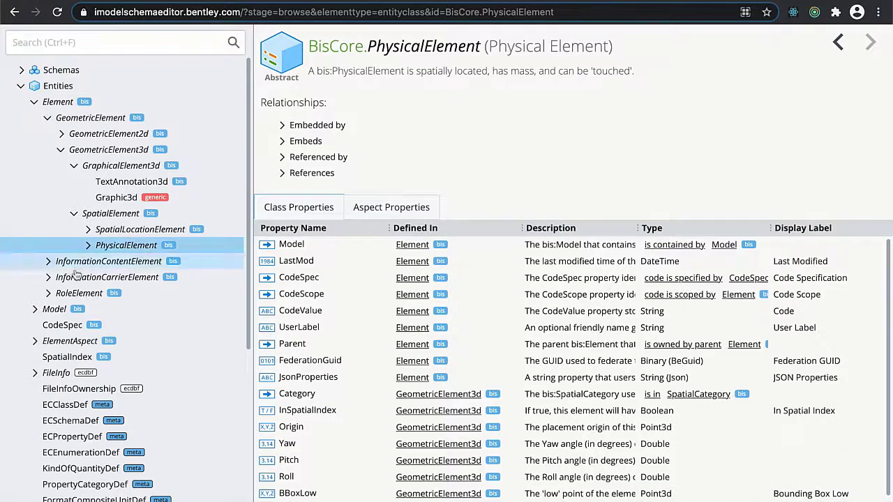
Expand RoleElement and view the FunctionalElement class with its description and properties.
click(49, 293)
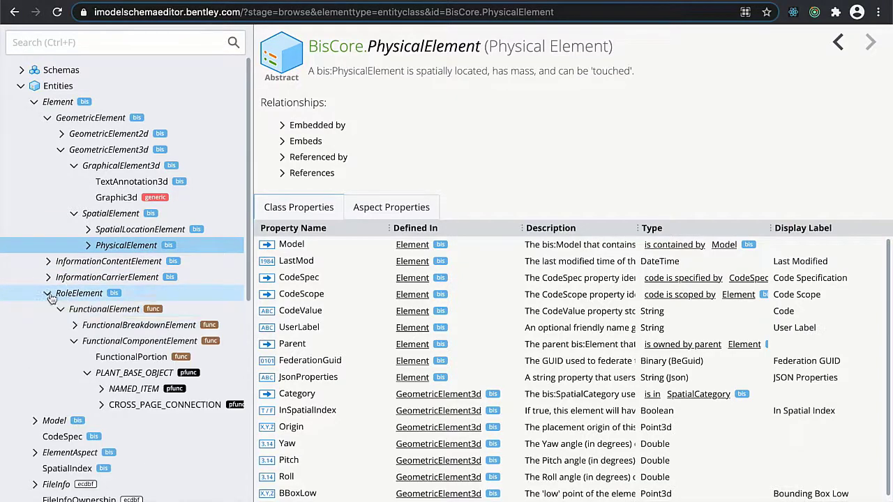
click(109, 310)
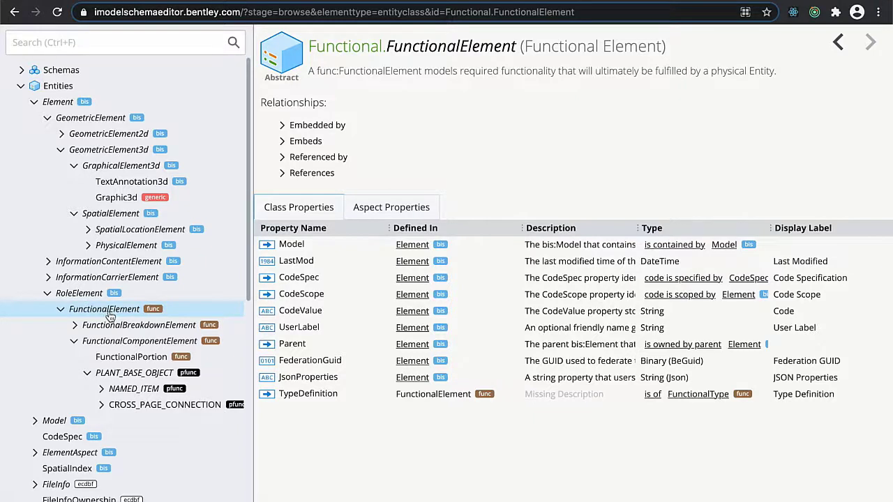
click(109, 316)
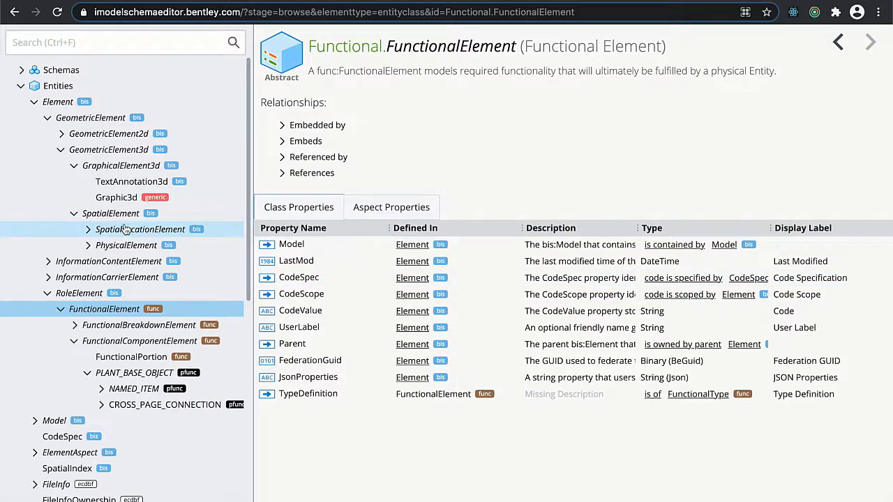
Reopen PhysicalElement and review its properties inherited from Element and GeometricElement3d.
click(126, 245)
scroll(335, 309, down, 1)
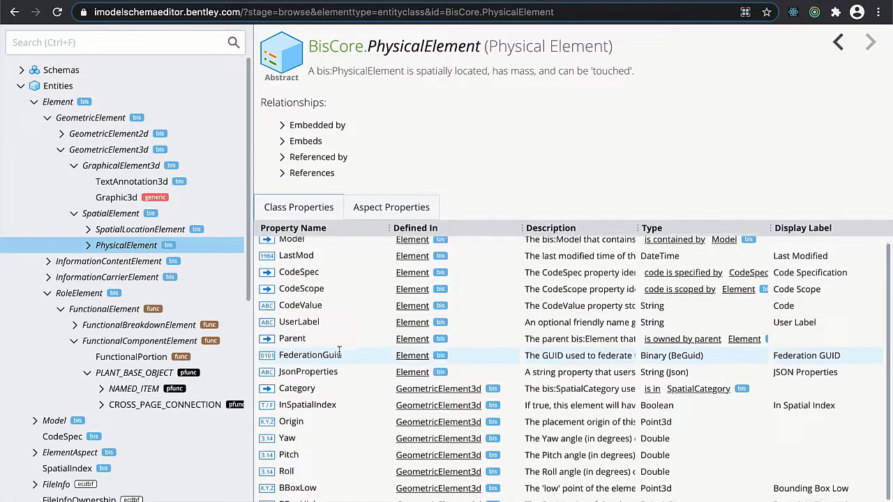
scroll(346, 353, down, 1)
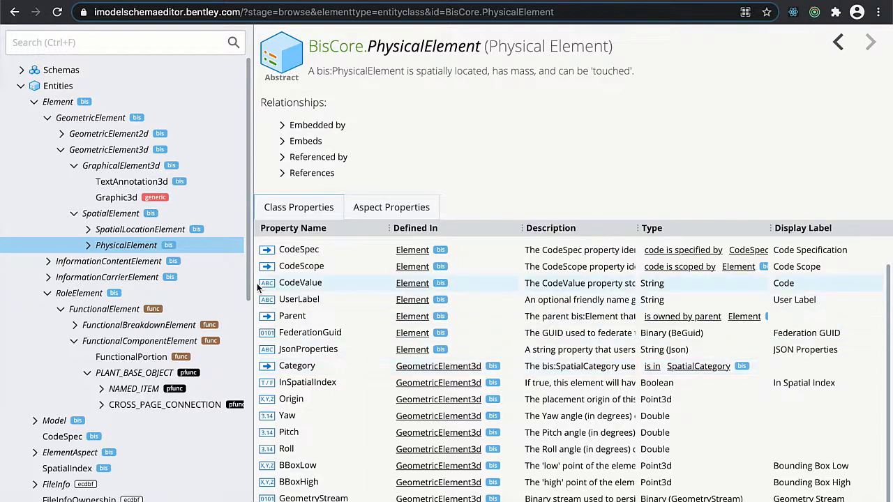
scroll(84, 373, down, 5)
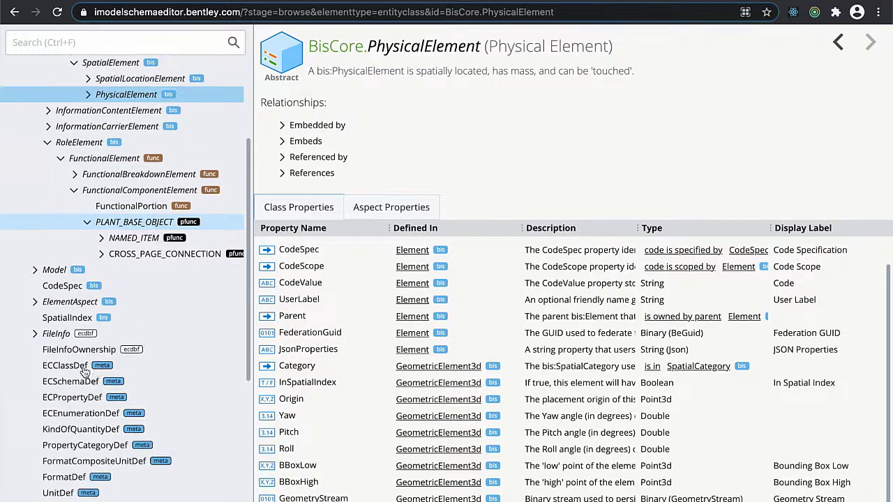
scroll(85, 320, up, 5)
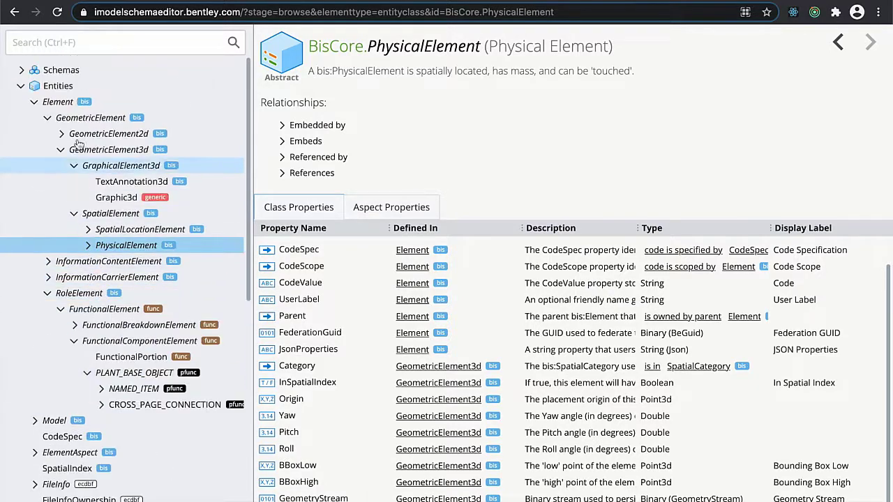
Collapse Entities, expand Relationships, and view the ElementRefersToElements relationship class.
click(21, 86)
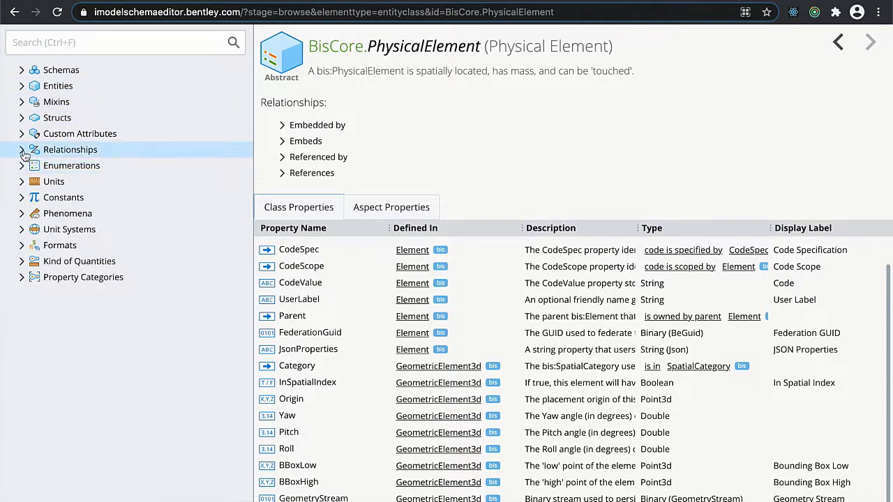
click(21, 149)
click(97, 357)
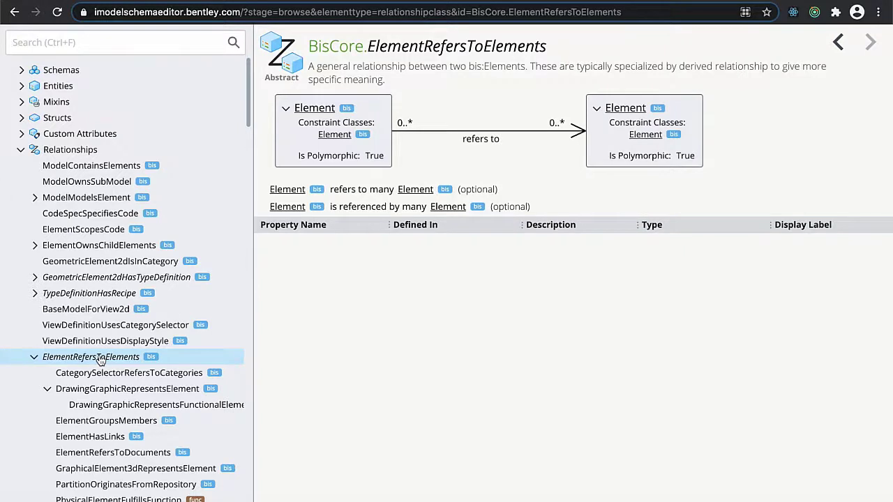
View the PhysicalElementFulfillsFunction relationship class with its FunctionalElement endpoint description, and expand Entities again.
click(117, 499)
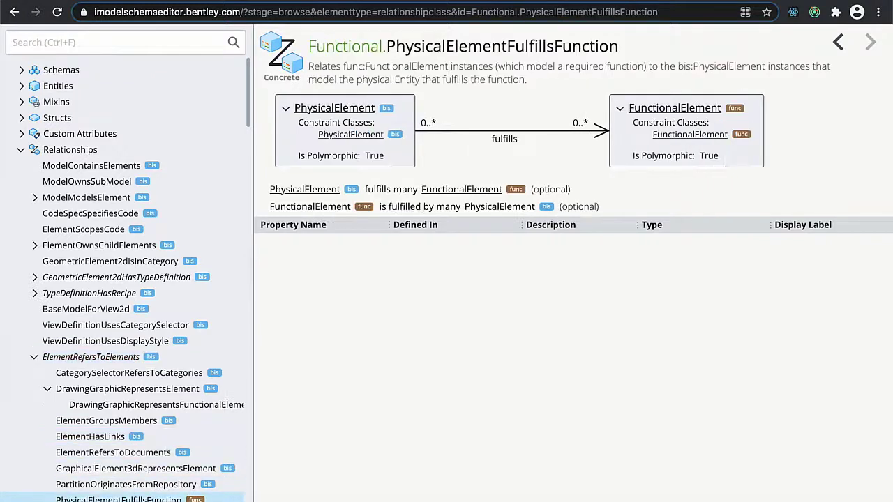
mouse_move(328, 211)
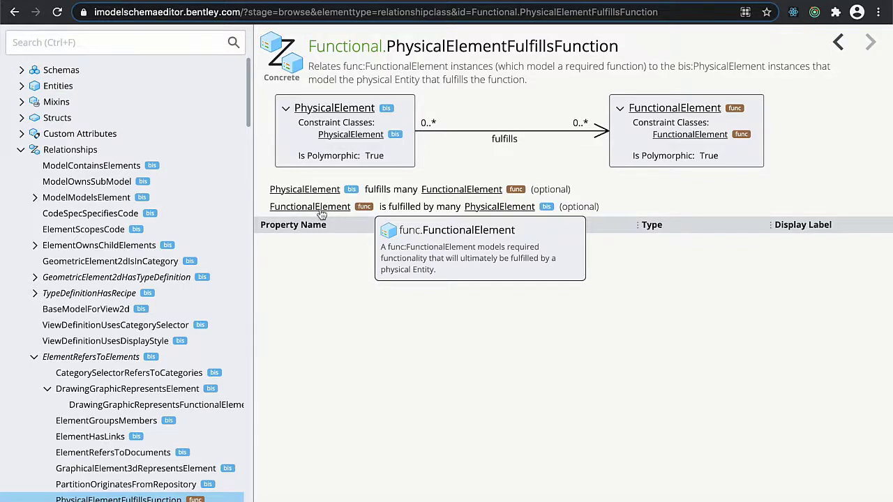
click(21, 86)
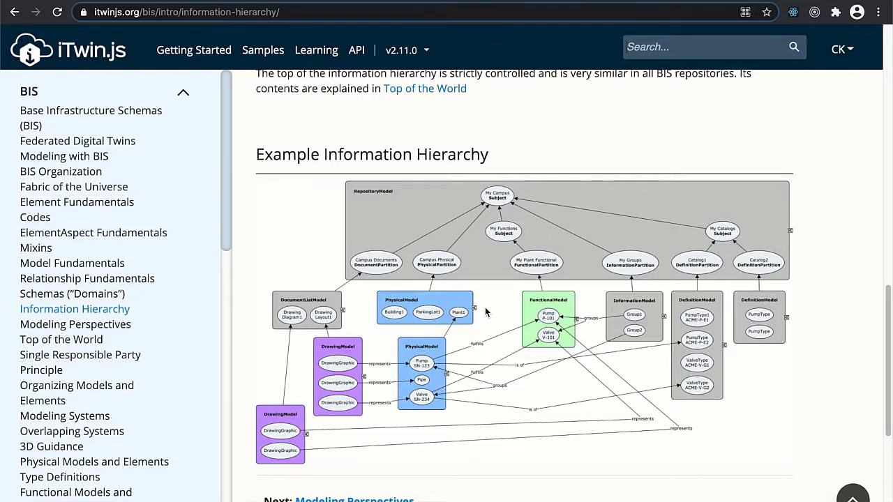
Return to the tutorial's What is BIS? page and continue from its end to the iModel File Structure page.
click(135, 0)
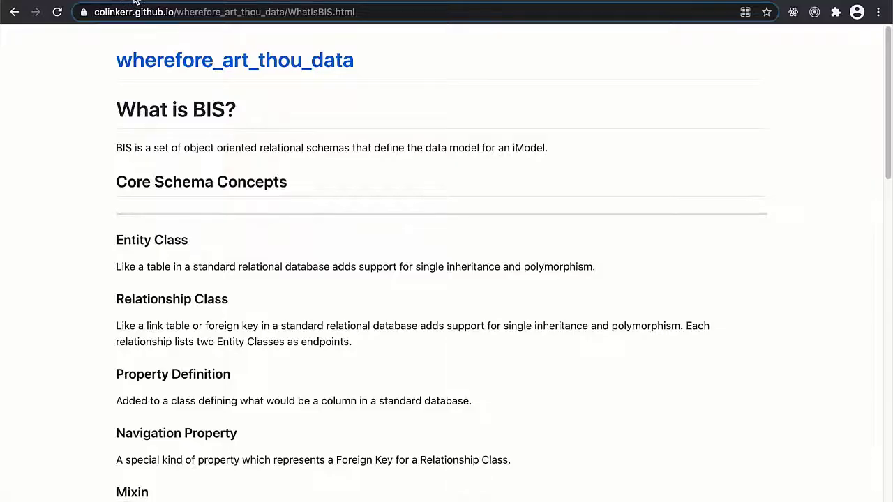
scroll(469, 345, down, 15)
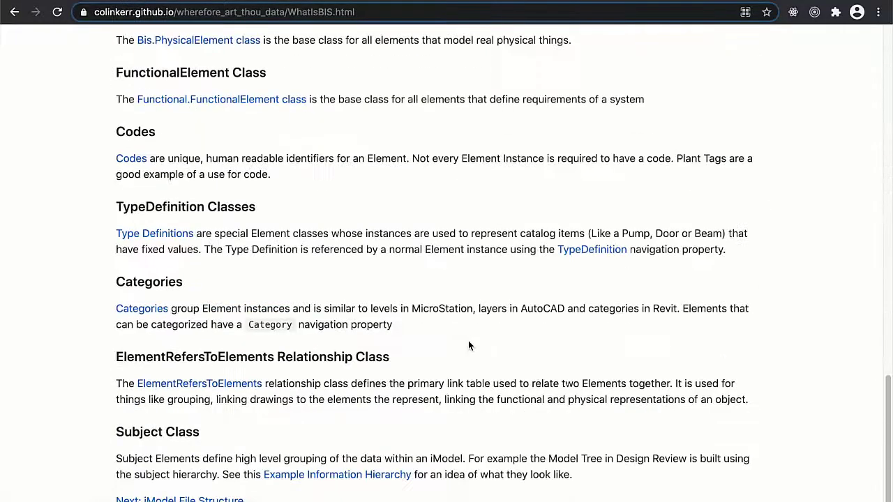
click(198, 499)
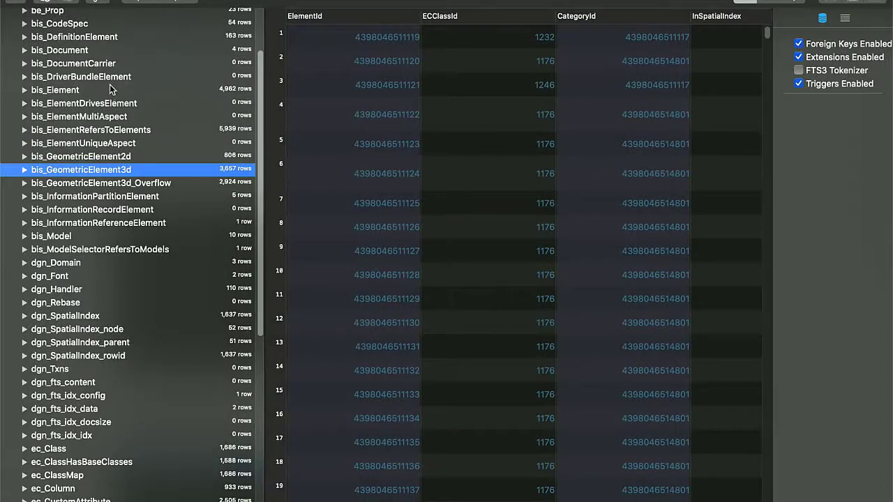
In the SQLite browser, expand the bis_Element table and compare its columns with the Element class in the schema explorer.
scroll(110, 89, up, 3)
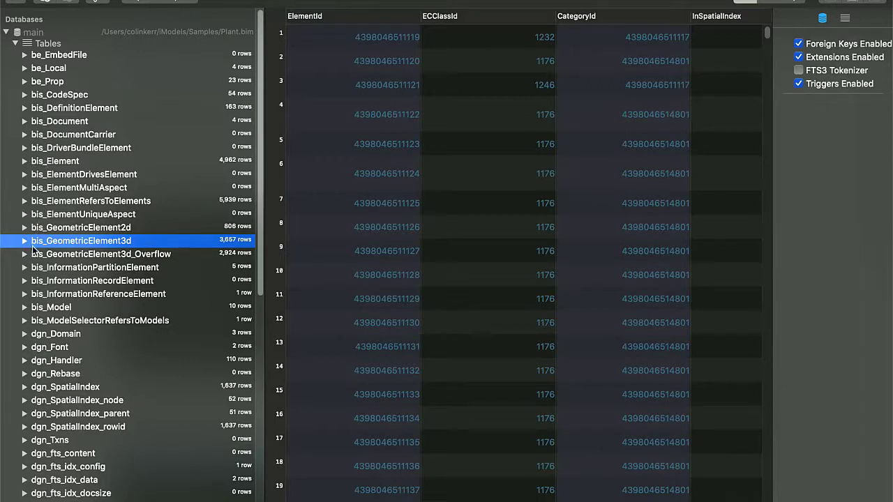
click(24, 161)
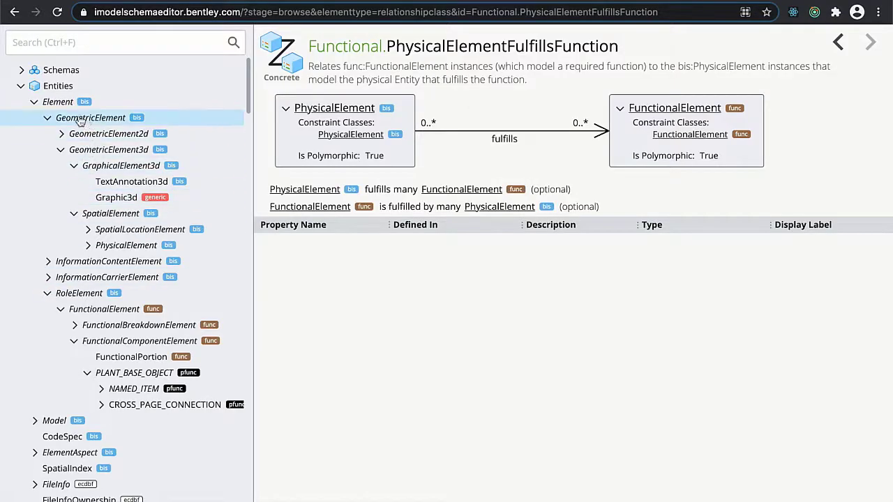
click(57, 102)
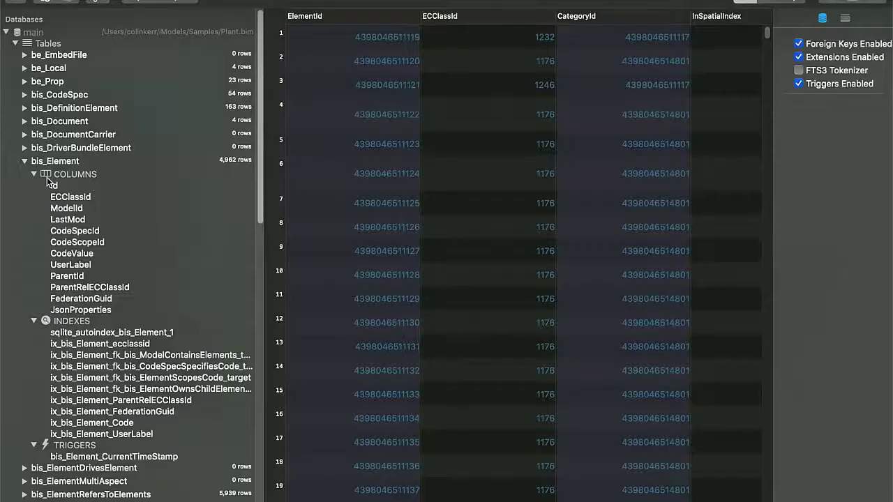
click(24, 162)
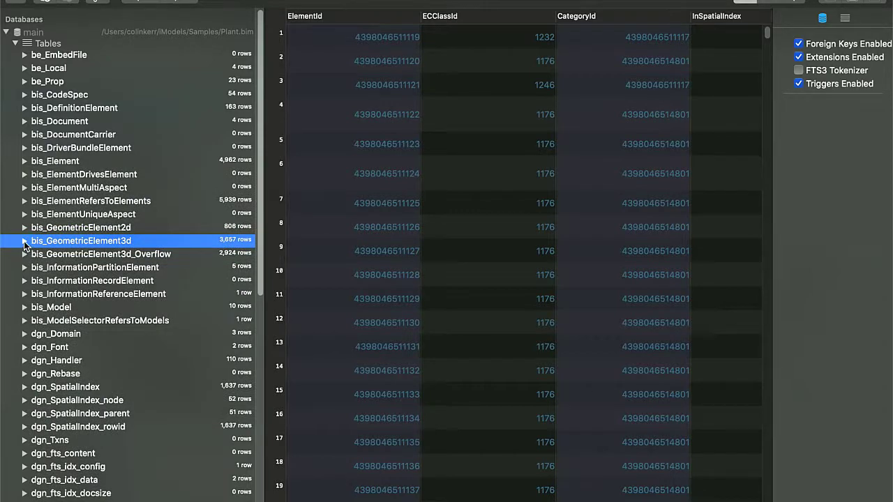
Expand the bis_GeometricElement3d table and examine its columns, from the origin and bounding box ones to the js columns.
click(24, 242)
scroll(129, 355, down, 1)
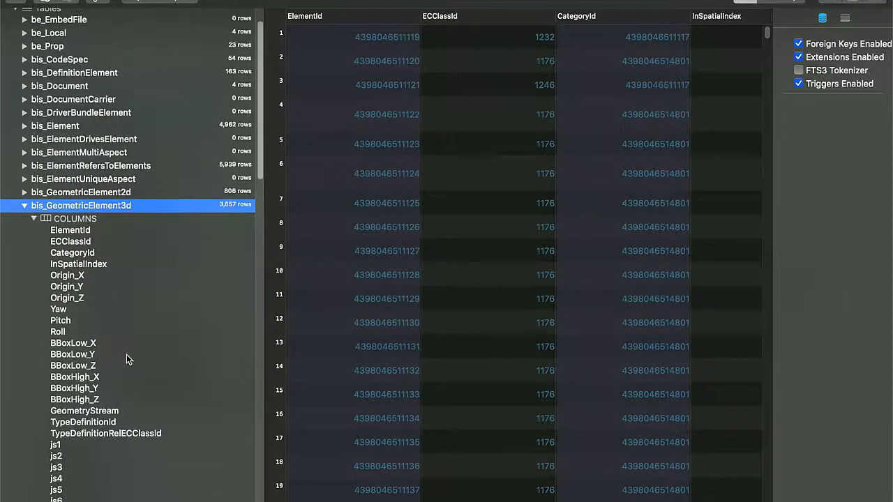
scroll(127, 360, down, 1)
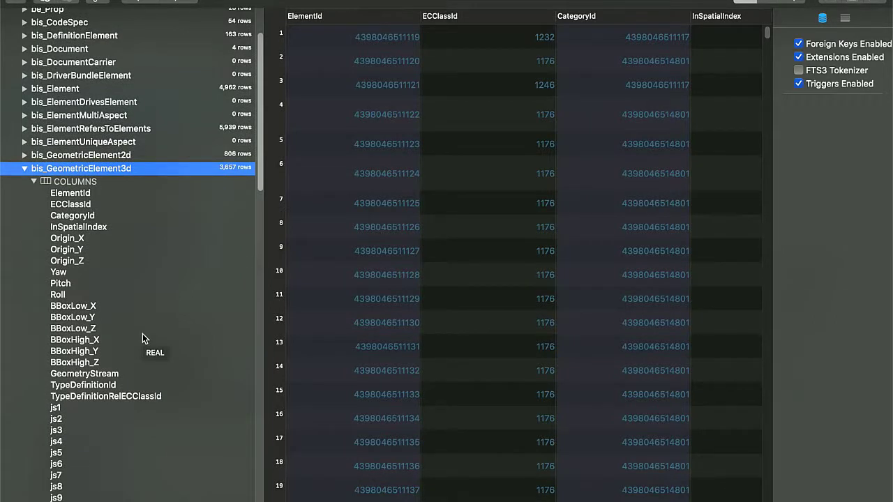
scroll(139, 330, down, 1)
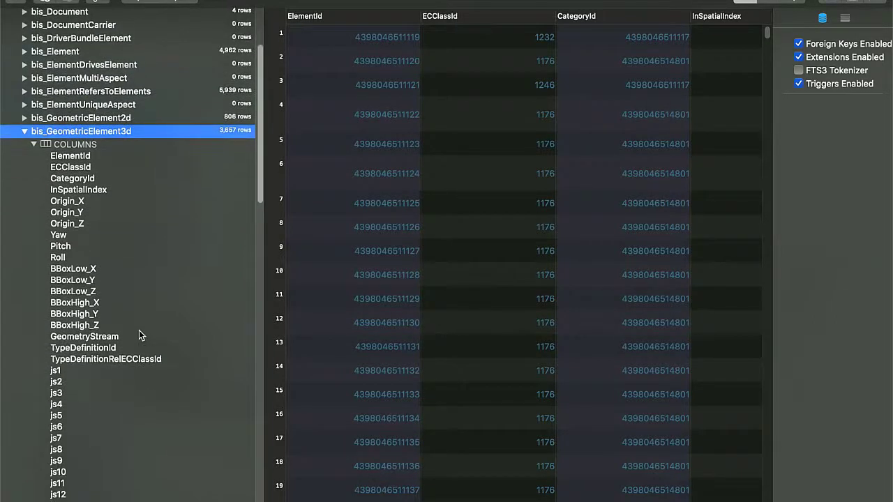
scroll(109, 210, down, 1)
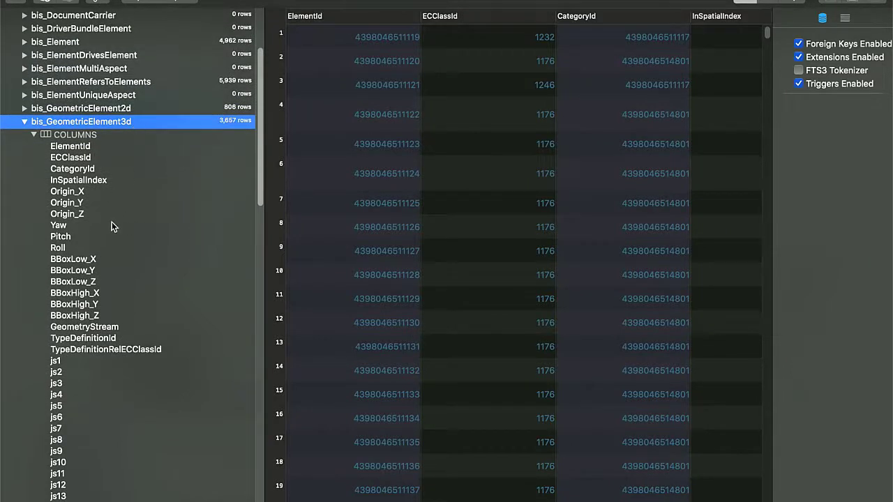
scroll(126, 278, down, 1)
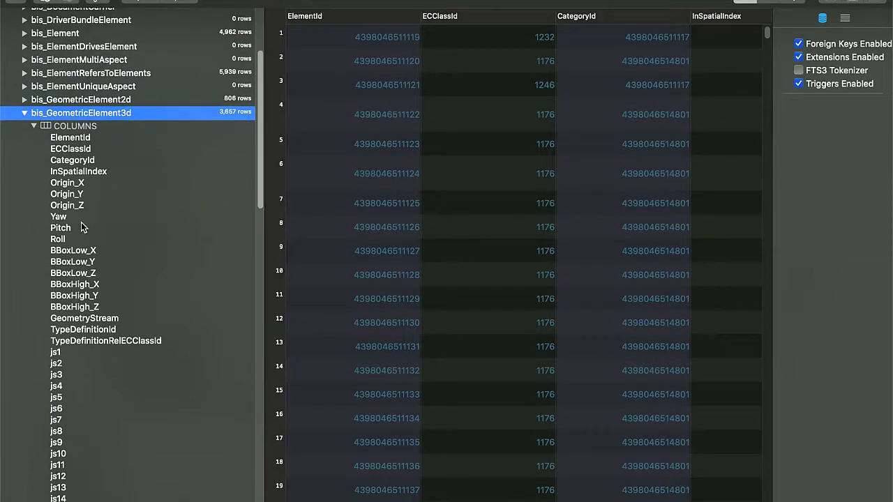
click(72, 307)
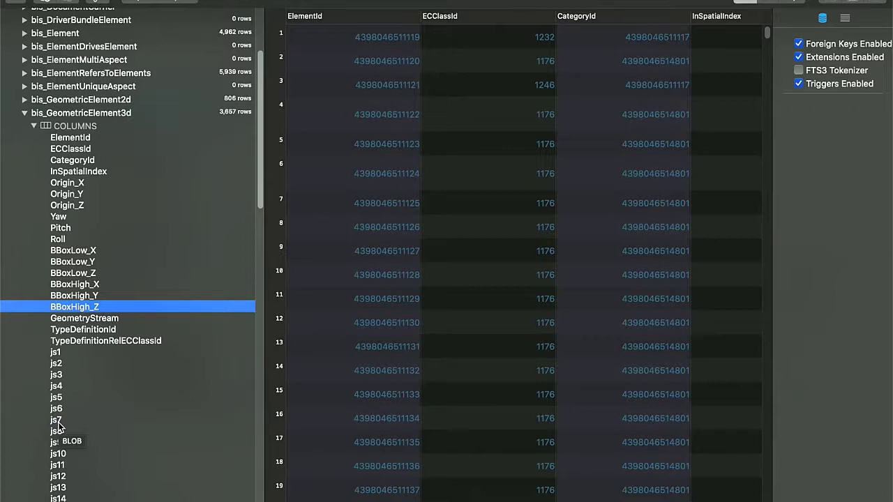
Collapse bis_GeometricElement3d and look through the ec_ tables in the database.
click(25, 113)
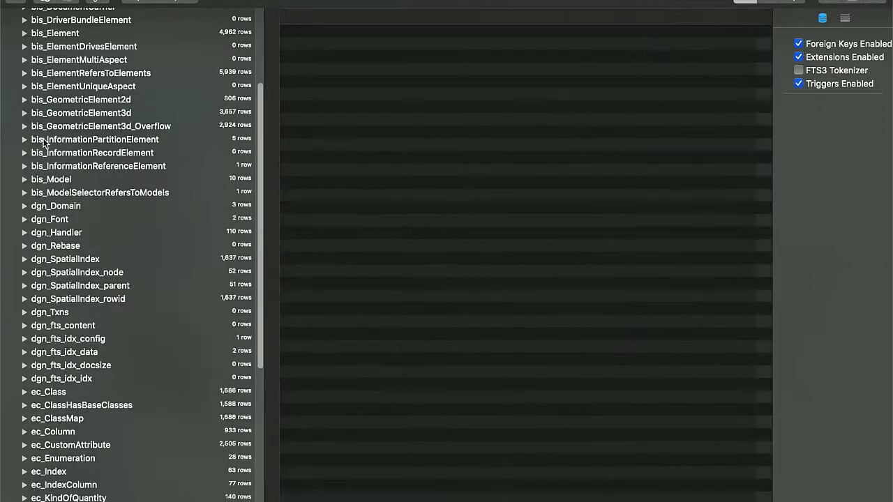
scroll(99, 323, down, 5)
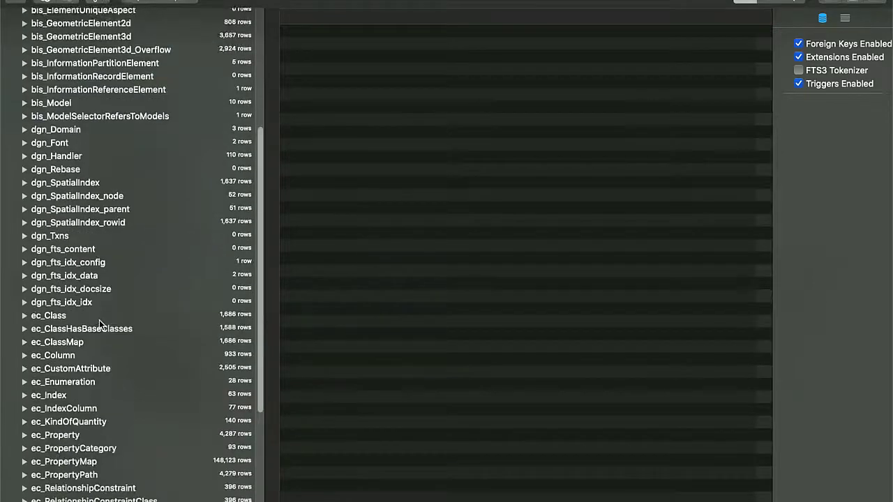
scroll(99, 320, down, 1)
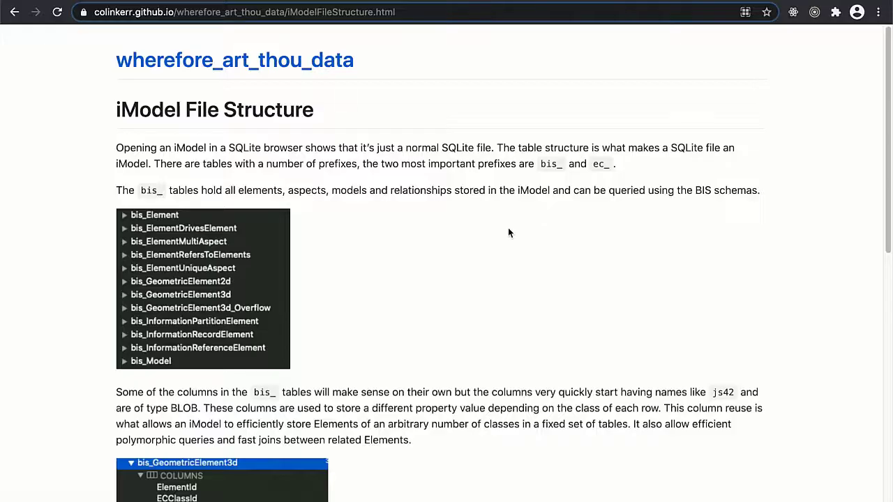
Read through the tutorial's iModel File Structure page in the browser and continue to Exploring an iModel.
scroll(509, 233, down, 3)
scroll(566, 270, down, 6)
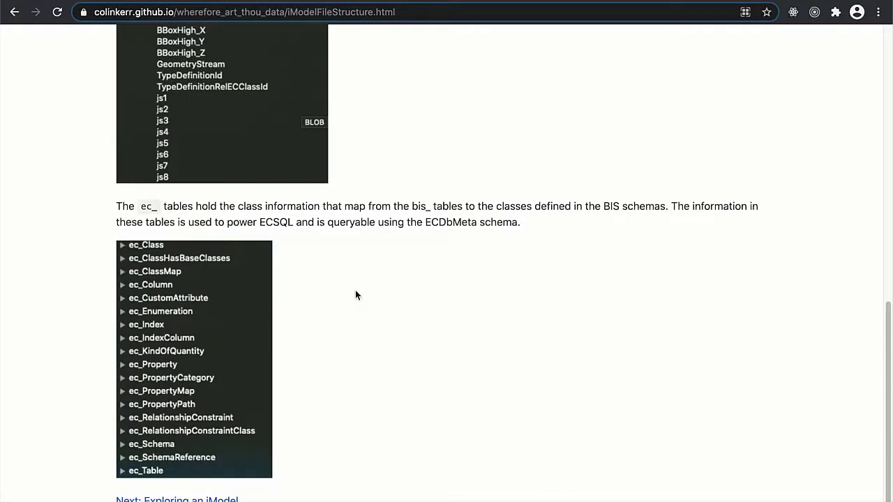
click(185, 497)
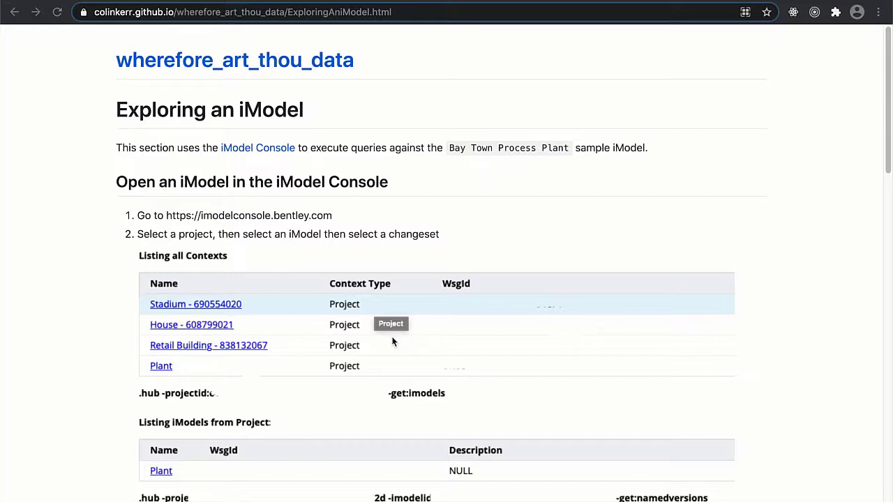
Read the instructions for opening an iModel in the iModel Console, through to the Basic Queries section.
click(579, 236)
scroll(433, 251, down, 1)
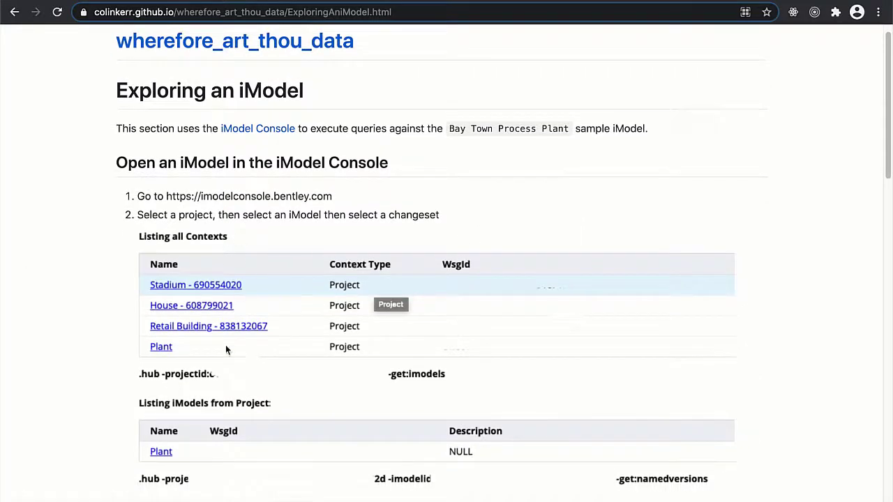
scroll(288, 345, down, 2)
scroll(341, 187, down, 5)
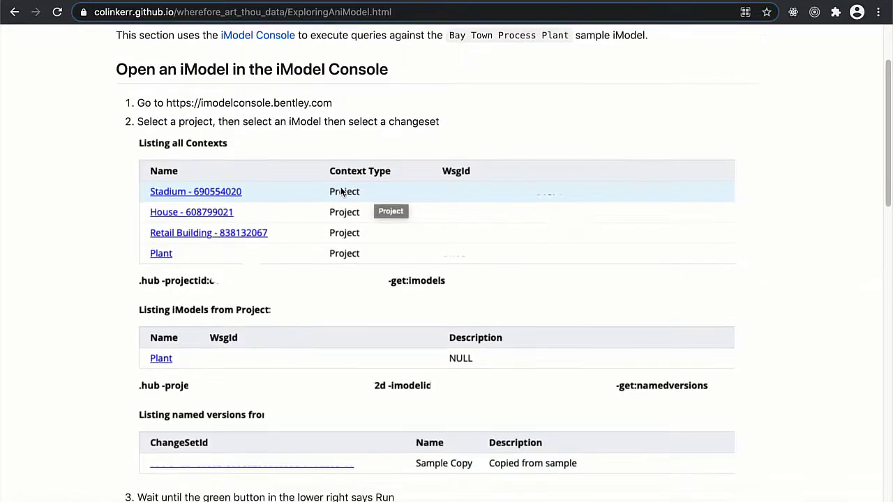
scroll(337, 189, down, 3)
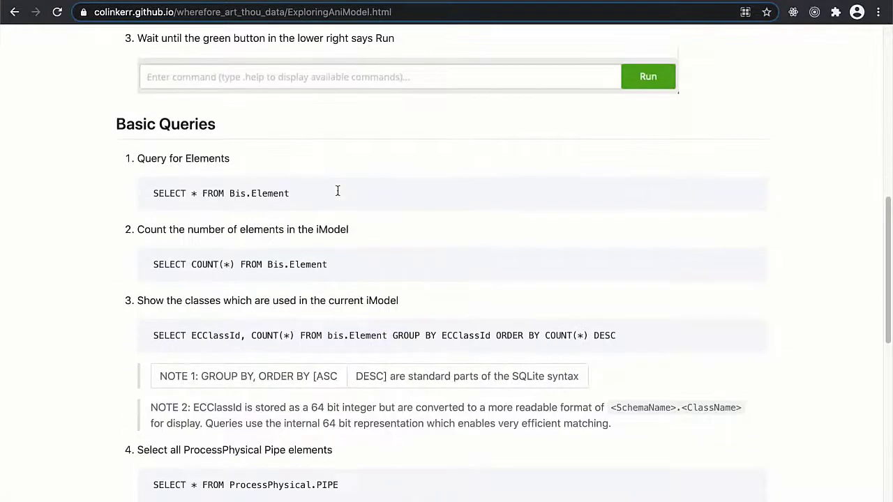
Switch to the iModel Console, close the Quick Tip, and open the Plant project's Plant iModel at the Sample Copy version.
click(439, 1)
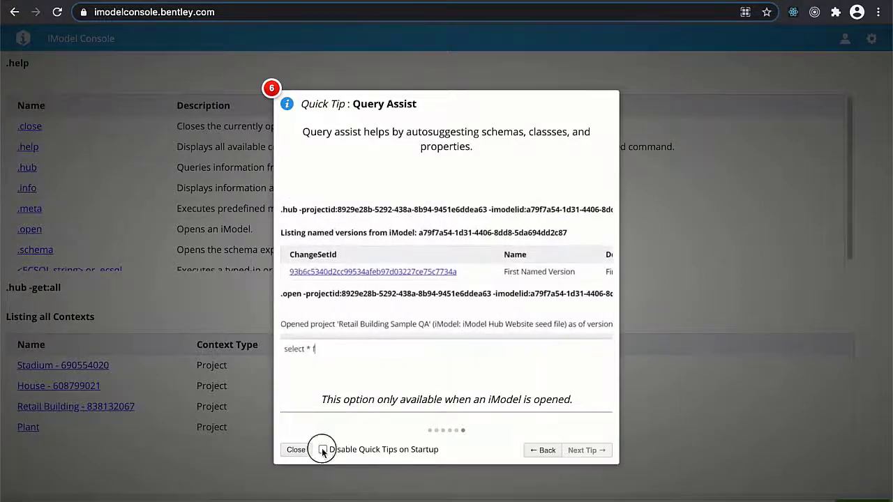
click(301, 450)
click(28, 427)
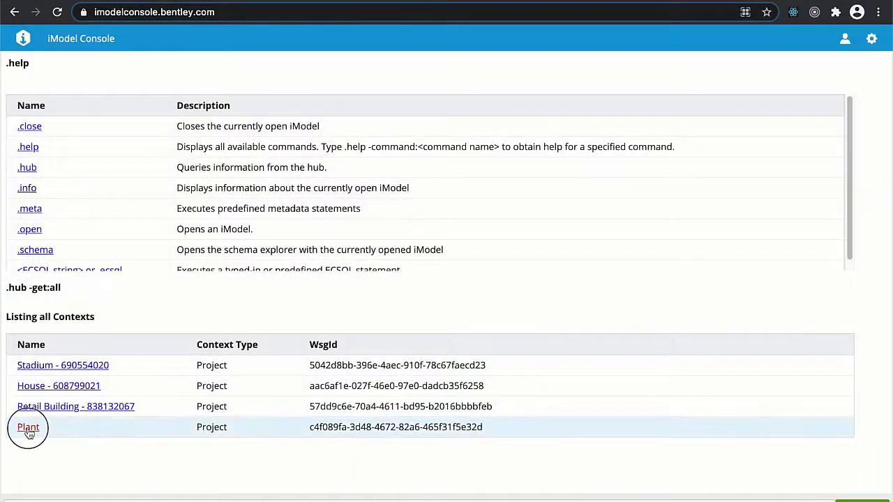
click(28, 478)
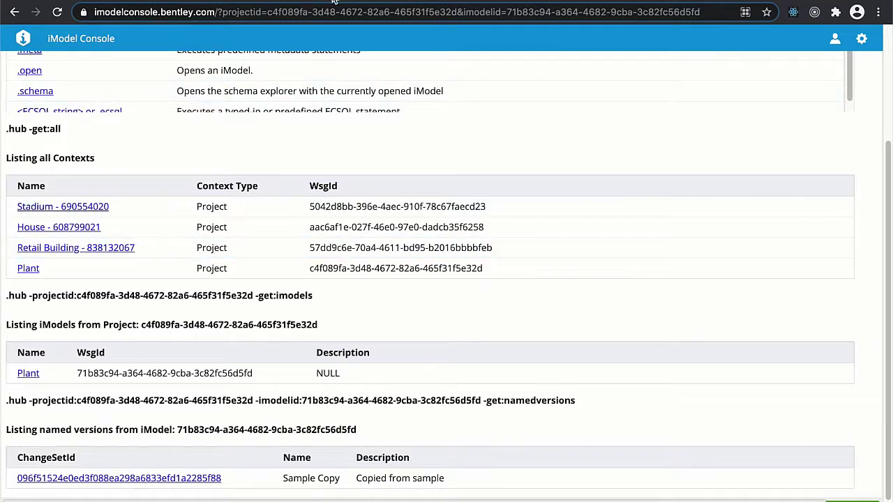
Copy the tutorial query SELECT * FROM Bis.Element, run it in the iModel Console, and look through the returned rows.
click(211, 1)
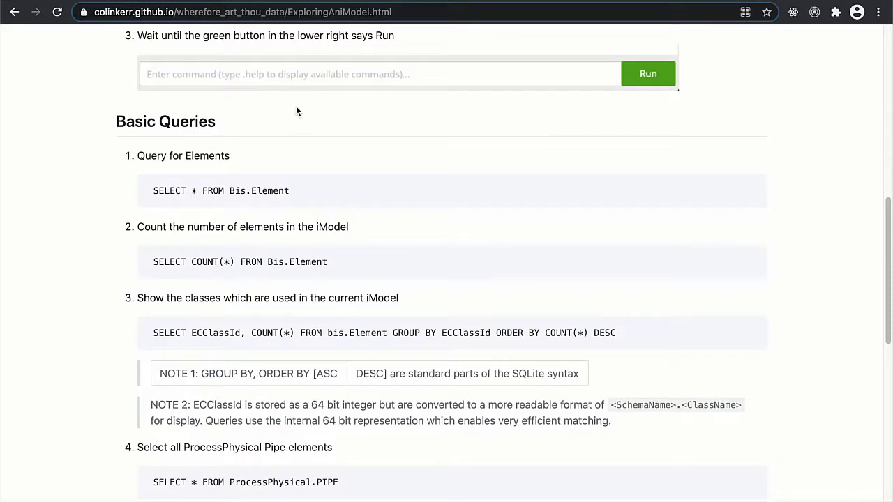
triple_click(274, 190)
key(ctrl+c)
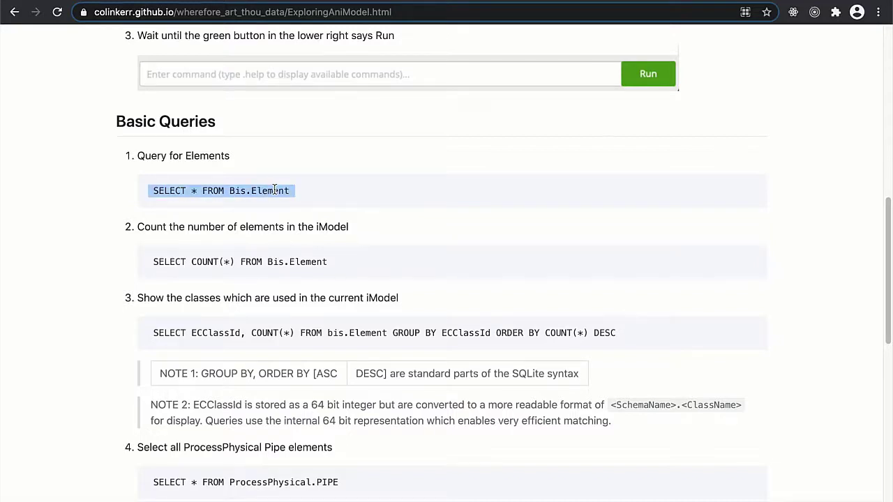
click(423, 1)
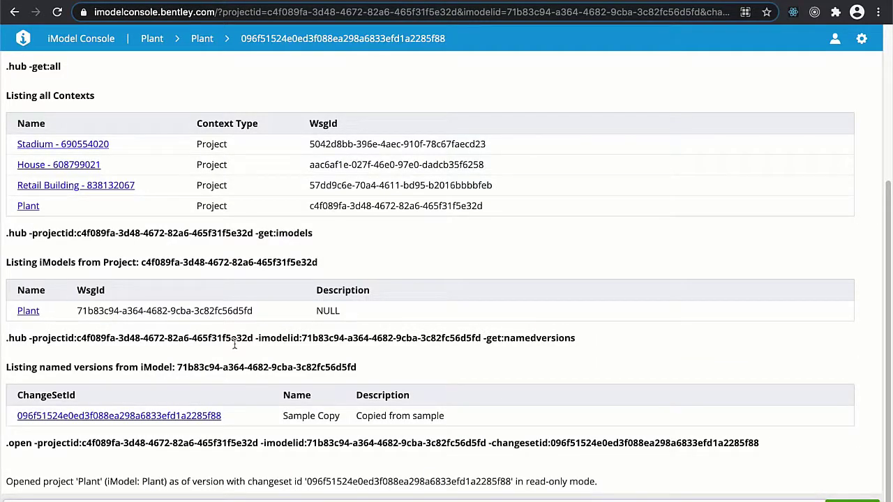
key(ctrl+v)
key(Return)
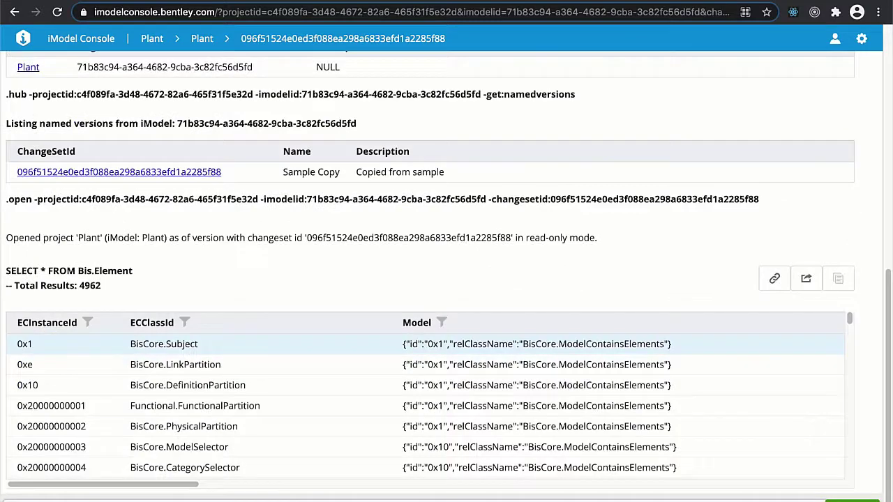
scroll(238, 428, down, 1)
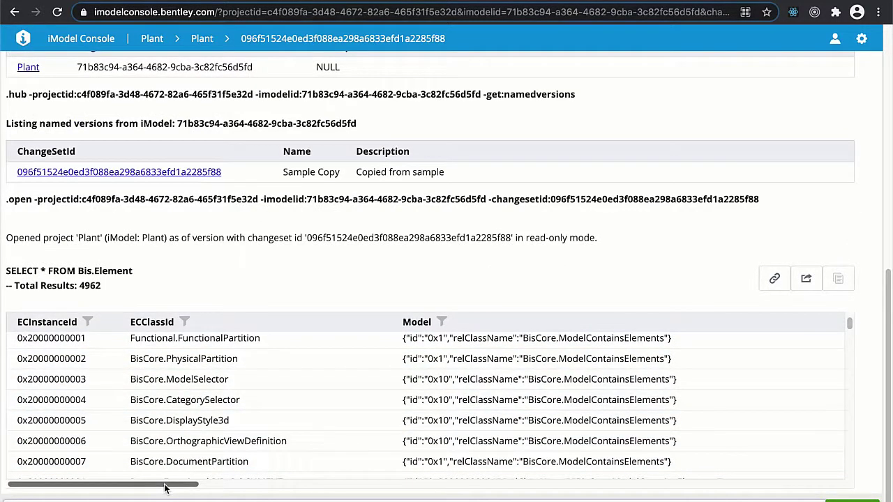
drag(165, 488, 57, 449)
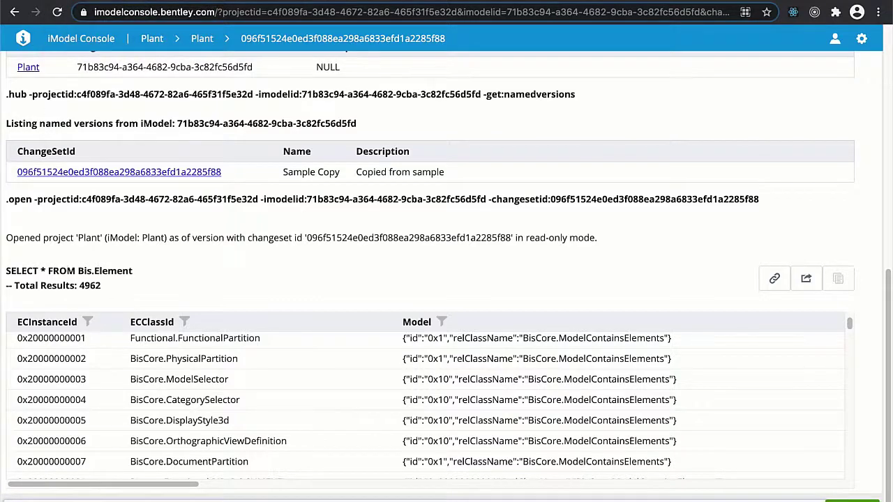
Copy the tutorial query SELECT COUNT(*) FROM Bis.Element and run it in the iModel Console.
click(69, 1)
click(231, 262)
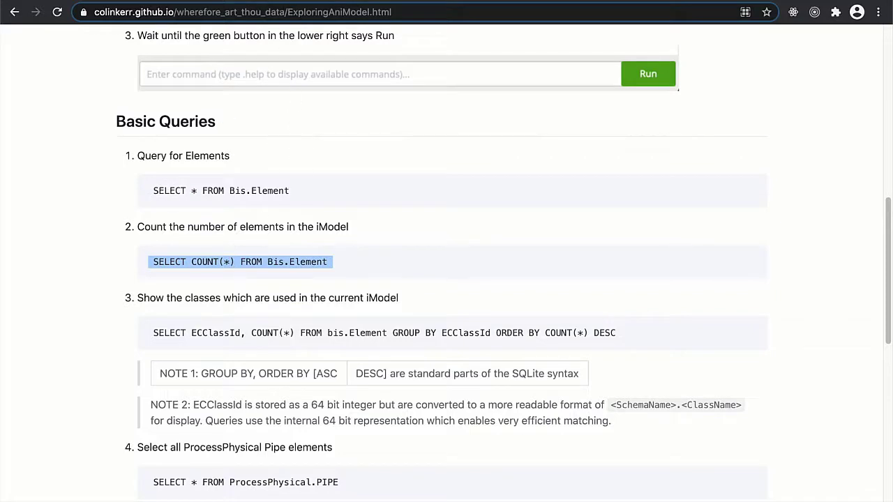
click(279, 1)
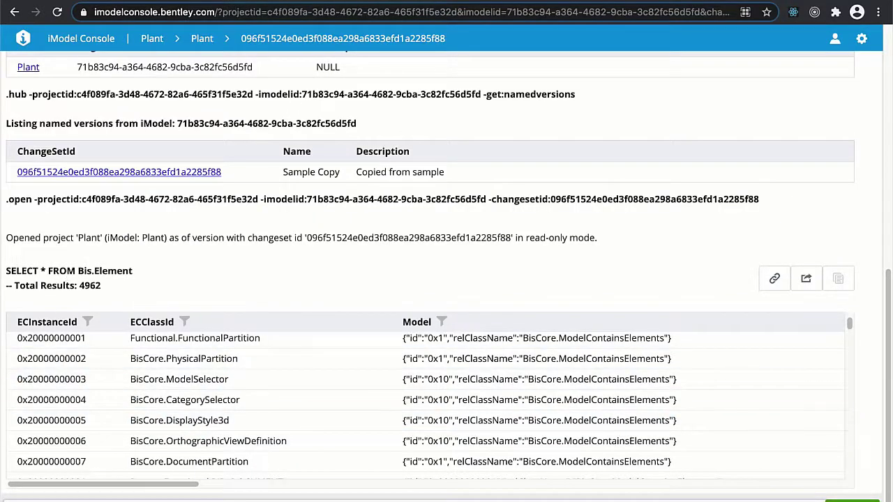
key(Return)
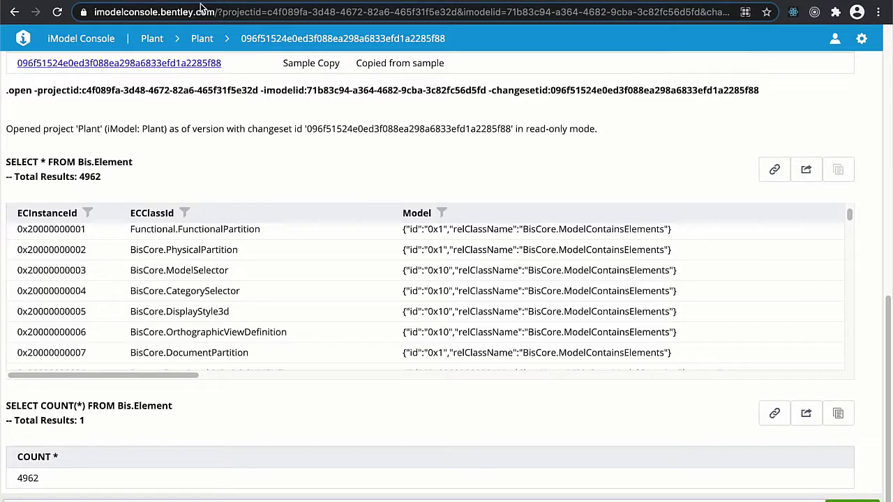
Run the tutorial query SELECT ECClassId, COUNT(*) FROM bis.Element GROUP BY ECClassId ORDER BY COUNT(*) DESC, and rerun it with ECClassId aliased as id.
click(118, 1)
scroll(275, 364, down, 2)
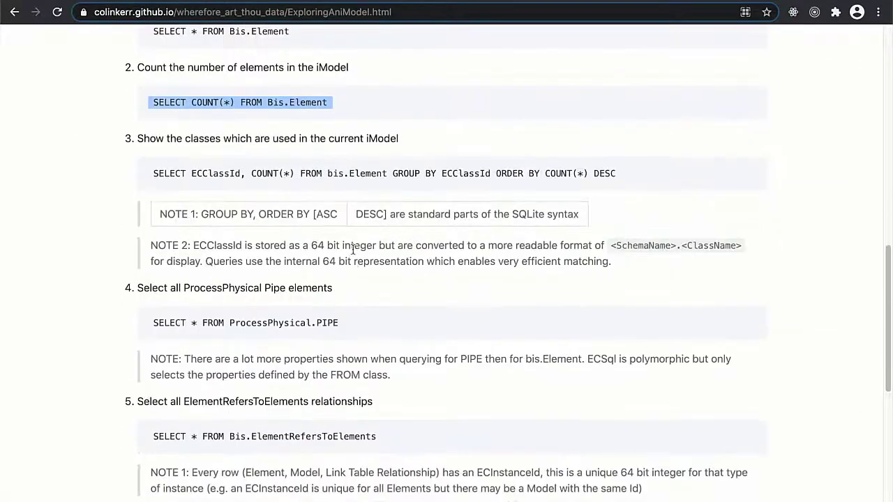
triple_click(337, 174)
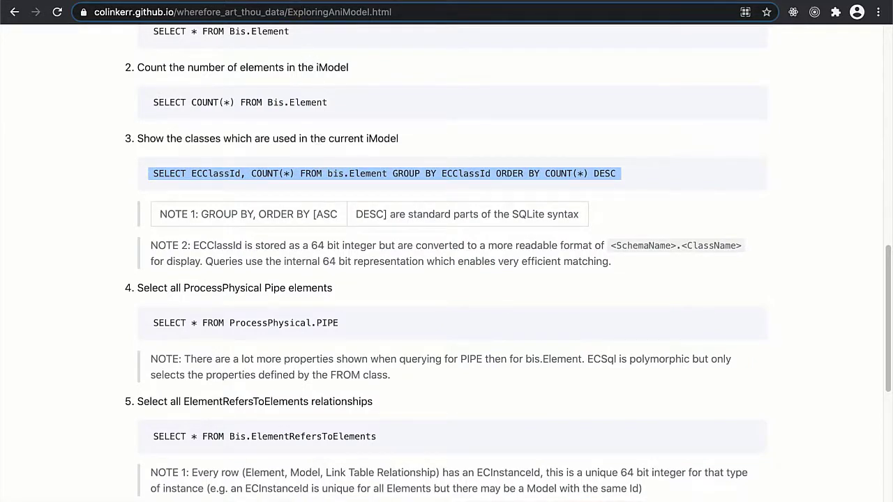
click(429, 1)
click(185, 500)
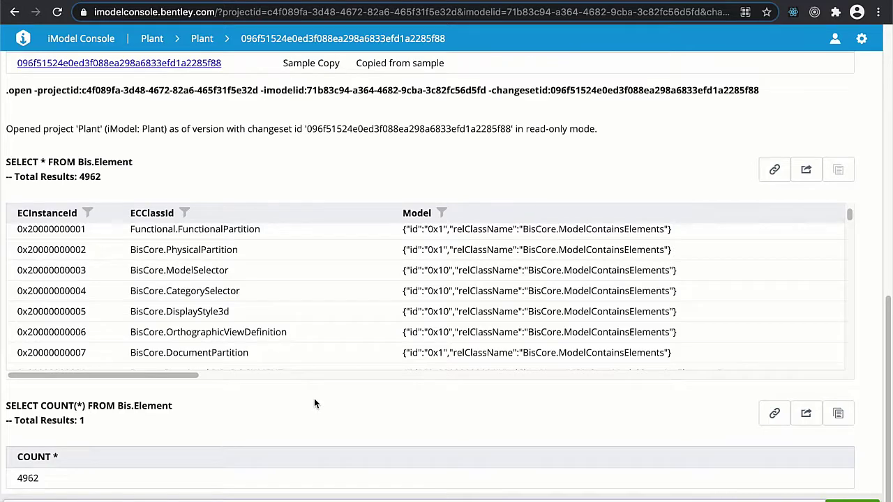
key(Return)
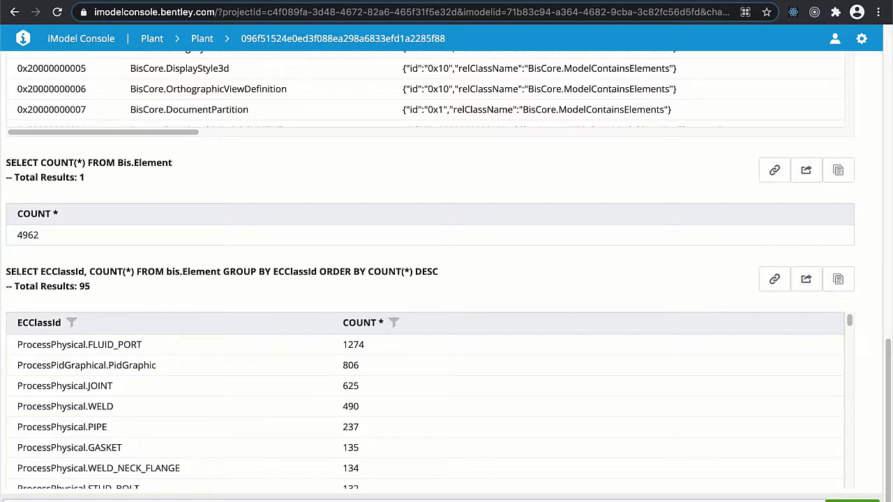
key(Return)
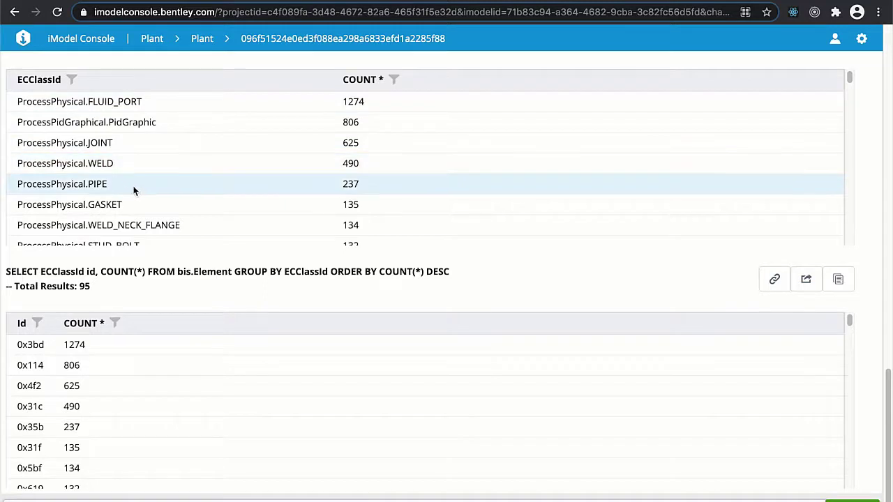
scroll(165, 183, down, 5)
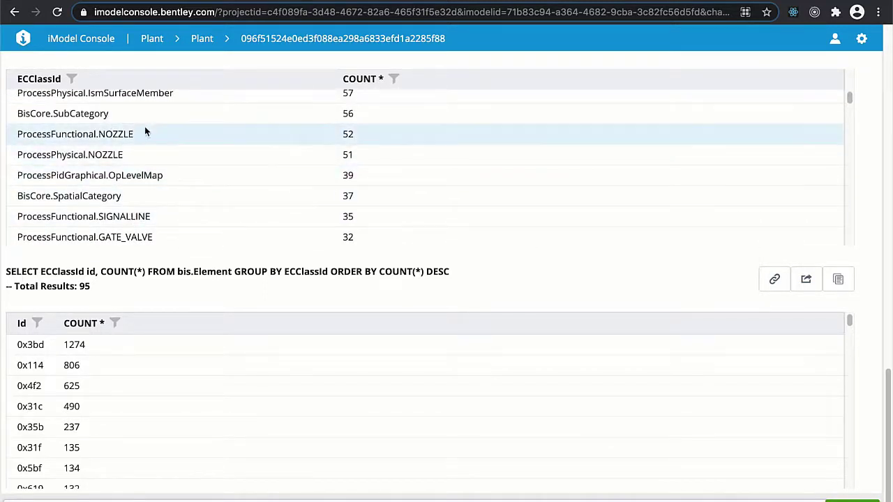
Copy the tutorial query SELECT * FROM ProcessPhysical.PIPE, run it in the iModel Console, and look across the returned property columns.
key(ctrl+Tab)
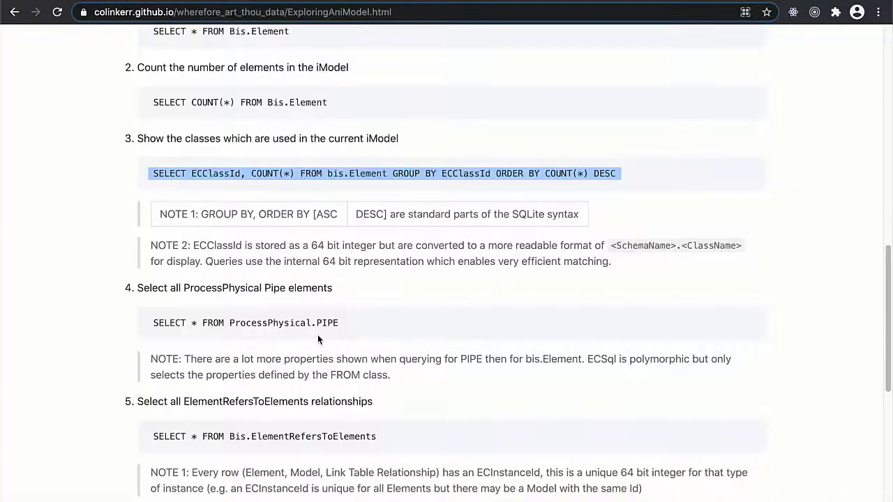
scroll(317, 335, down, 1)
double_click(288, 306)
triple_click(289, 305)
key(ctrl+c)
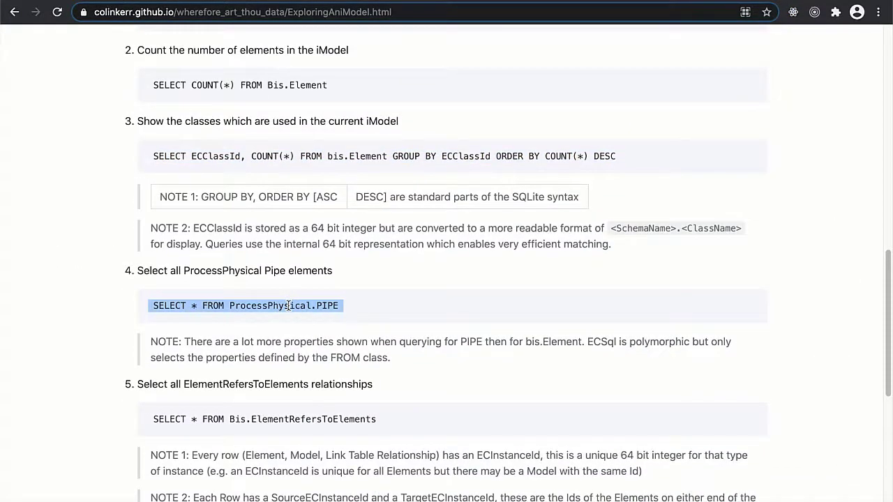
click(393, 2)
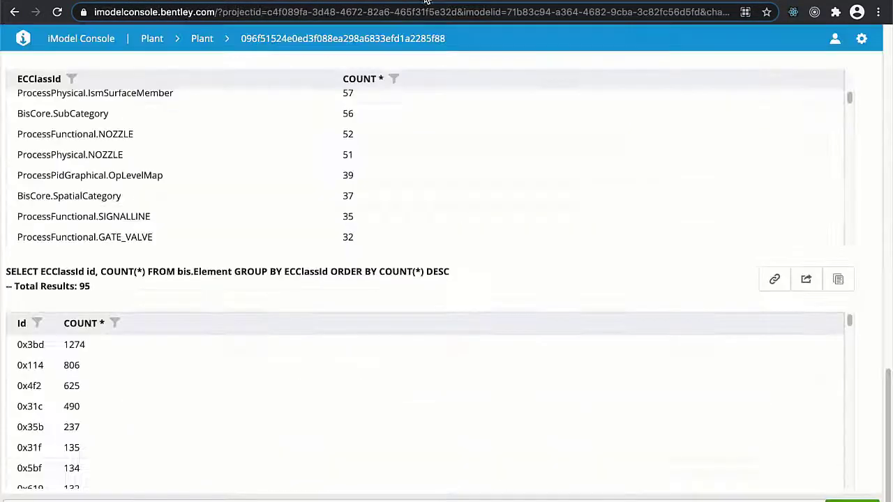
key(ctrl+v)
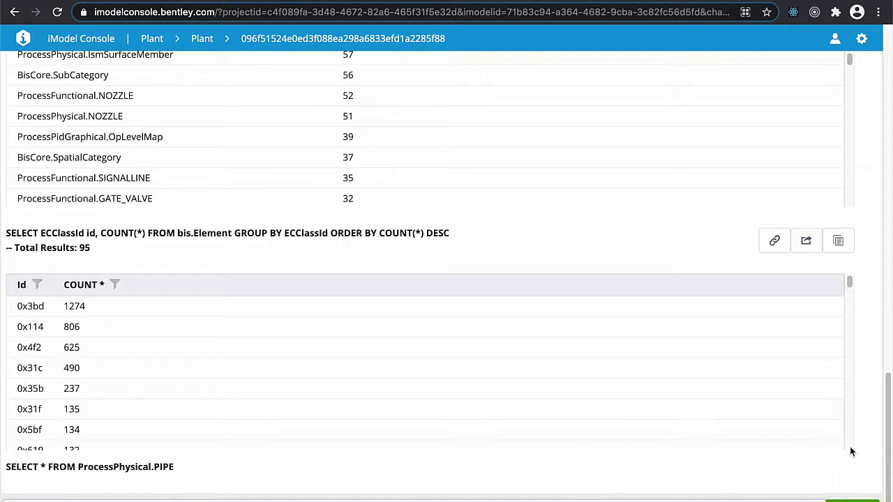
scroll(849, 452, down, 3)
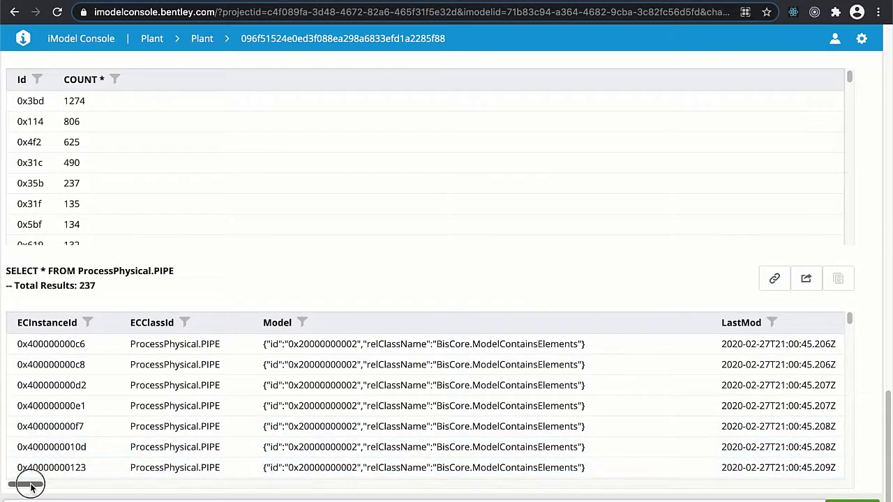
drag(28, 484, 282, 484)
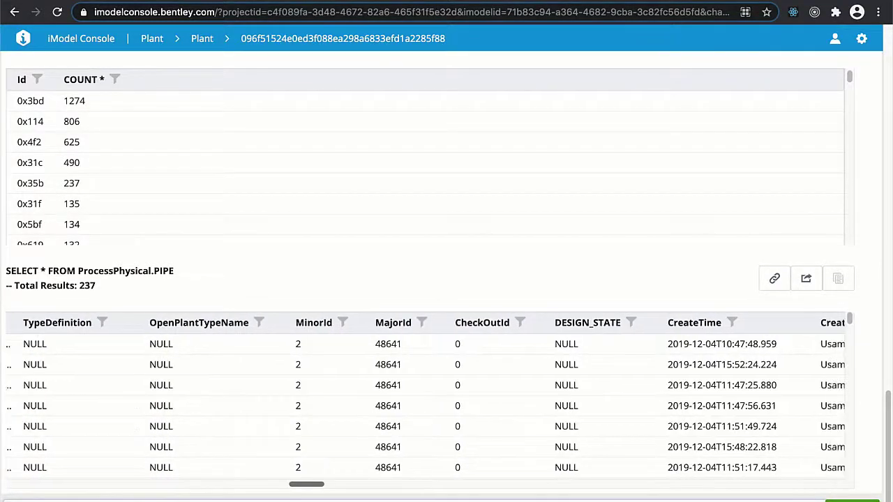
drag(307, 484, 2, 498)
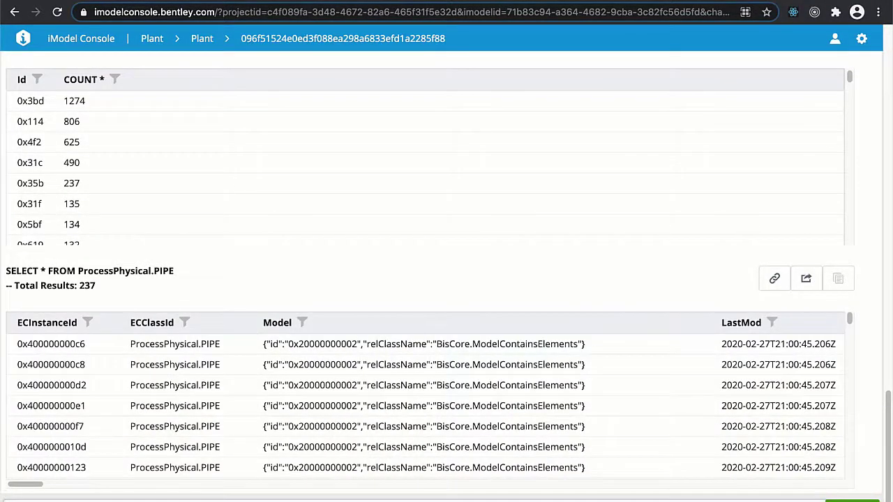
Copy the tutorial query SELECT * FROM Bis.ElementRefersToElements and run it in the iModel Console.
click(96, 1)
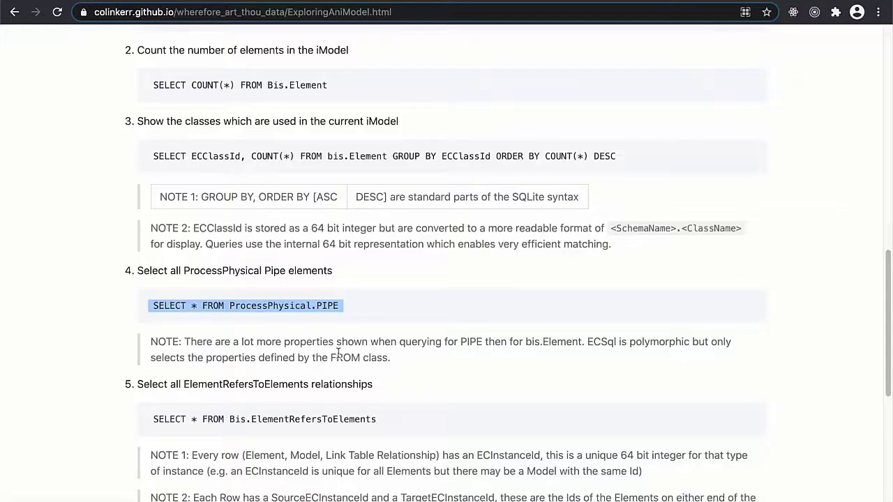
scroll(337, 351, down, 1)
double_click(308, 345)
click(308, 345)
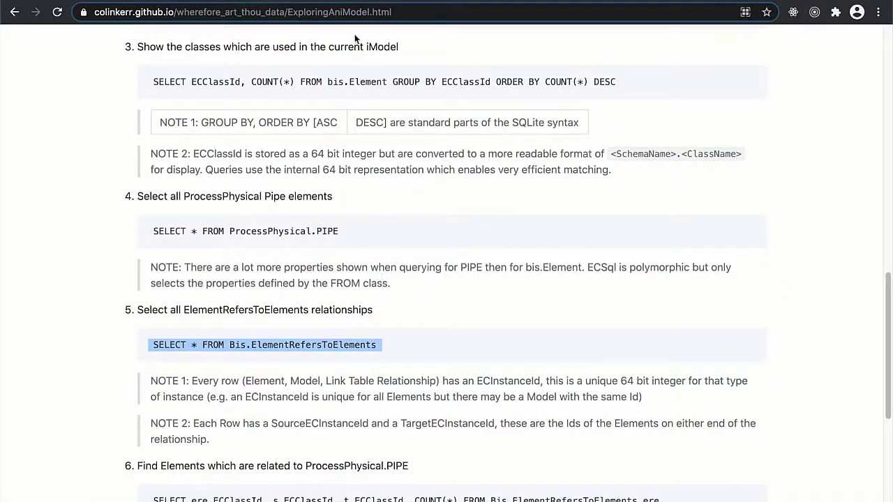
click(455, 2)
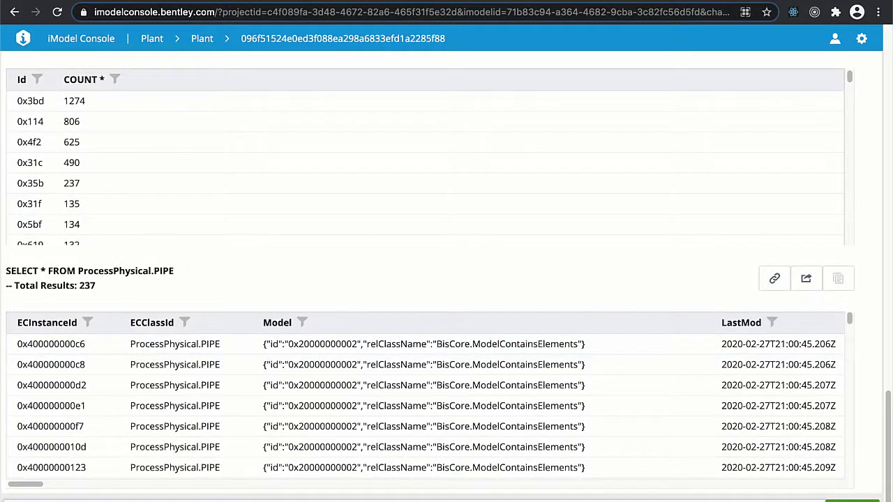
key(Return)
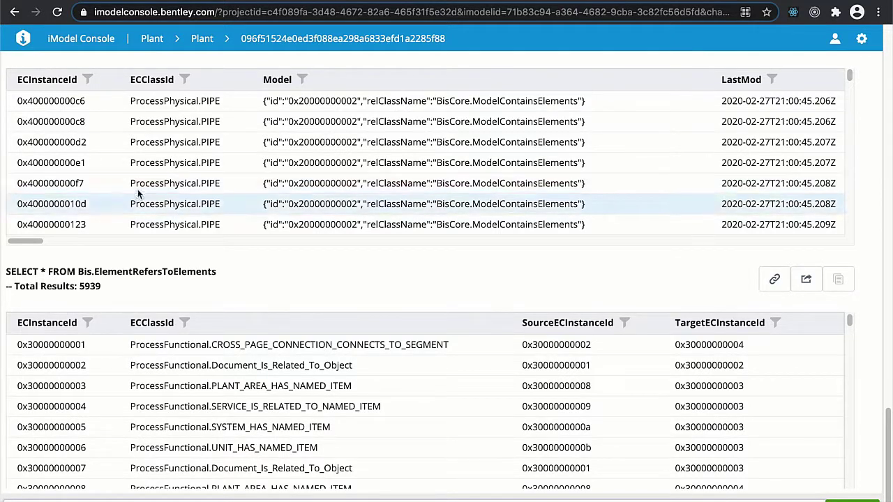
Copy the tutorial's join query for elements related to ProcessPhysical.PIPE, review its WHERE clause, and run it in the iModel Console.
click(108, 2)
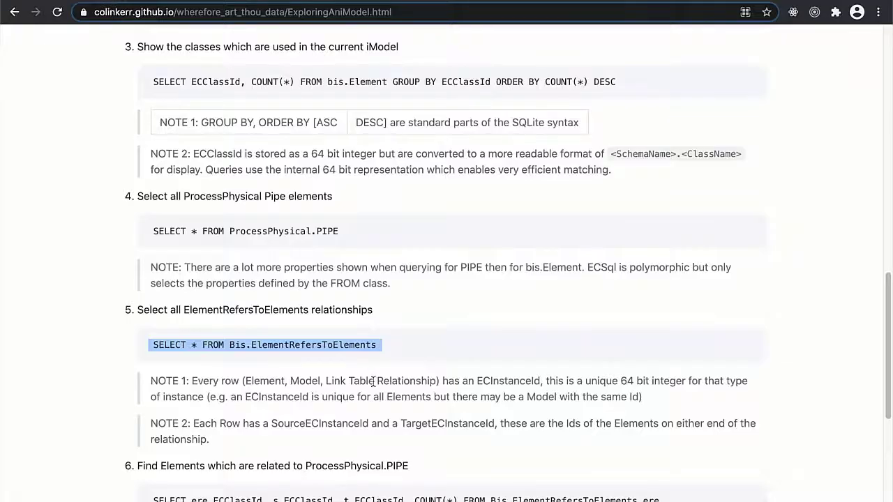
scroll(373, 381, down, 3)
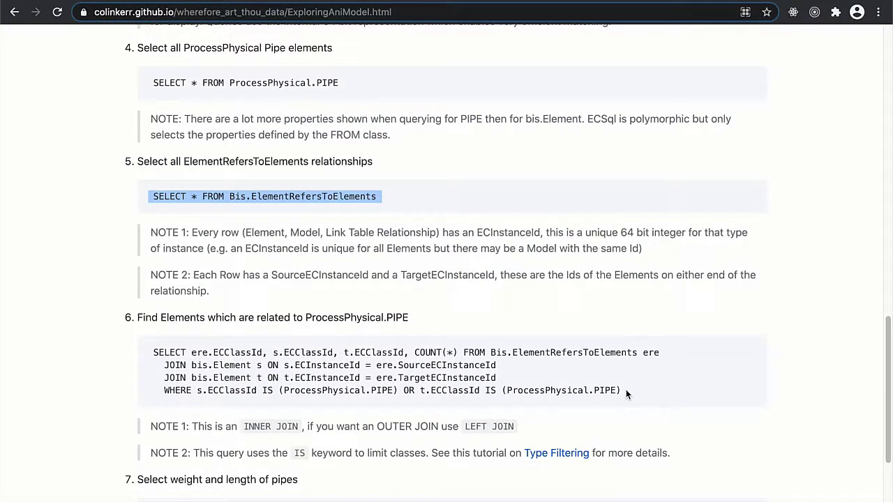
drag(625, 390, 145, 355)
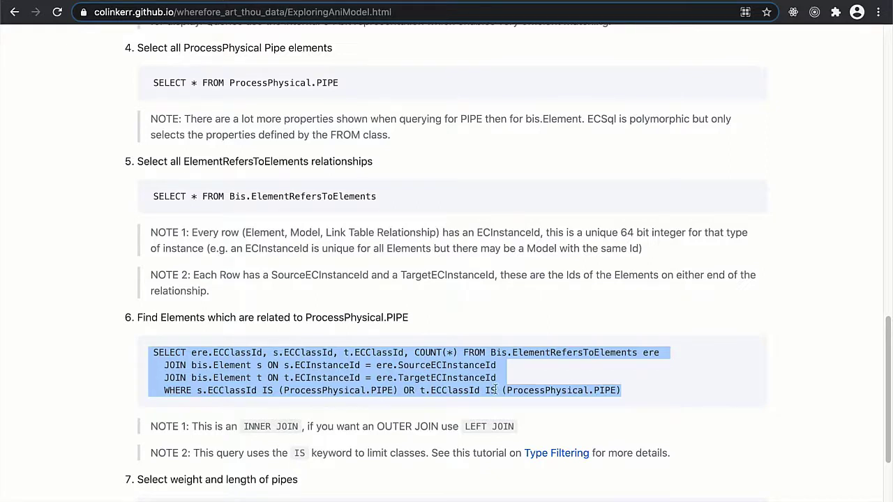
click(564, 388)
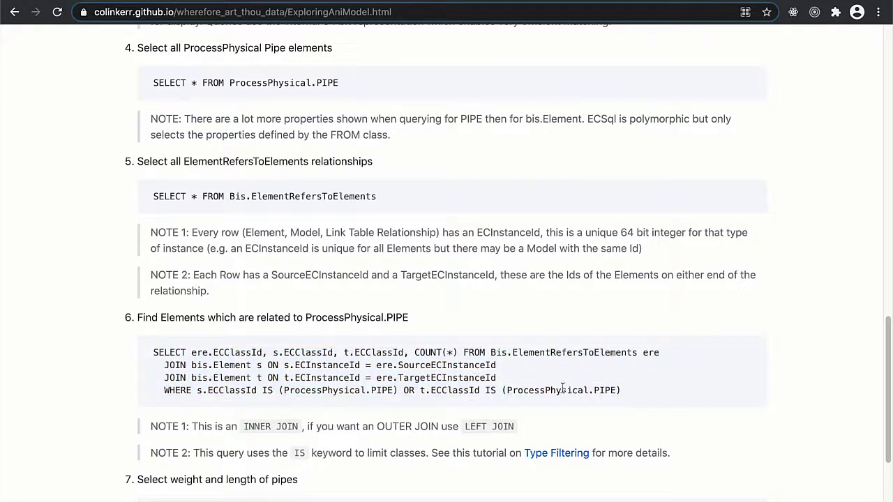
double_click(268, 391)
click(287, 393)
drag(393, 392, 284, 391)
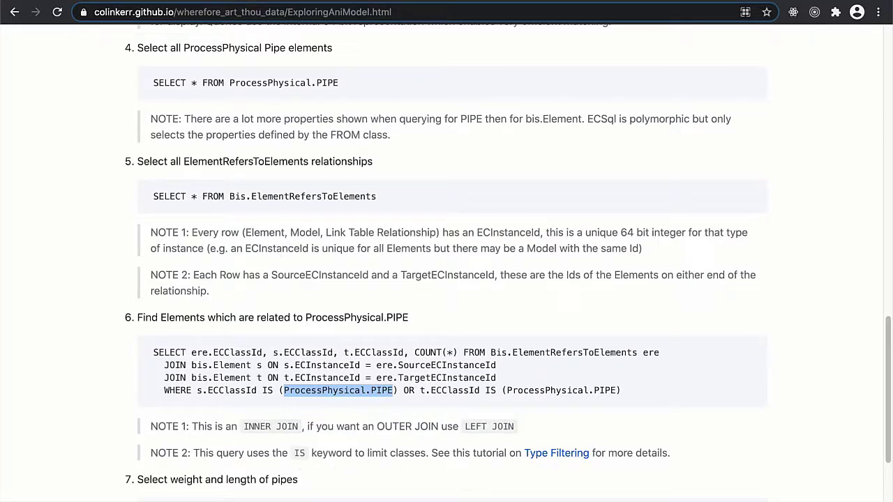
click(434, 1)
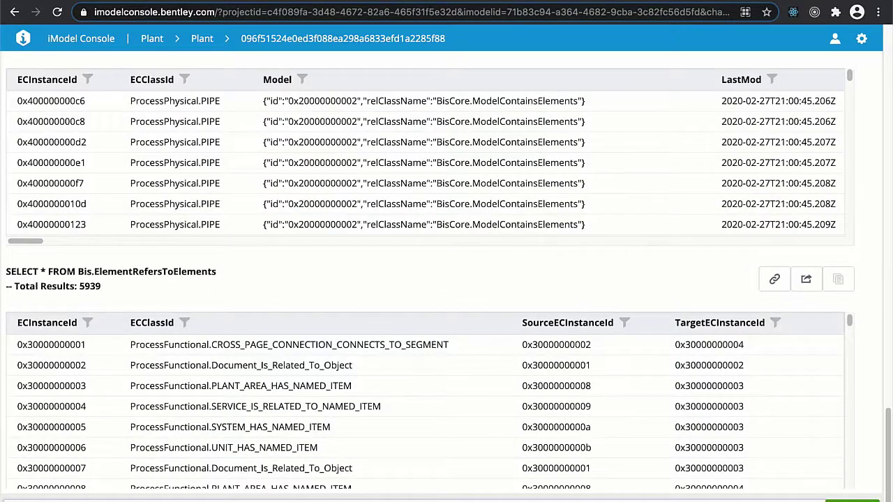
key(Return)
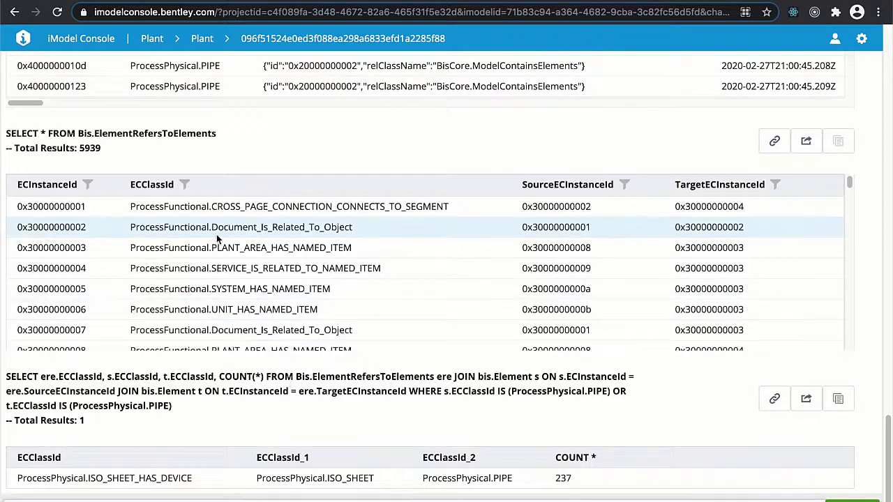
Copy the tutorial query SELECT p.LineNumber, p.Length, p.Weight FROM ProcessPhysical.PIPE and try to run it in the iModel Console.
click(110, 1)
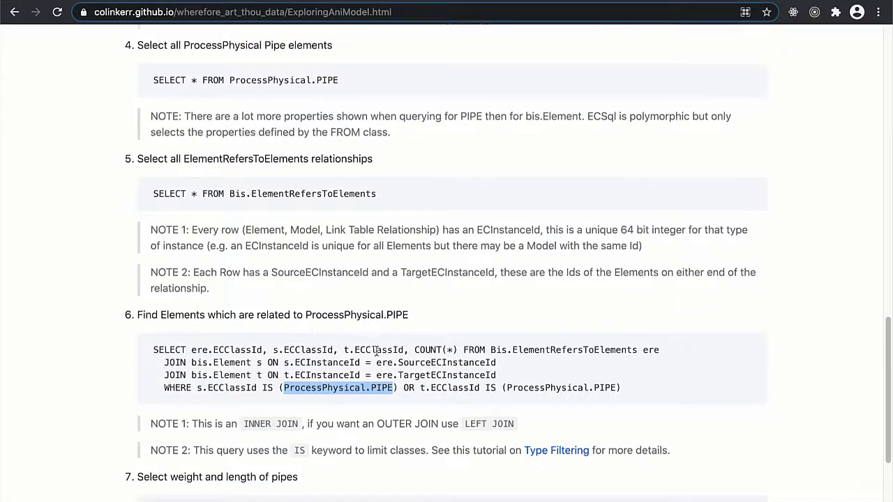
scroll(439, 412, down, 3)
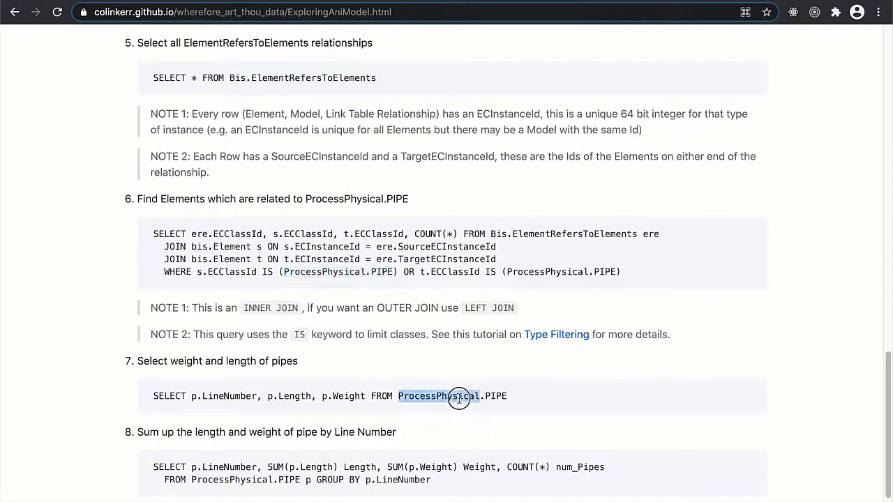
triple_click(462, 398)
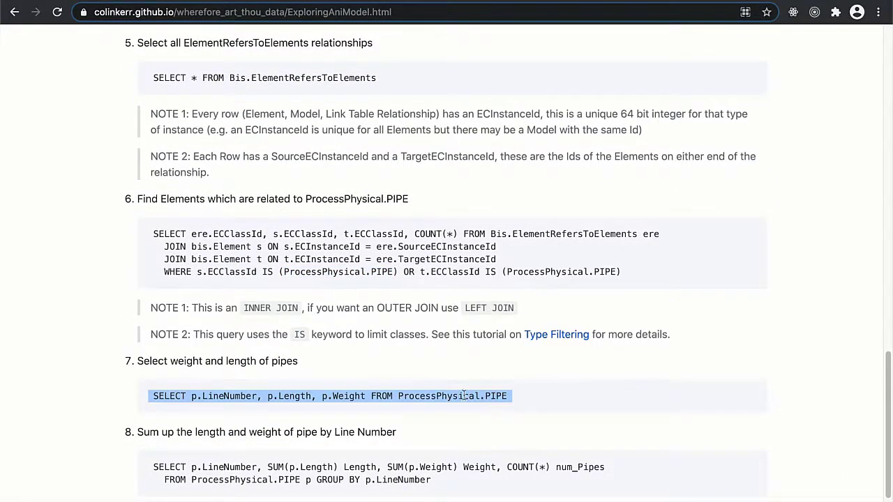
click(332, 2)
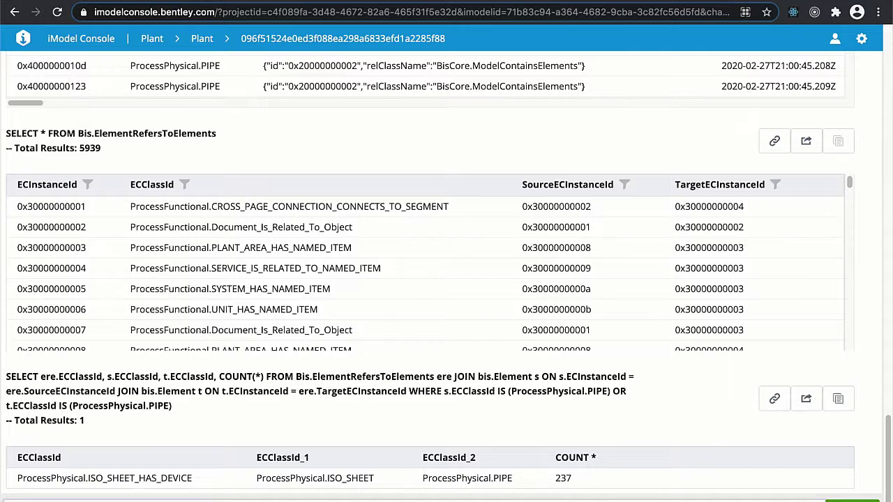
key(Return)
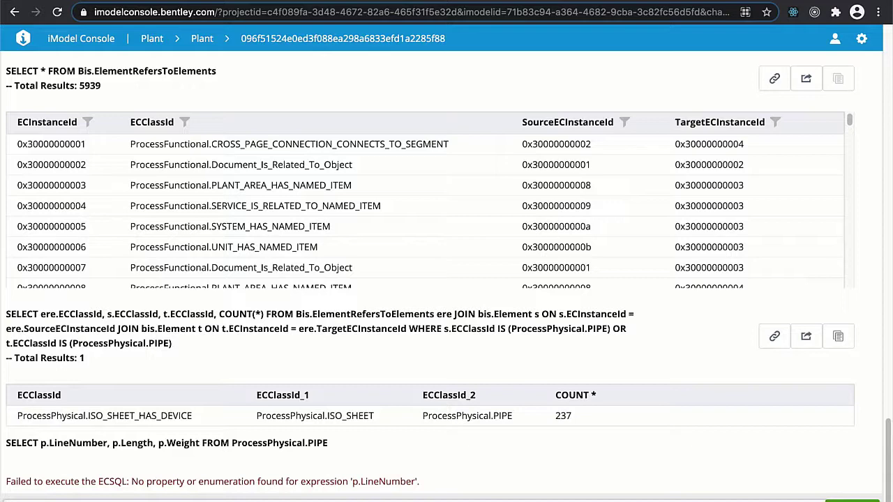
Add the alias p after ProcessPhysical.PIPE in the query, rerun it, and look through the line number, length and weight rows.
key(Return)
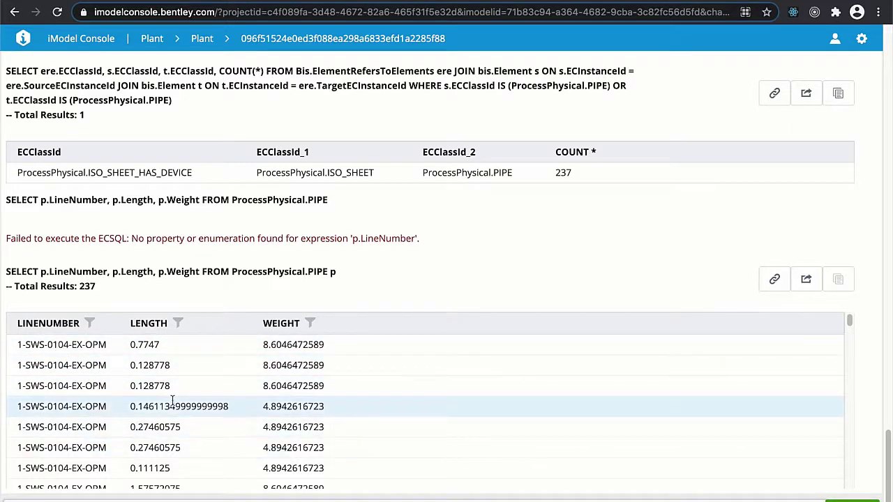
scroll(172, 400, down, 3)
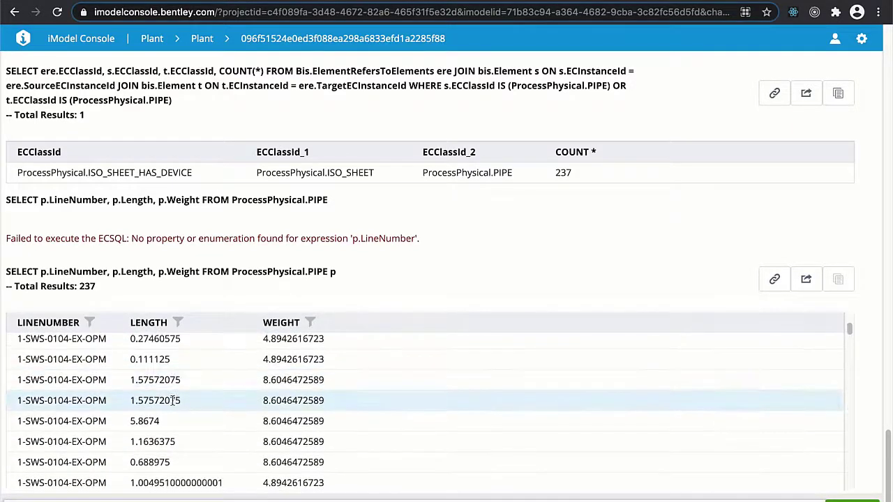
scroll(172, 400, up, 3)
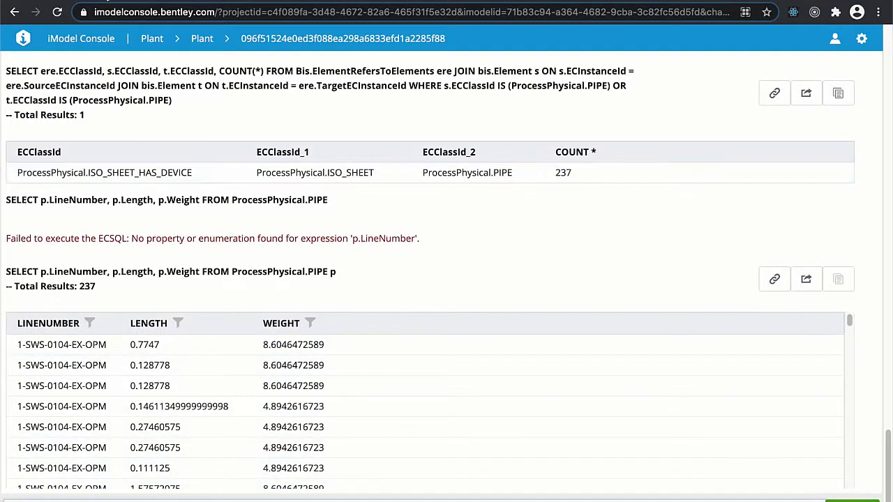
Copy the tutorial query that sums pipe length and weight grouped by p.LineNumber and run it in the iModel Console.
click(112, 1)
drag(439, 483, 154, 465)
key(super+c)
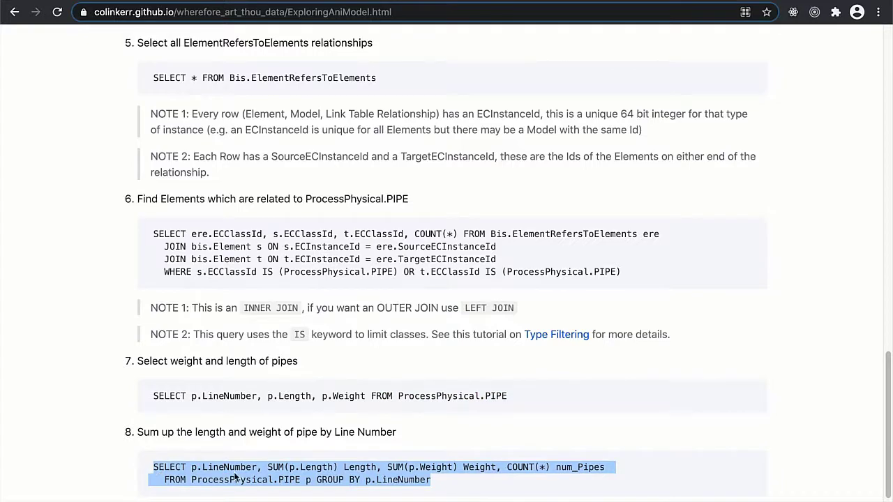
click(293, 1)
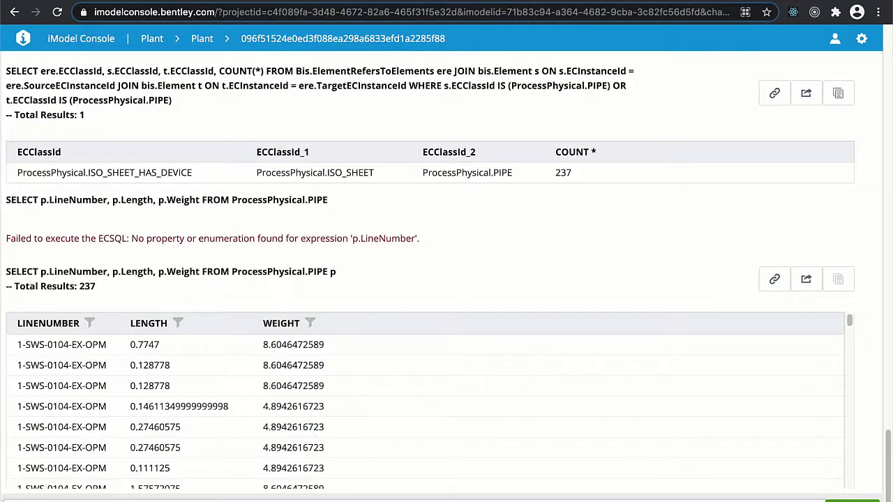
click(134, 1)
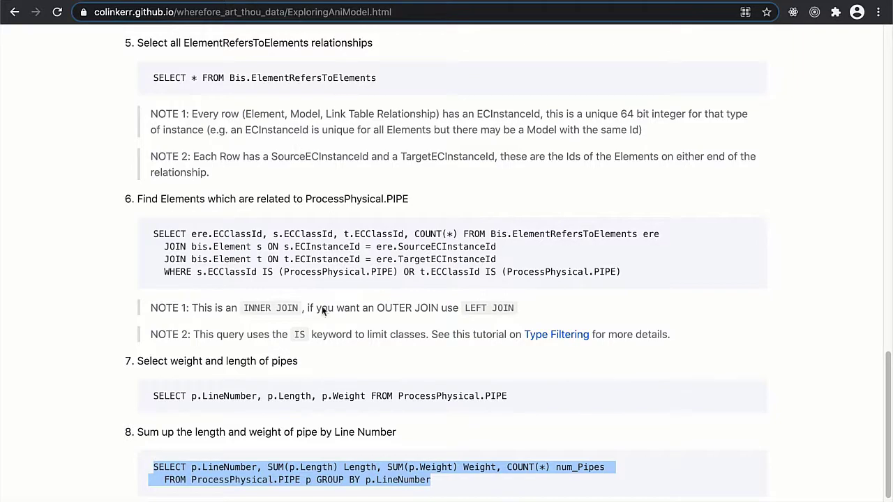
click(429, 1)
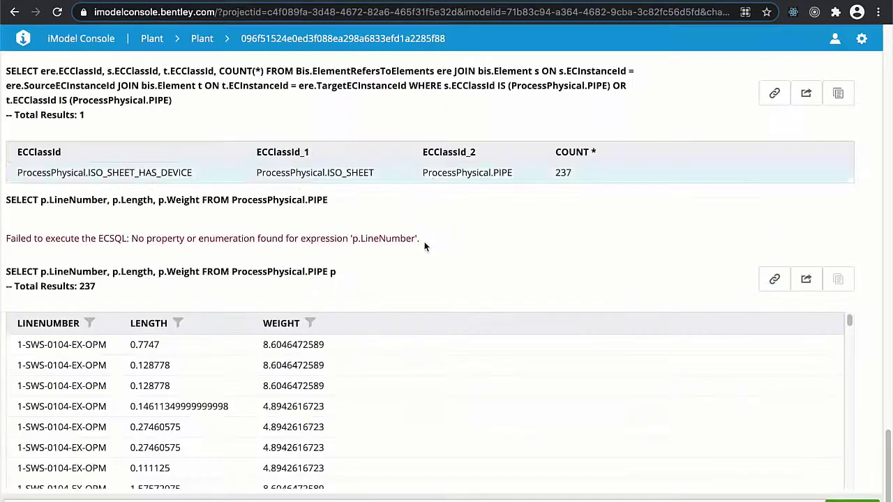
key(super+v)
key(Return)
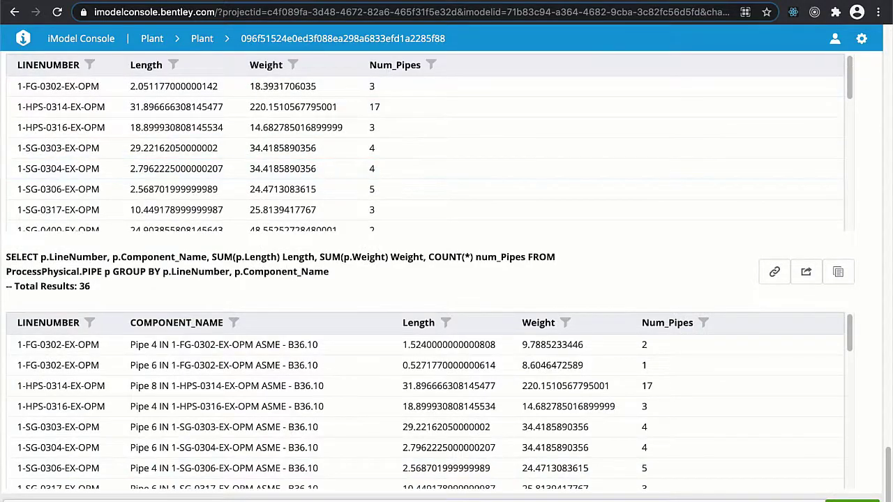
Return to the tutorial, review its remaining pipe queries, and open the next page, Exploring Schemas in the Schema Explorer.
click(73, 2)
scroll(393, 413, down, 1)
scroll(393, 413, down, 1)
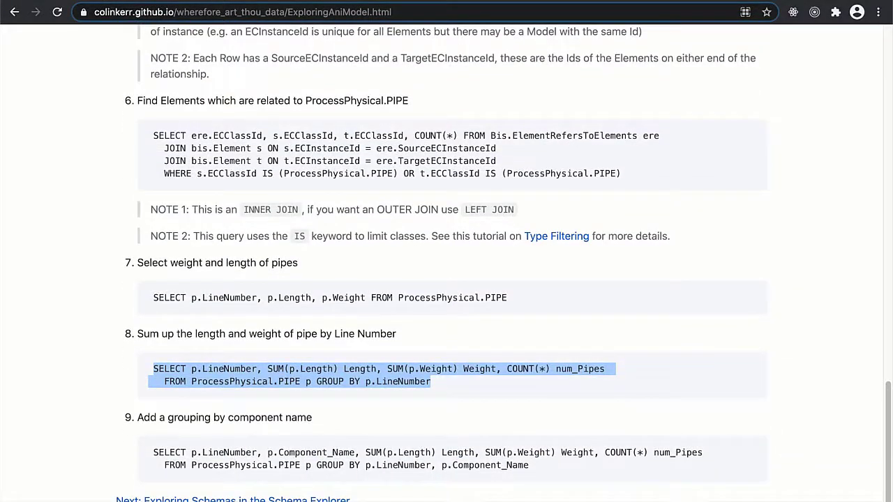
click(376, 1)
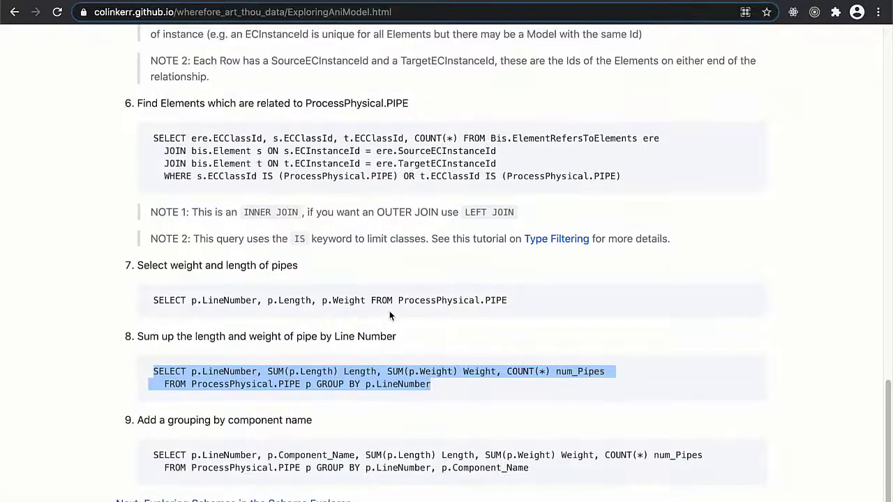
scroll(389, 314, up, 2)
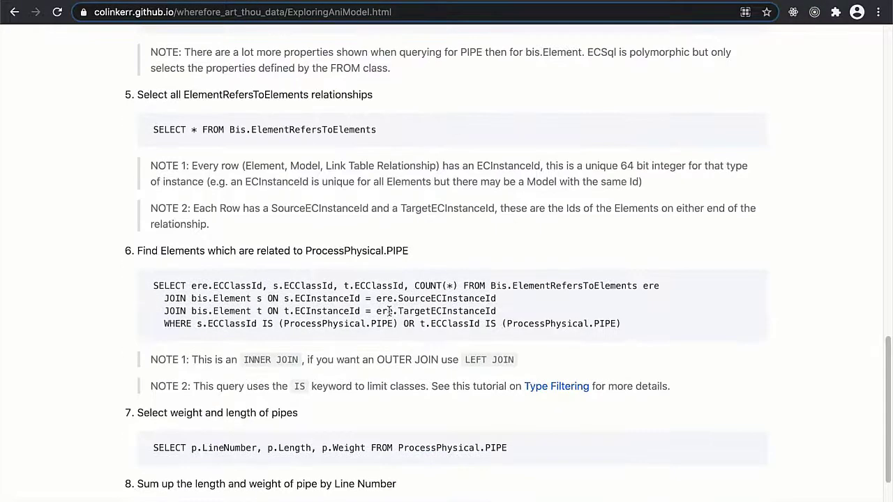
scroll(381, 321, down, 2)
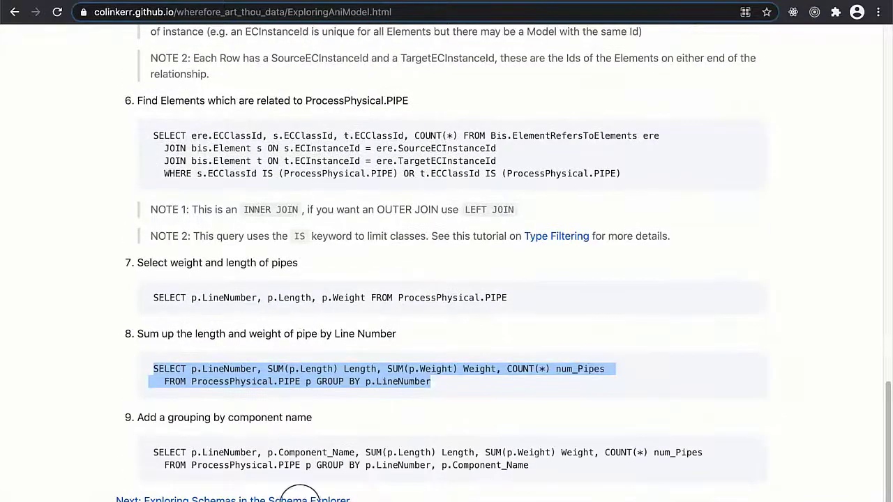
click(282, 497)
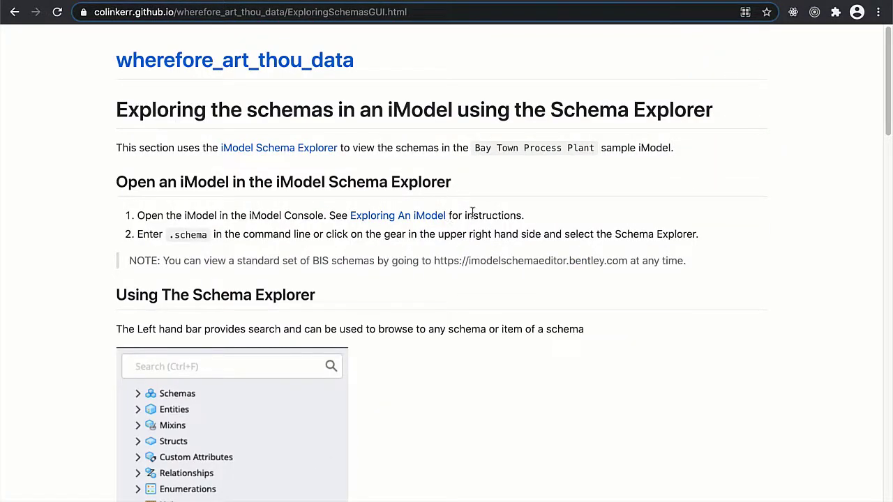
Switch to the iModel Console and open the Plant iModel in the Schema Explorer.
click(447, 1)
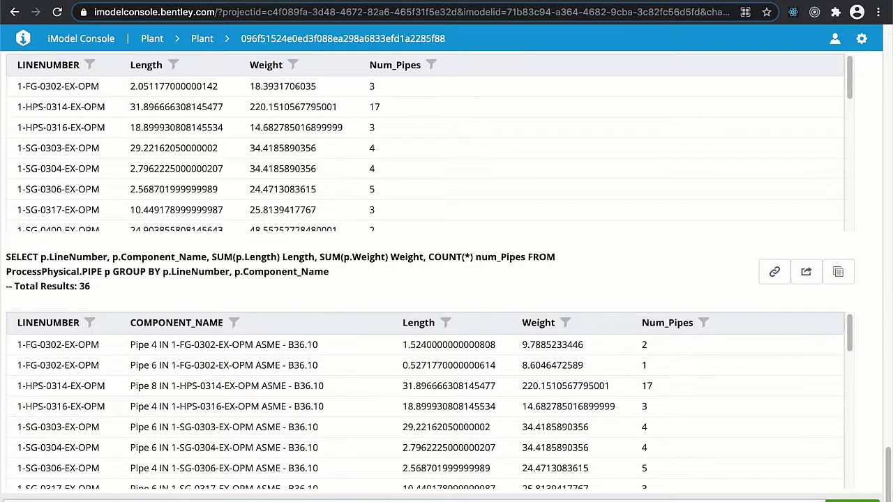
click(864, 41)
click(800, 70)
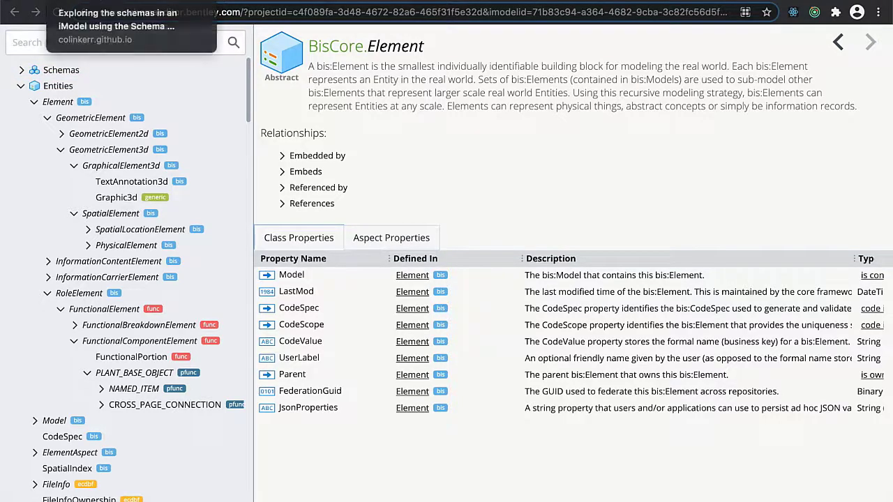
Check the tutorial's section on opening an iModel in the Schema Explorer, and go back to the Schema Explorer.
click(133, 0)
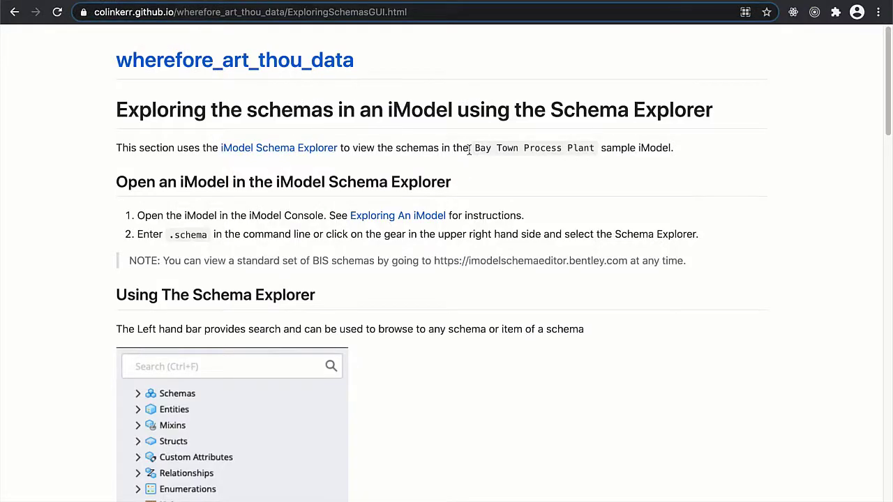
scroll(468, 151, down, 1)
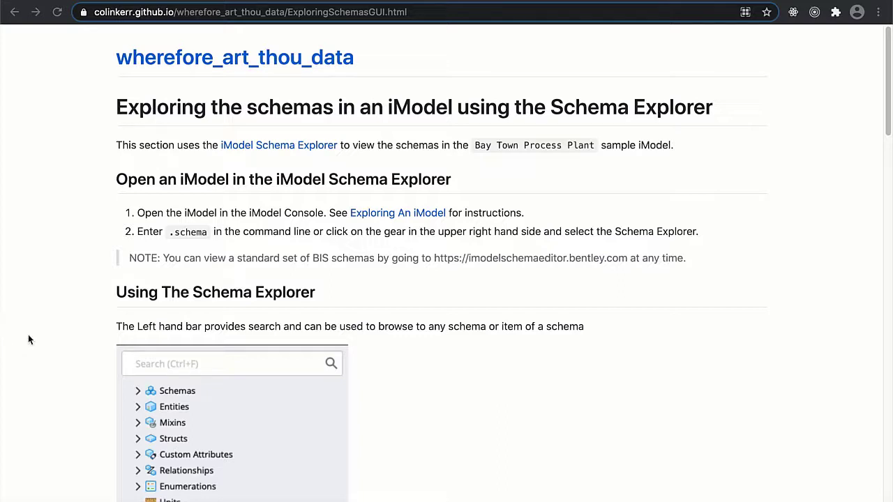
click(766, 189)
click(504, 1)
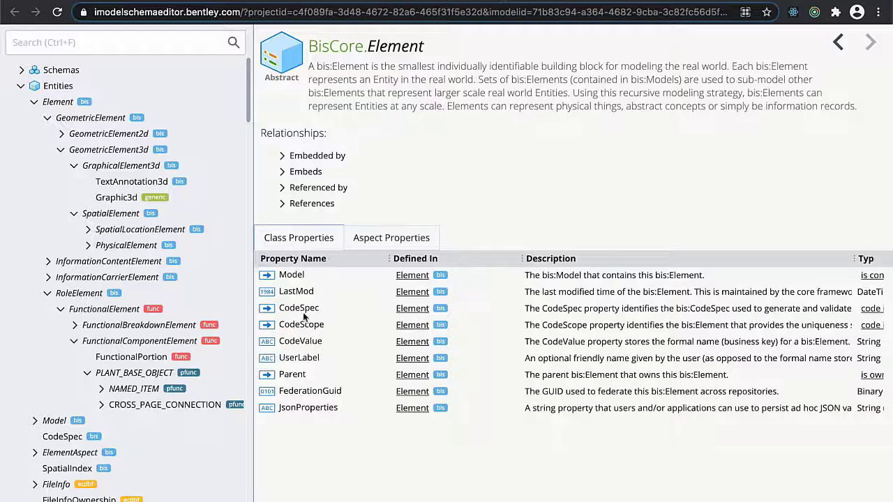
Collapse the Entities and Relationships branches, list the iModel's schemas, and view the GeometricElement class from the BisCore schema.
click(19, 86)
click(22, 149)
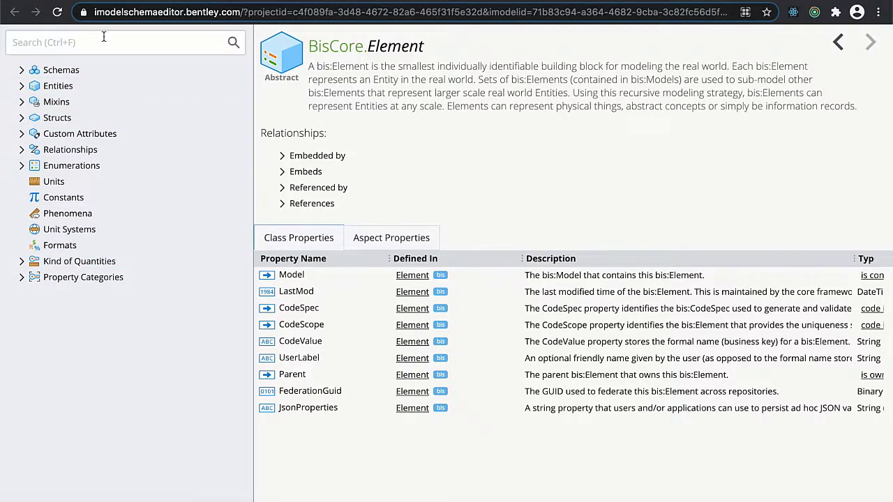
click(21, 70)
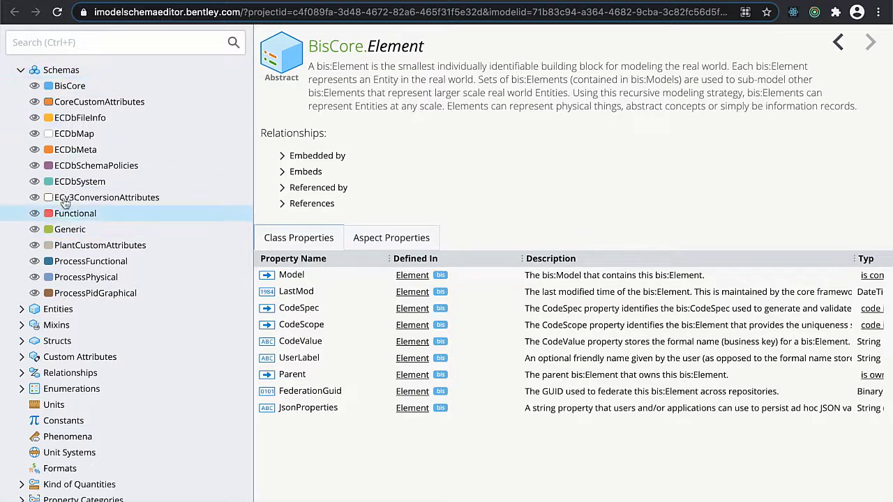
click(68, 86)
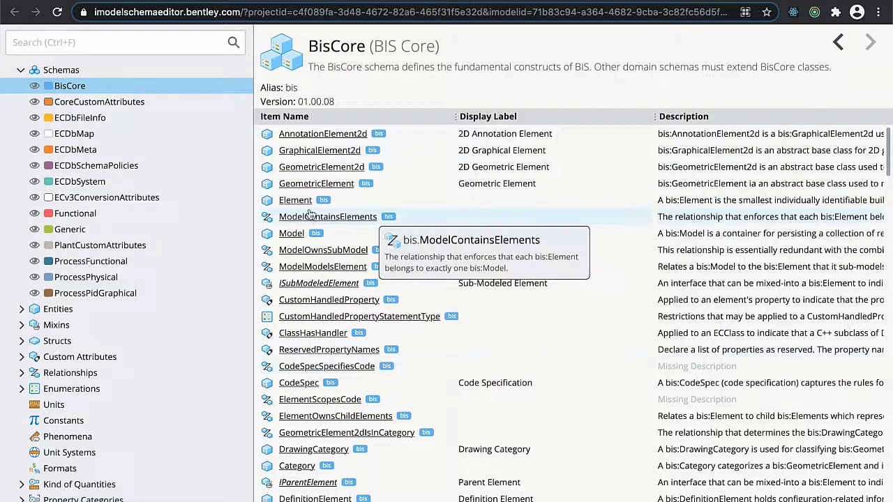
click(305, 185)
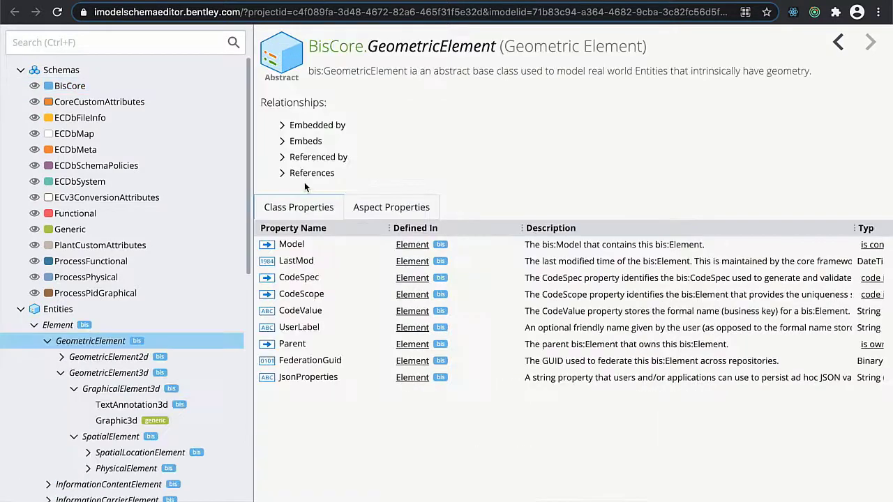
Search the schemas for "pipe" and open the PIPE class of the ProcessPhysical schema.
click(111, 42)
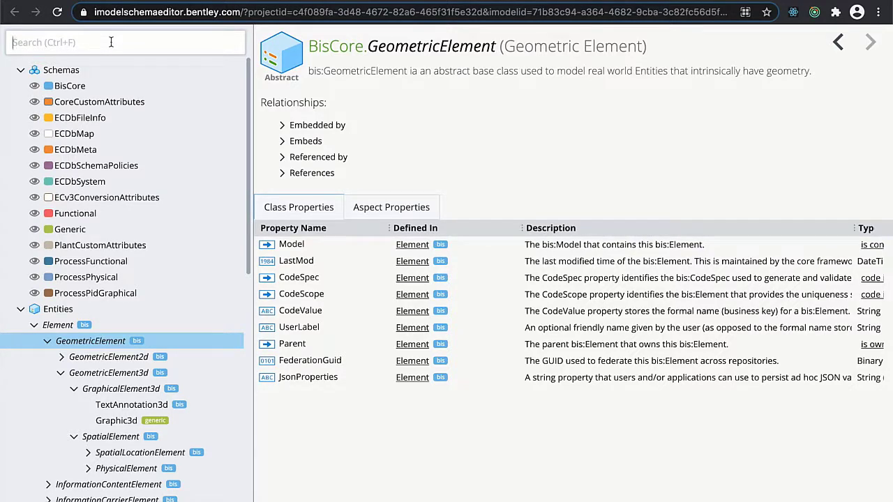
text(pipe)
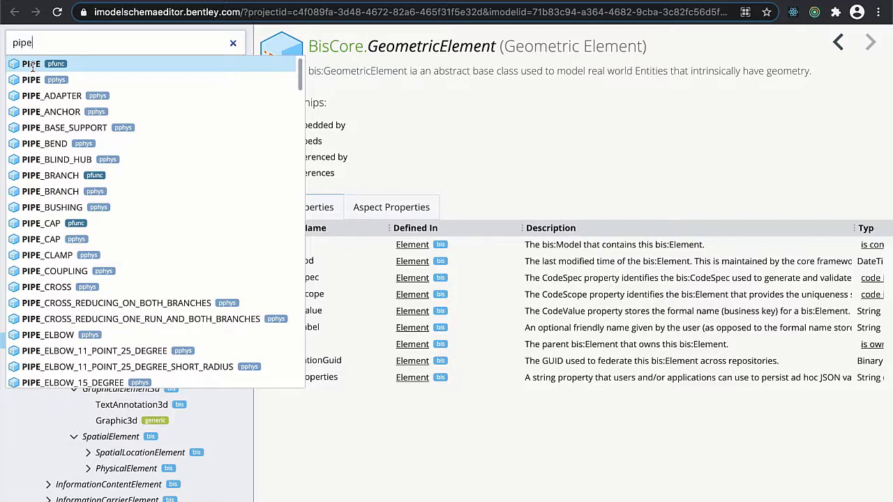
click(570, 151)
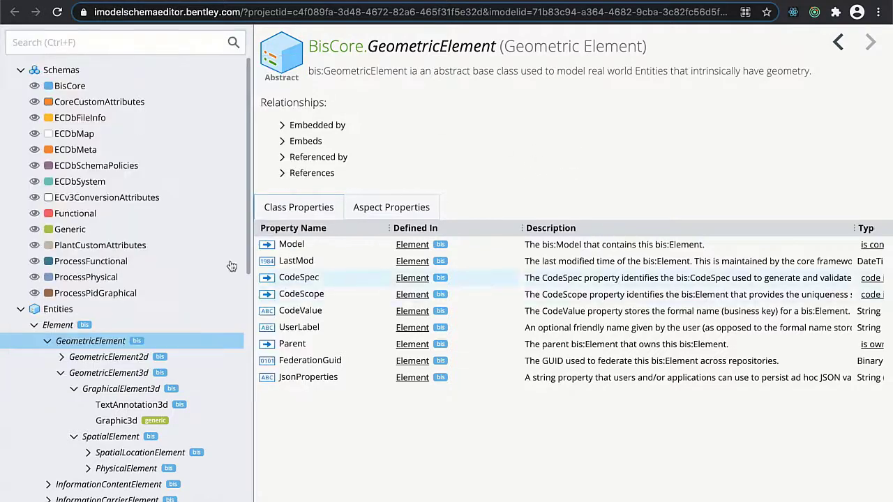
click(84, 43)
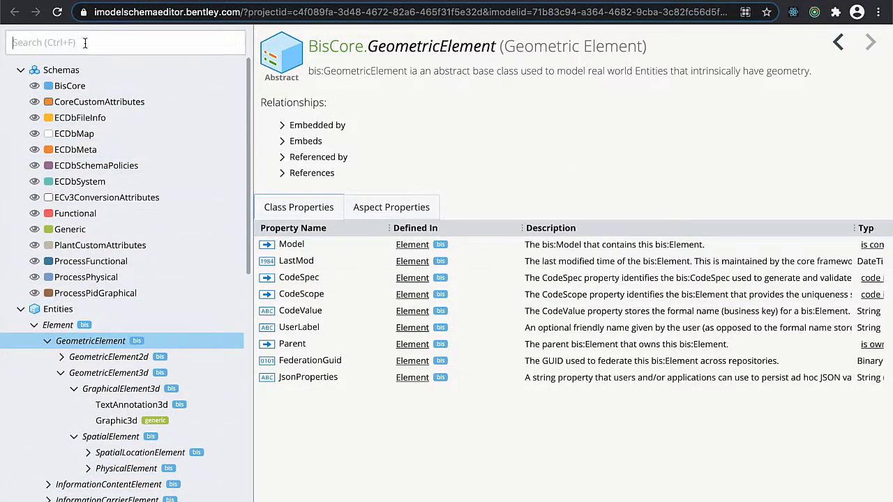
text(pipe)
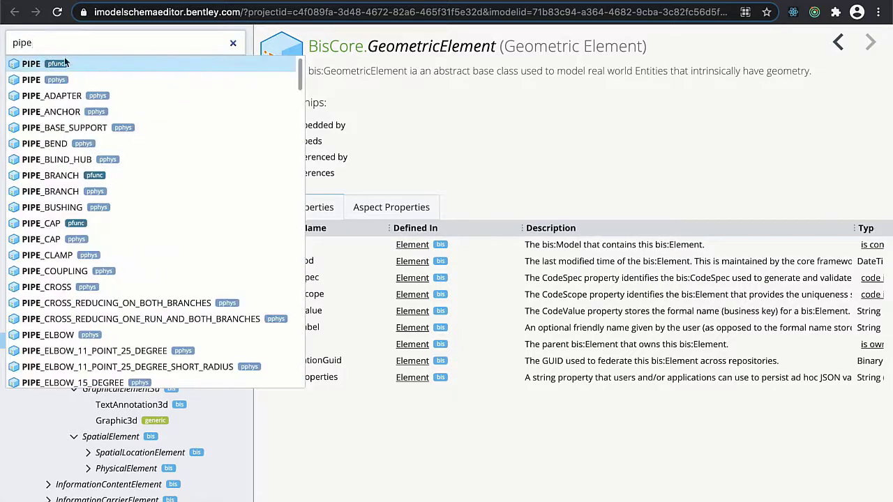
click(31, 80)
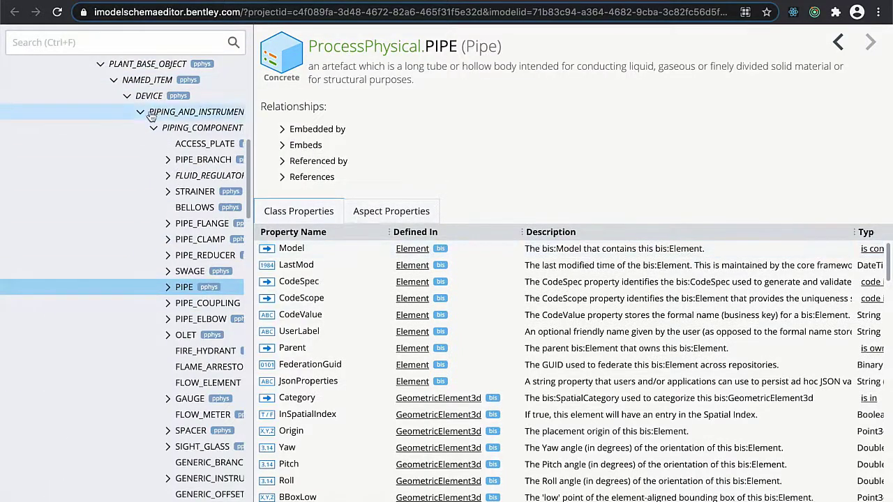
Widen the class tree to examine PIPE's base class hierarchy, then narrow the tree and the Description column to reveal more property columns.
scroll(146, 265, up, 1)
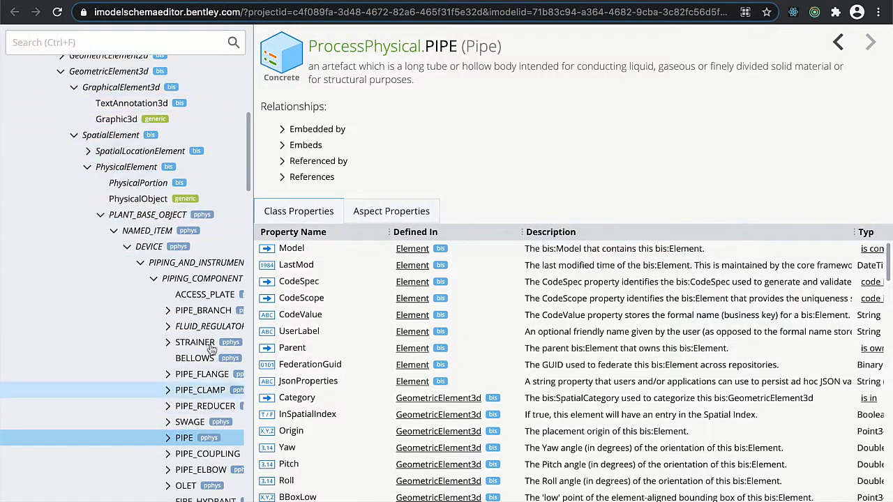
drag(255, 285, 359, 277)
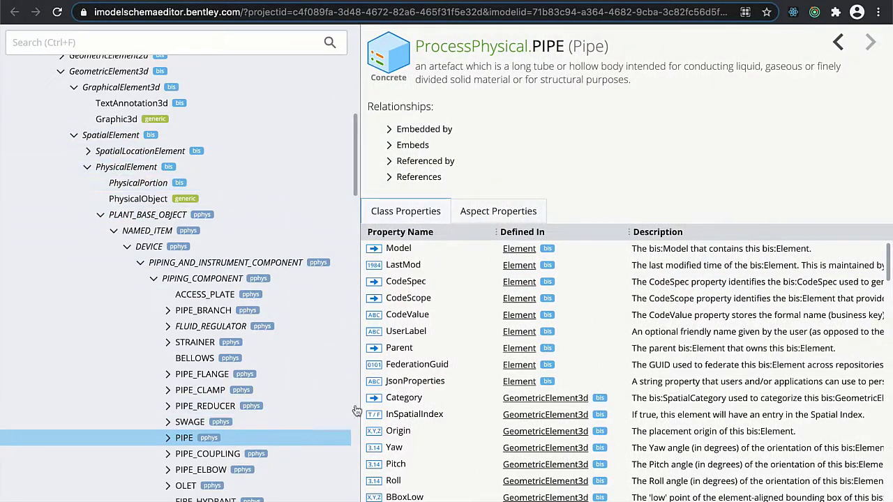
drag(360, 380, 223, 380)
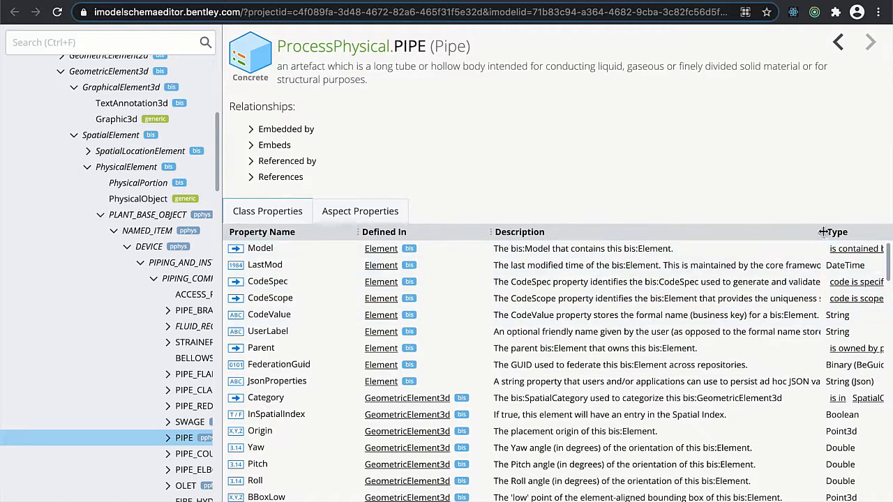
drag(834, 232, 709, 231)
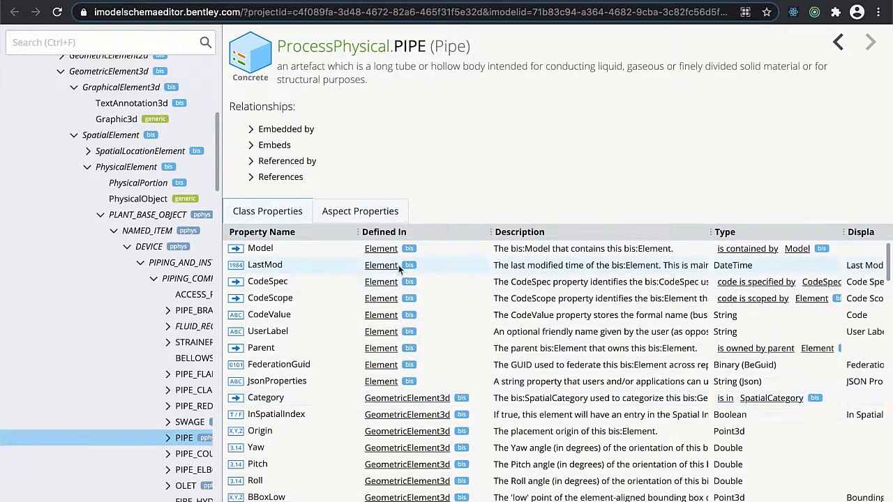
Look through the class properties of ProcessPhysical.PIPE and the base classes in which they are defined.
scroll(412, 366, down, 3)
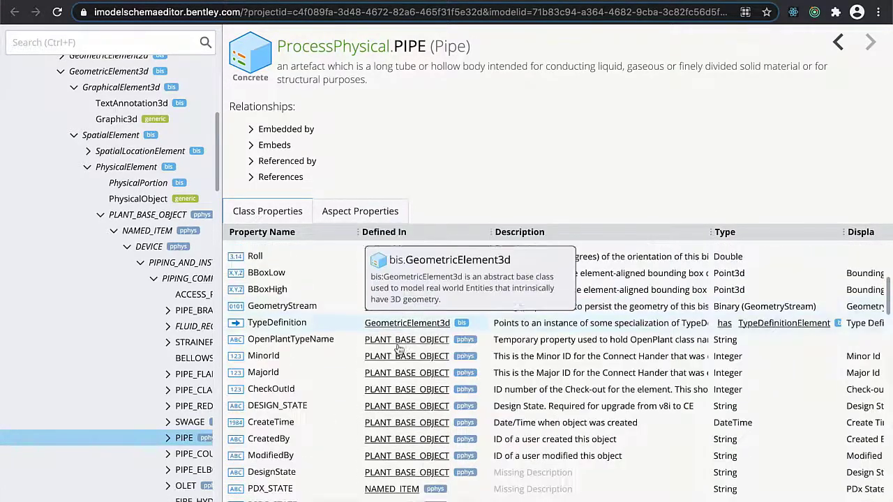
scroll(391, 422, down, 10)
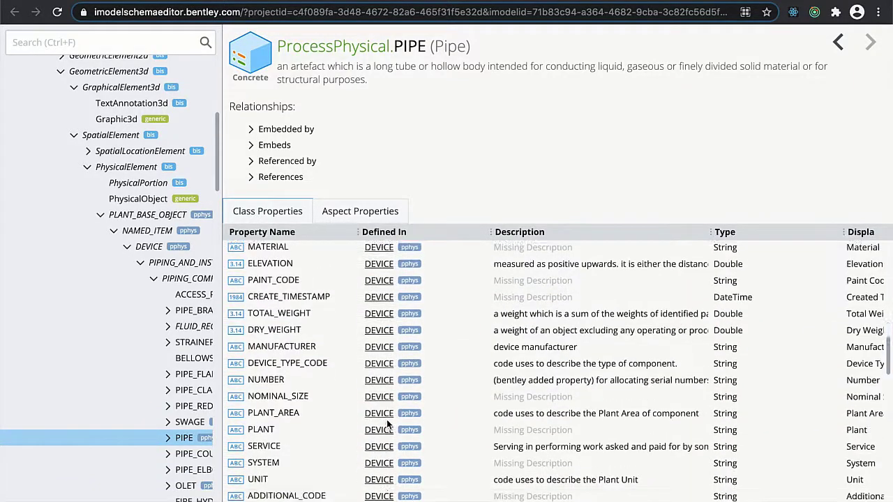
scroll(389, 424, down, 5)
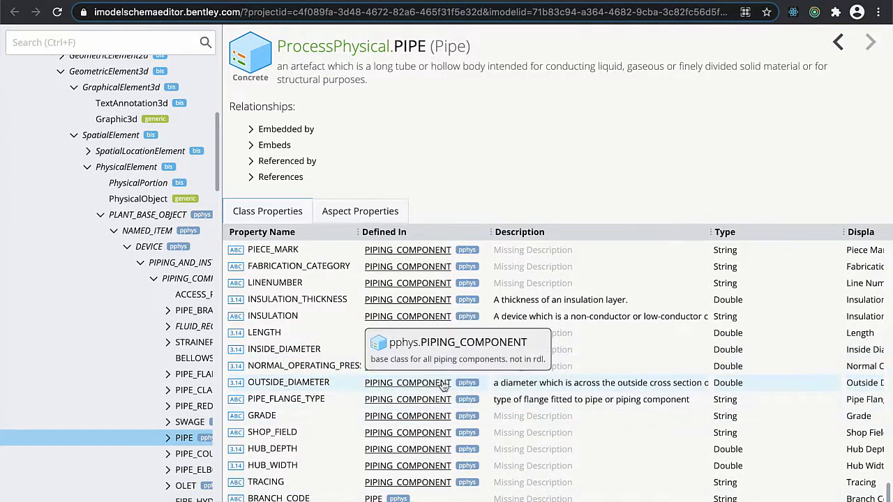
scroll(405, 380, down, 5)
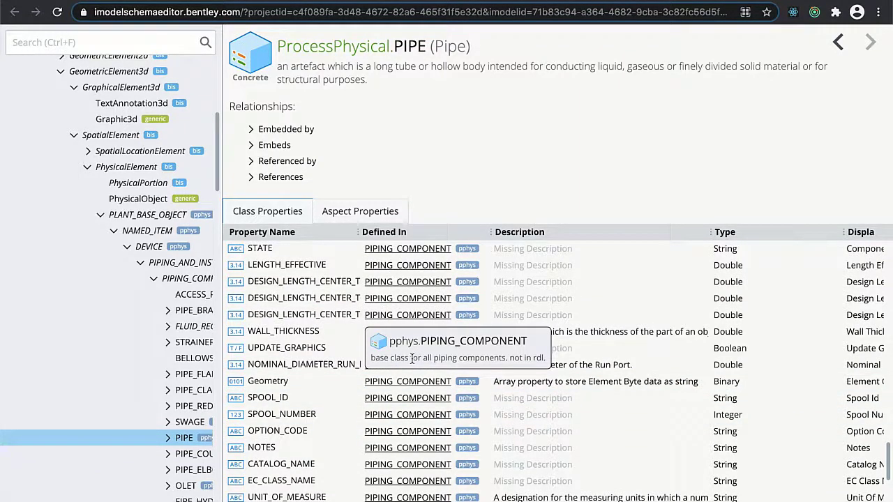
scroll(381, 348, up, 3)
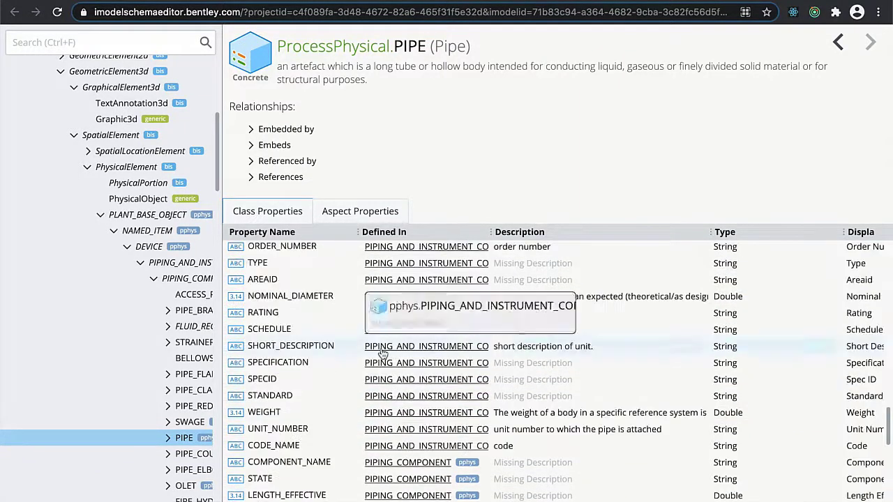
scroll(382, 354, up, 10)
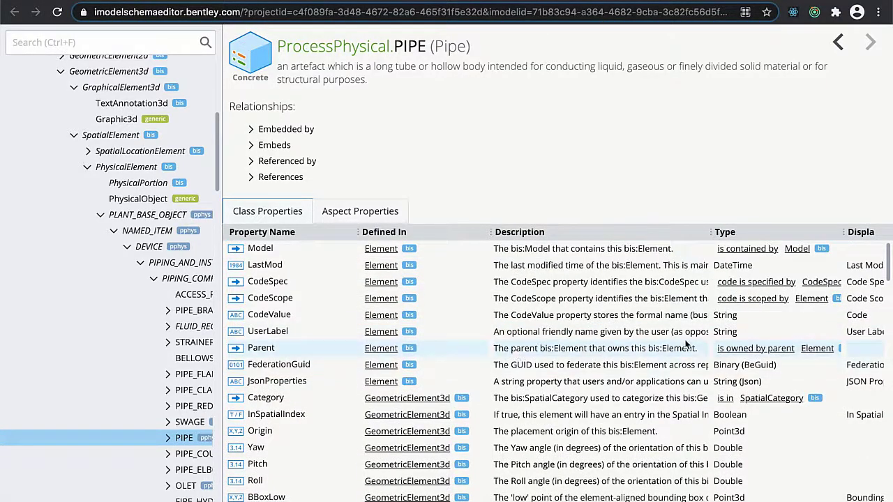
Open the ElementOwnsChildElements relationship from PIPE's Parent property and check which property uses it.
mouse_move(758, 348)
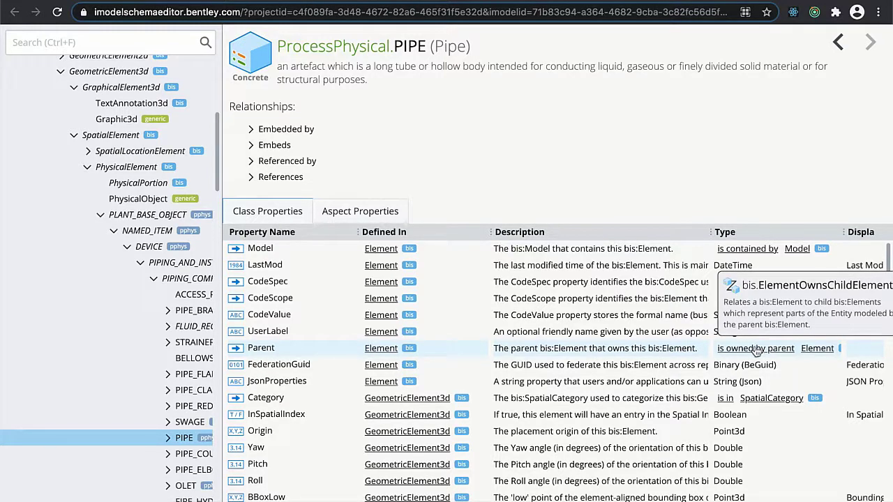
click(757, 349)
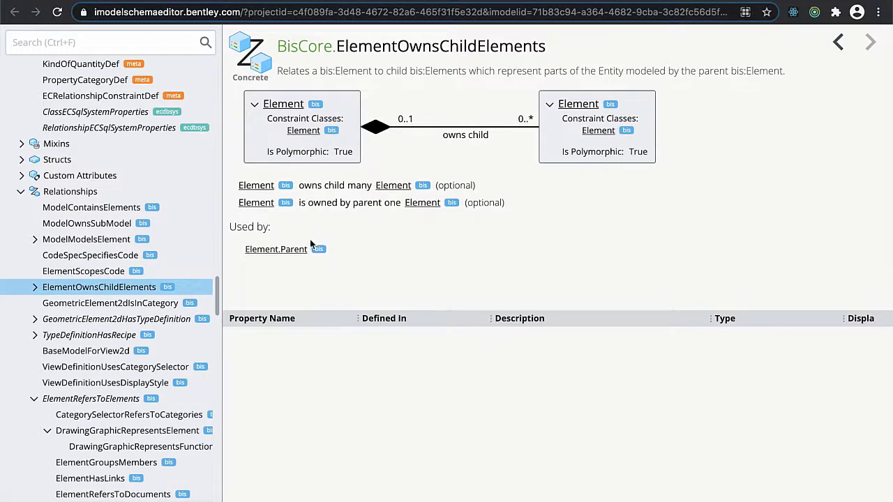
mouse_move(268, 258)
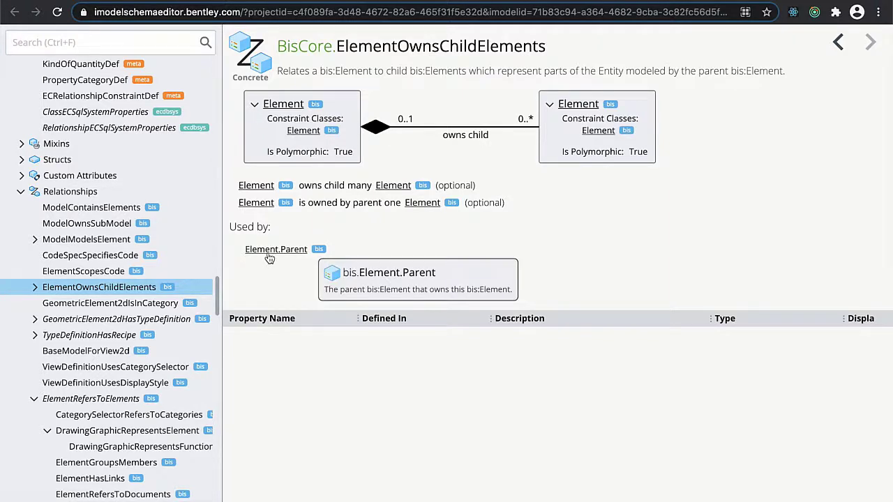
View the PhysicalElementFulfillsFunction relationship of the Functional schema and examine its PhysicalElement and FunctionalElement constraint classes.
scroll(101, 307, down, 3)
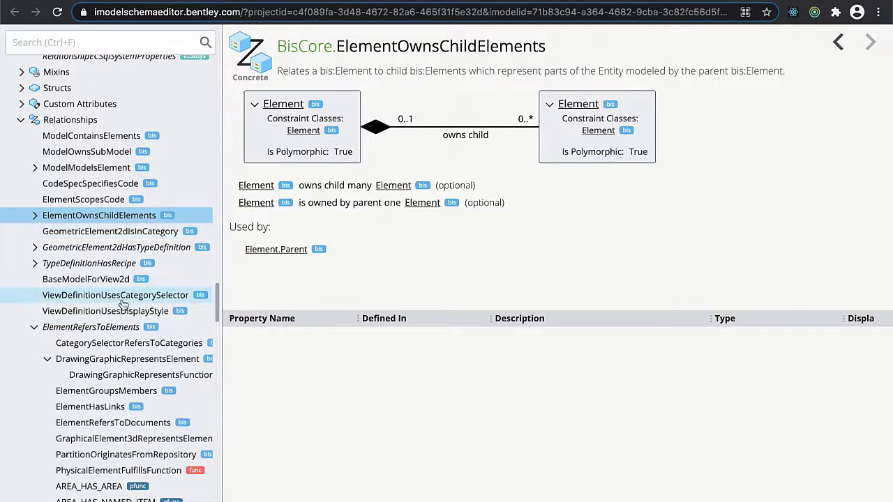
click(106, 455)
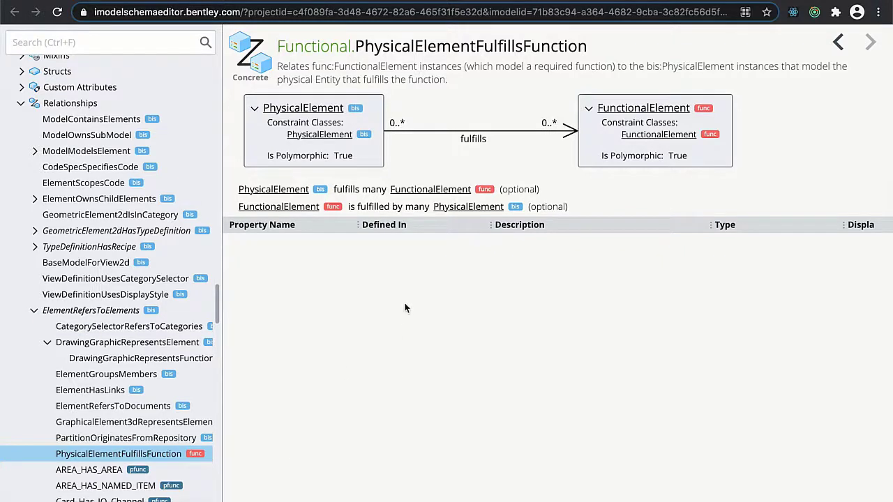
click(587, 318)
mouse_move(341, 134)
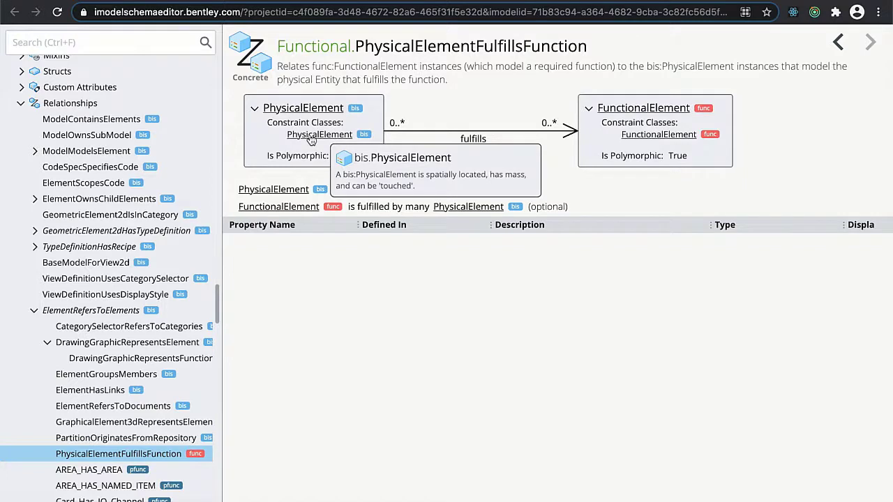
mouse_move(641, 111)
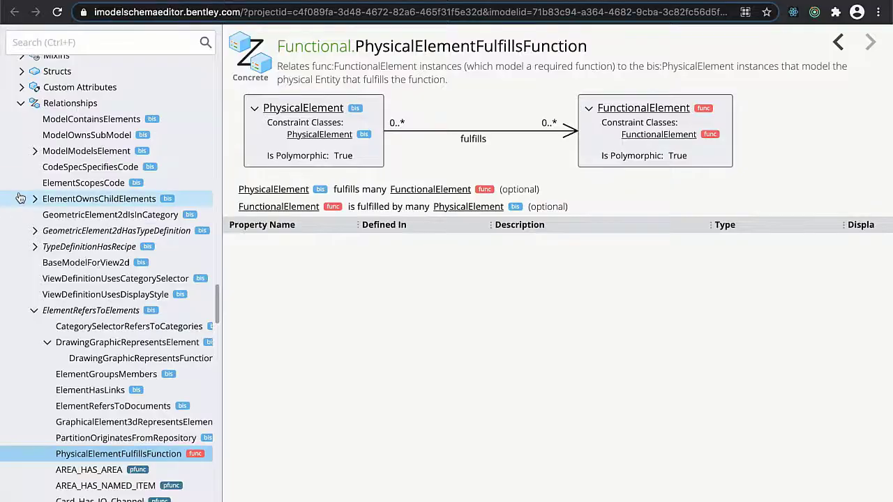
Collapse the Element branch under Entities, then open the ECDbMeta schema and view its ECClassDef class.
scroll(21, 199, up, 3)
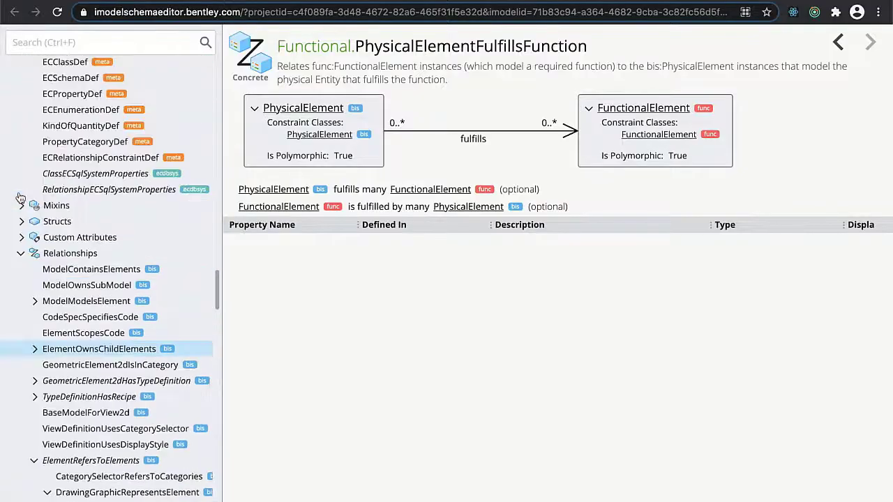
scroll(21, 198, up, 8)
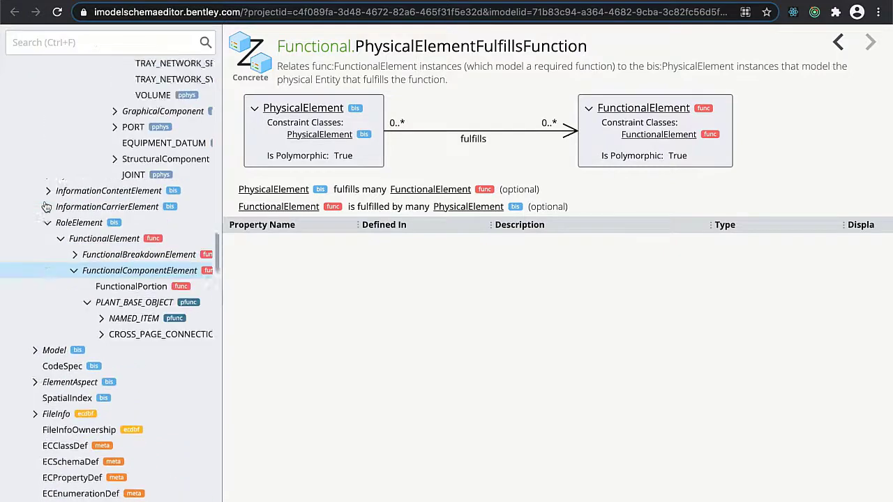
scroll(44, 205, up, 10)
click(35, 325)
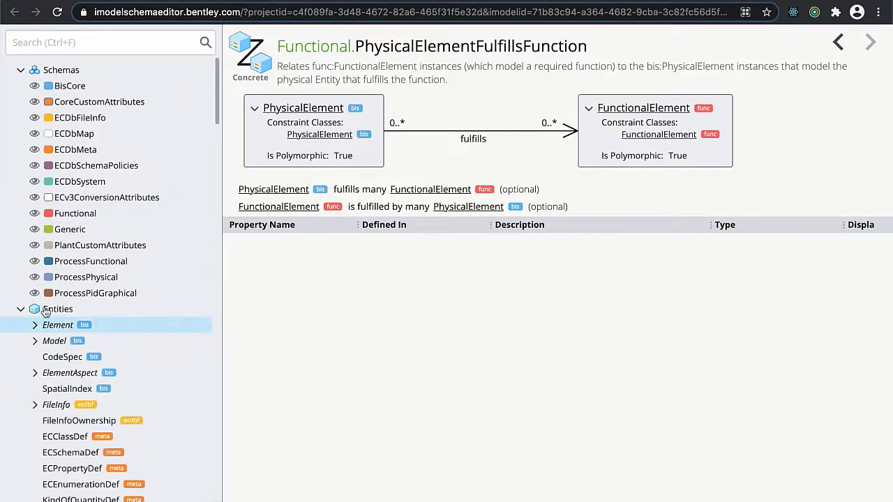
click(84, 149)
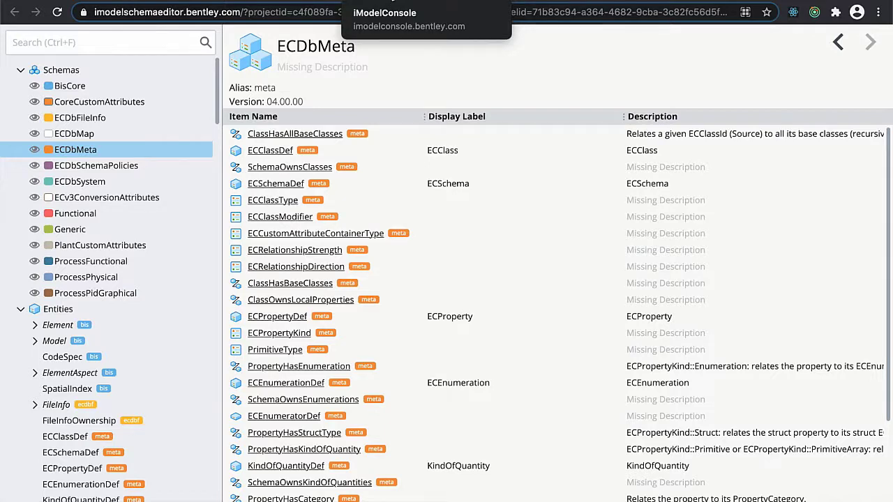
click(276, 151)
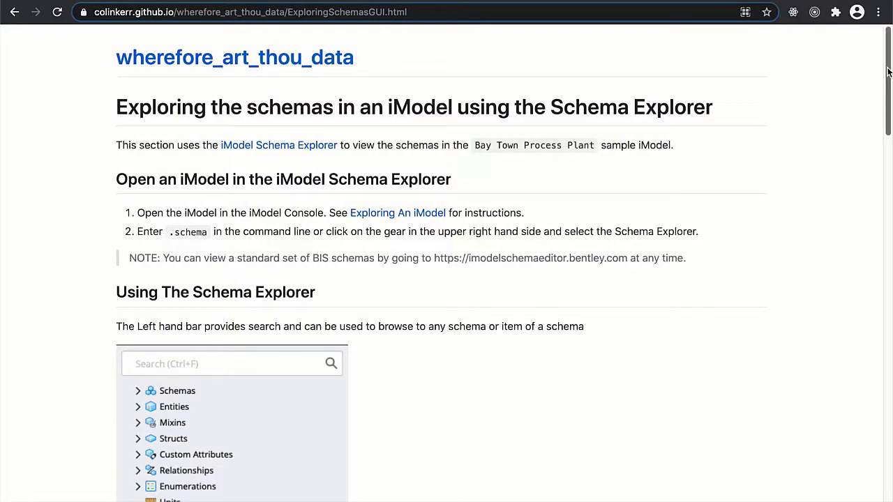
Switch to the tutorial, continue to its page on exploring schemas in the iModel Console, and copy the query for all schemas.
drag(887, 74, 883, 488)
click(289, 497)
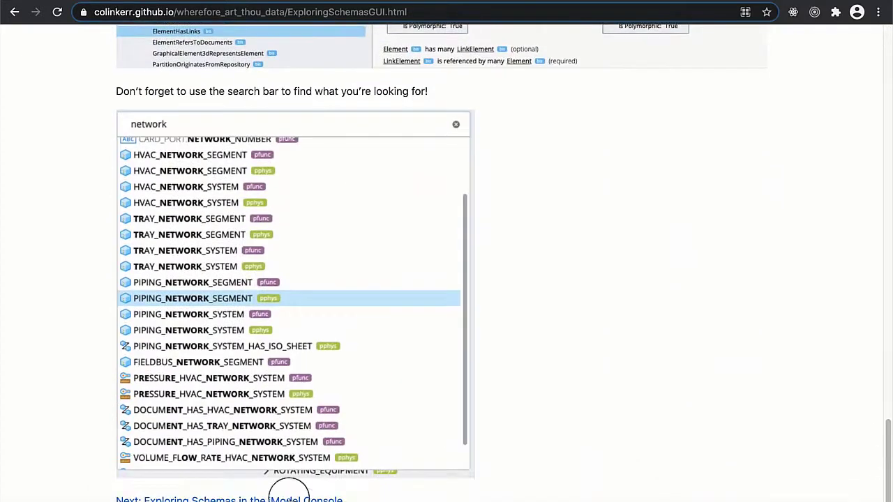
scroll(309, 353, down, 3)
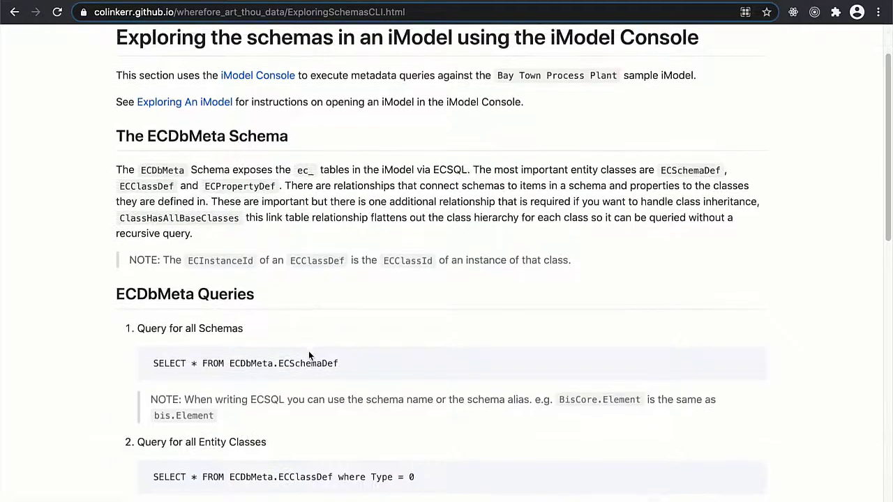
triple_click(274, 299)
key(ctrl+c)
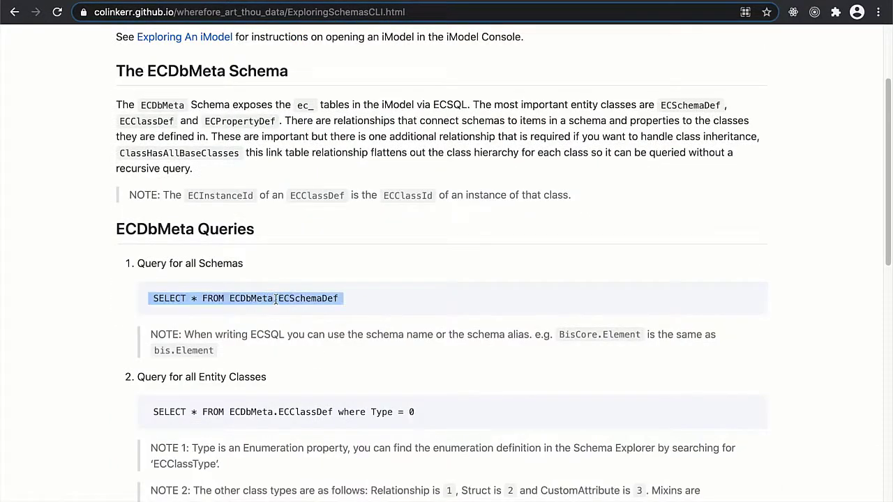
Run SELECT * FROM ECDbMeta.ECSchemaDef in the iModel Console and look through the listed schemas.
click(422, 1)
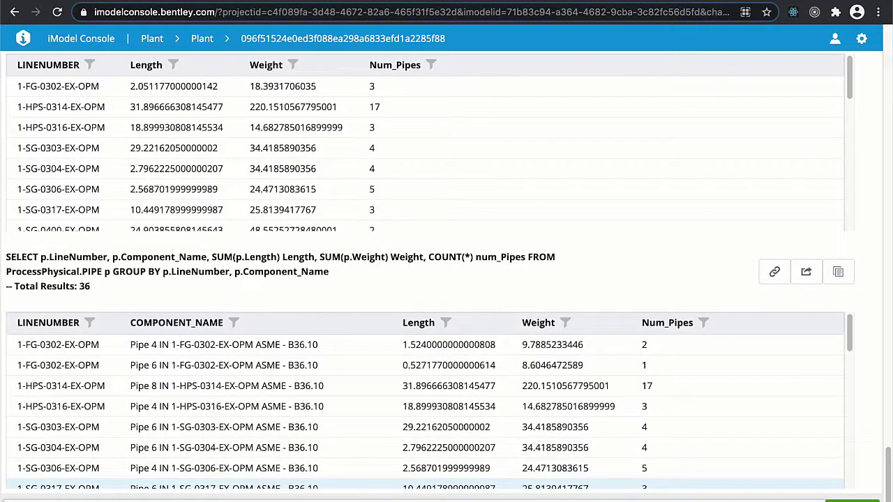
key(ctrl+v)
key(Return)
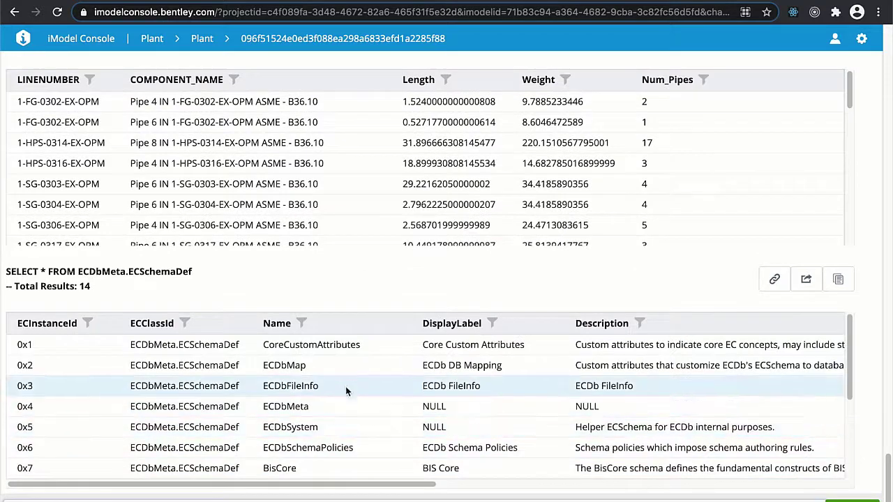
scroll(342, 350, down, 2)
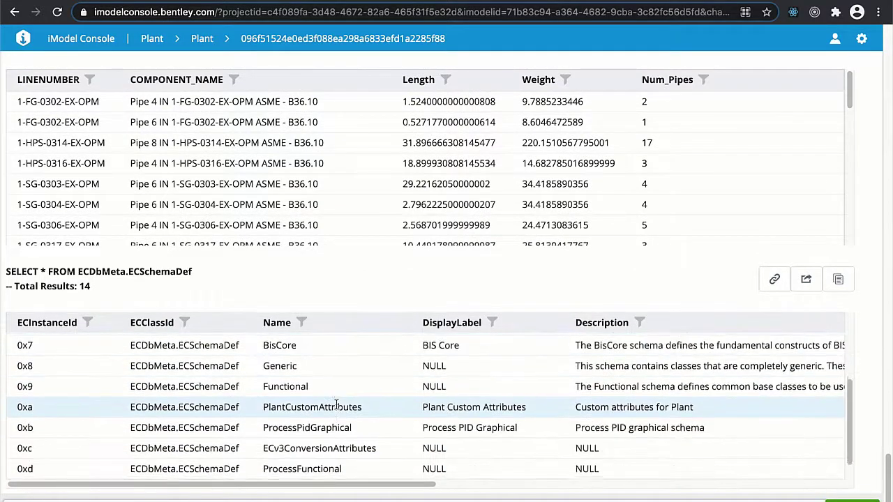
scroll(337, 405, down, 1)
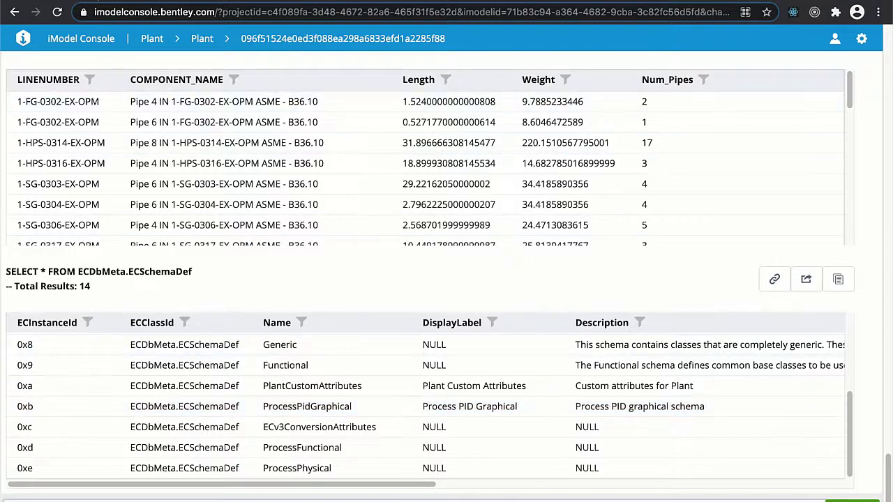
Copy the tutorial's query for all entity classes, and view the ECClassType enumeration from ECClassDef's Type property in the Schema Explorer.
click(105, 1)
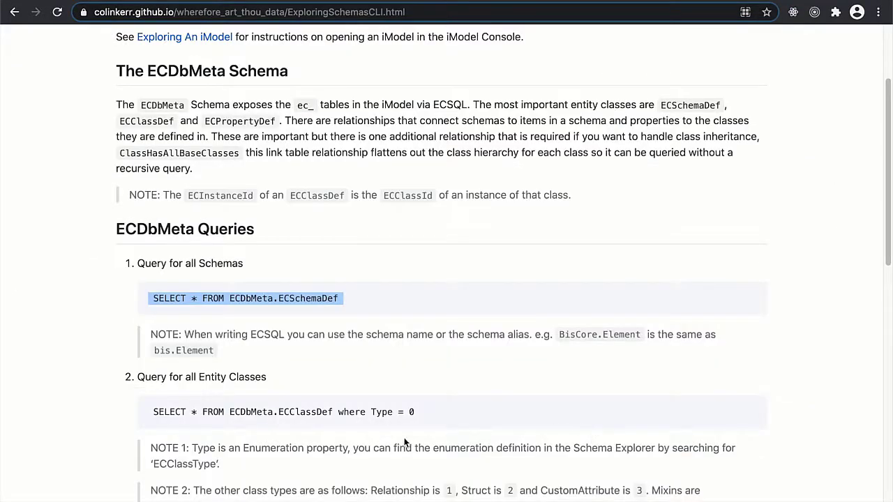
scroll(412, 440, down, 4)
click(404, 138)
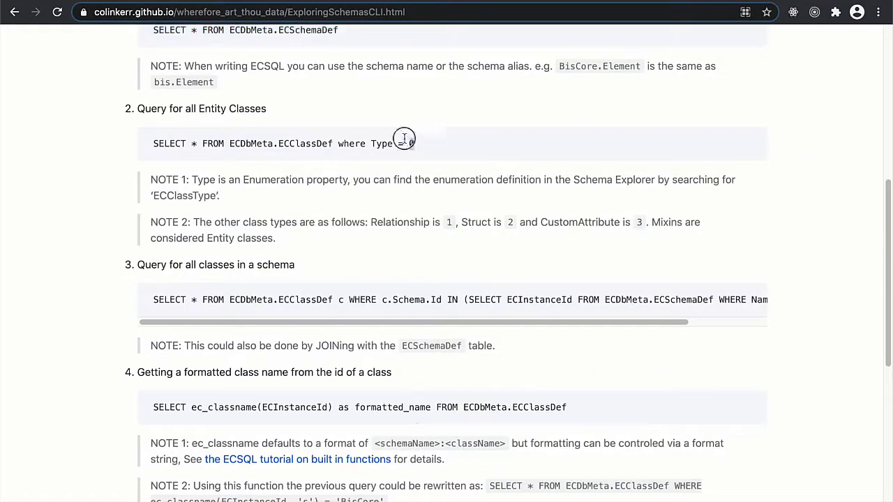
drag(415, 143, 152, 141)
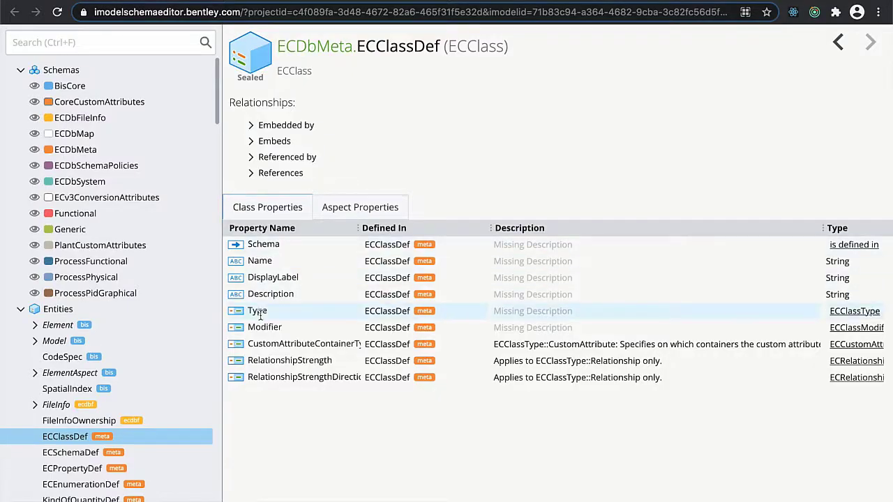
click(855, 311)
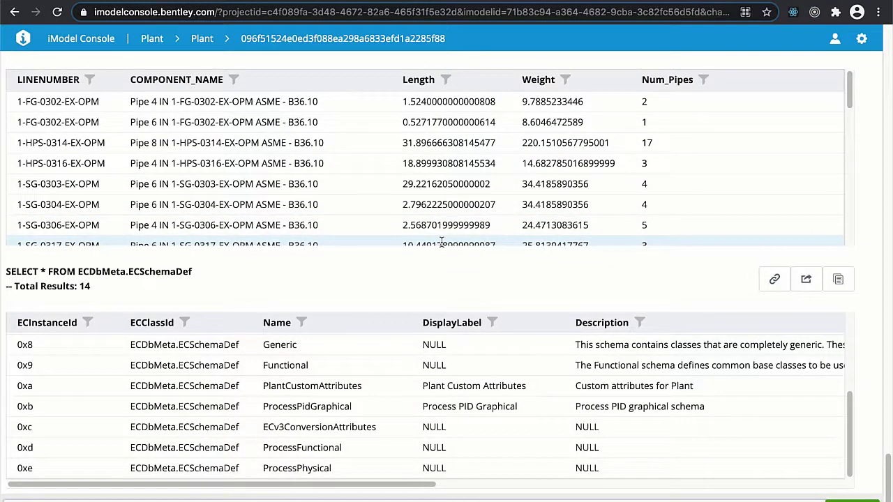
Run SELECT * FROM ECDbMeta.ECClassDef where Type = 0 in the iModel Console and examine the Name and DisplayLabel columns.
scroll(441, 242, down, 1)
scroll(437, 240, down, 5)
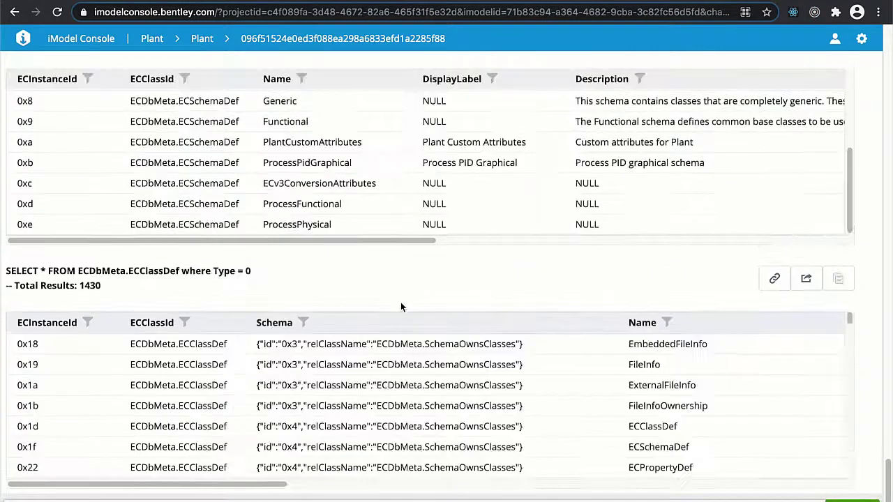
drag(260, 484, 344, 487)
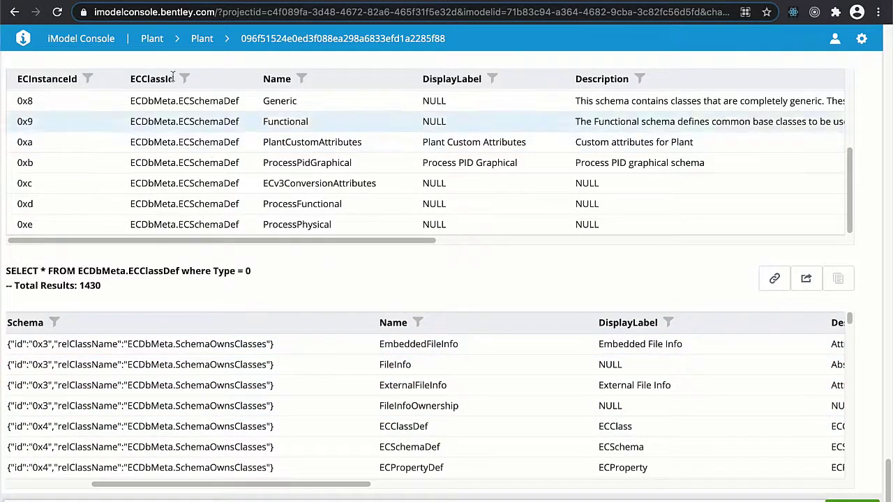
Copy the tutorial's query for all classes in a schema and read through to its BisCore name condition.
click(174, 2)
scroll(231, 303, down, 1)
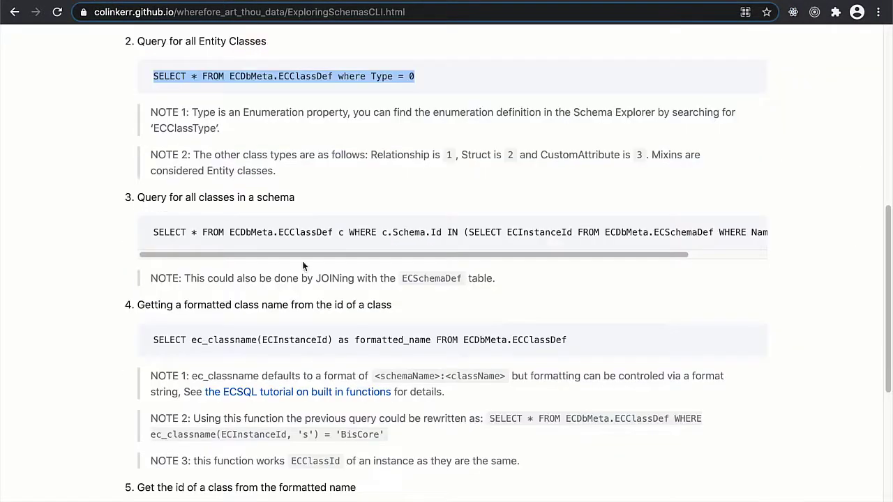
triple_click(292, 232)
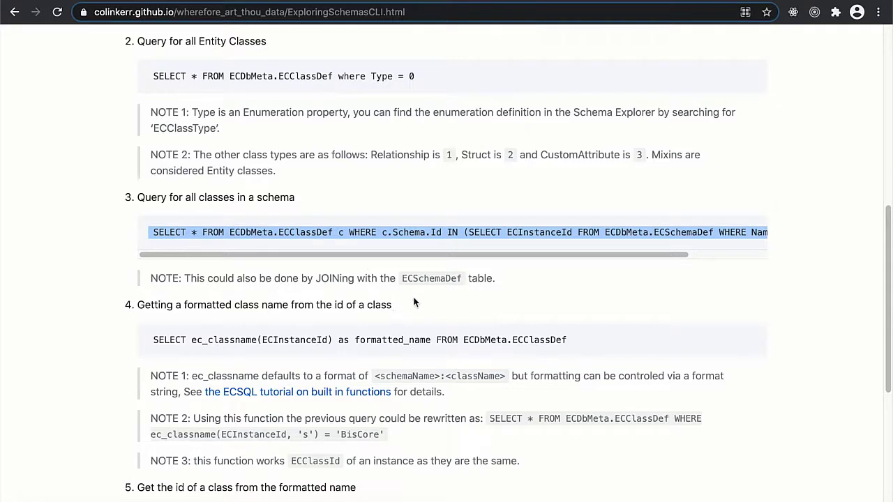
click(591, 308)
drag(423, 253, 514, 255)
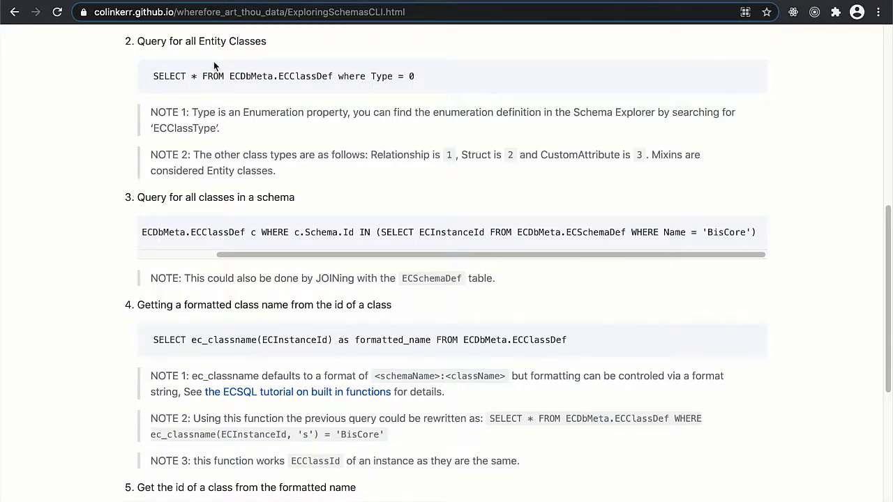
Run the copied ECClassDef query for the BisCore schema in the iModel Console and examine the columns of the listed classes.
click(289, 0)
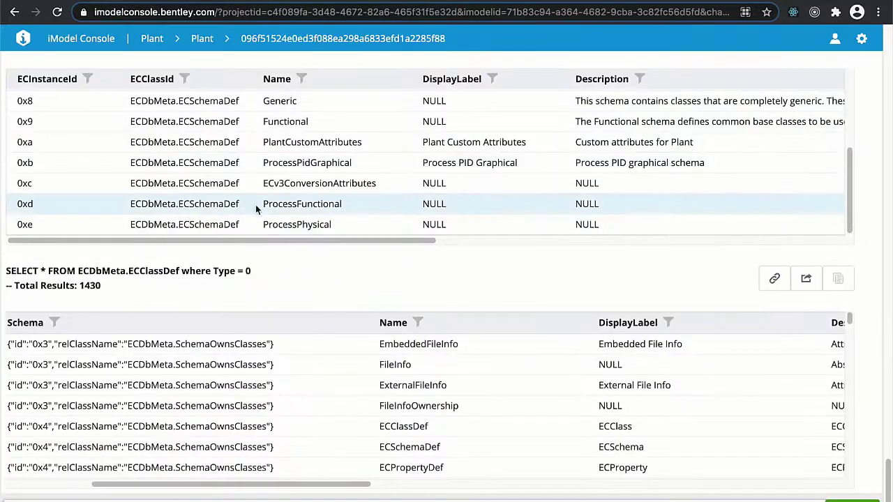
text(SELECT * FROM ECDbMeta.ECClassDef c WHERE c.Schema.Id IN (SELECT ECInstanceId FROM ECDbMeta.ECSchemaDef WHERE Name = 'BisCore'))
key(Return)
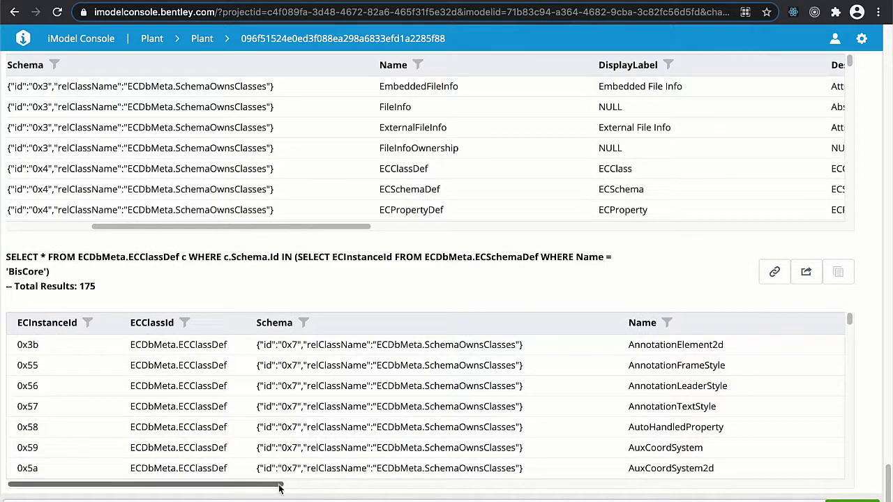
drag(279, 484, 351, 483)
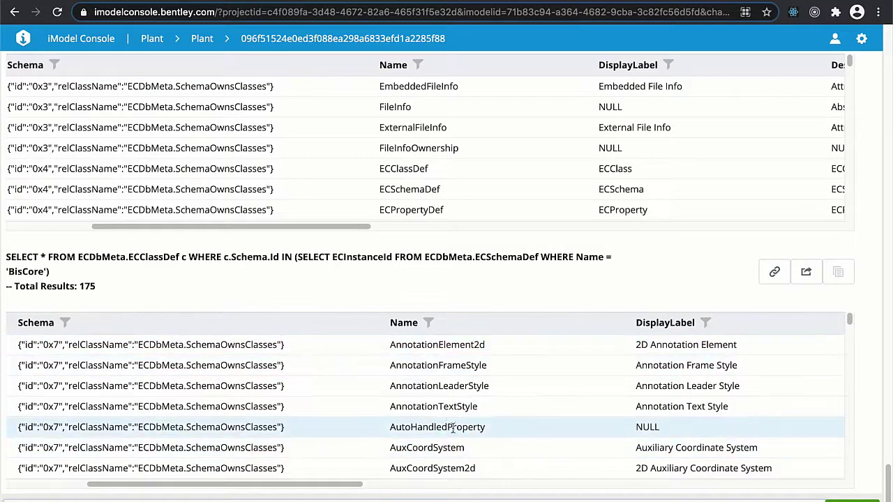
scroll(420, 437, down, 1)
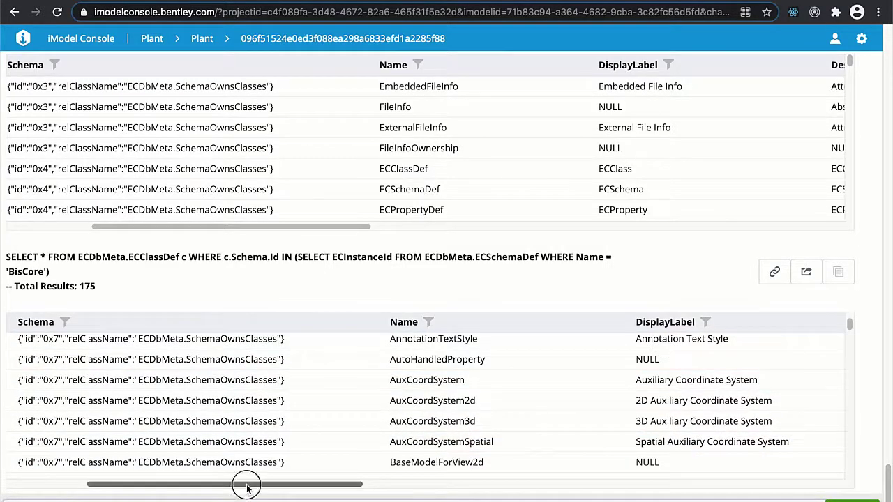
drag(247, 484, 50, 474)
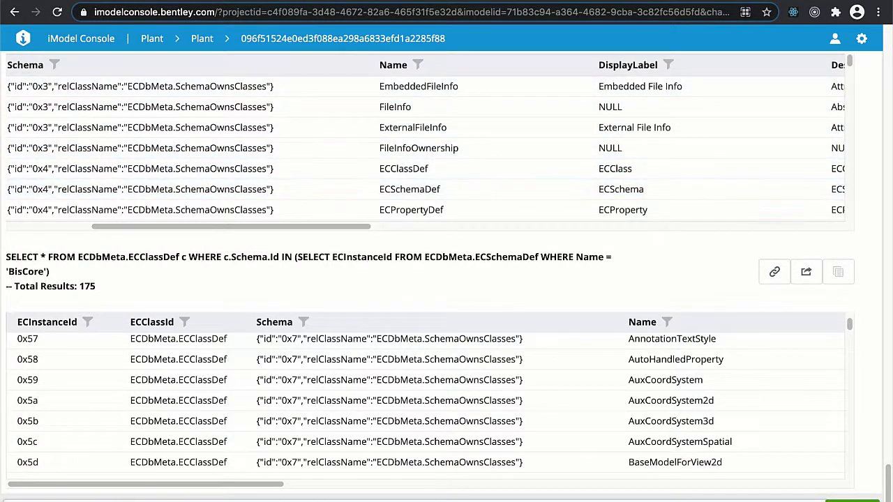
Run the tutorial's ec_classname formatted_name query in the iModel Console, followed by its ECClassDef rewrite with ec_classname(ECInstanceId, 's') = 'BisCore'.
key(ctrl+Tab)
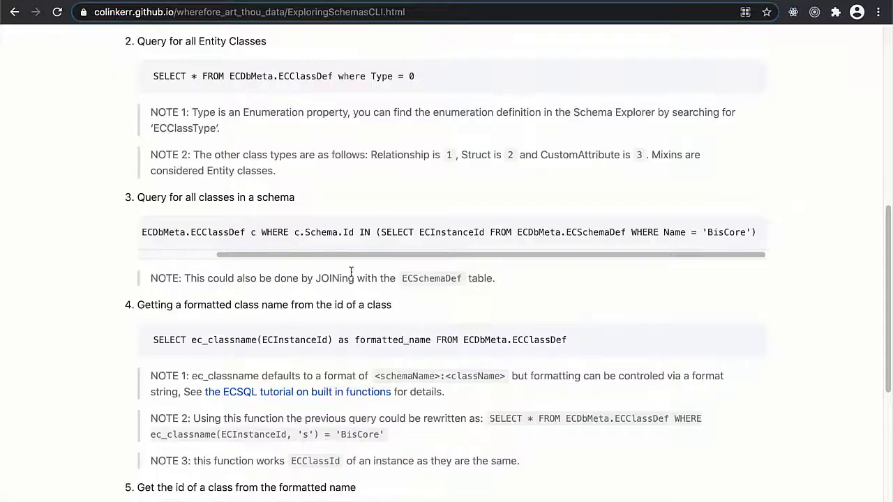
triple_click(488, 339)
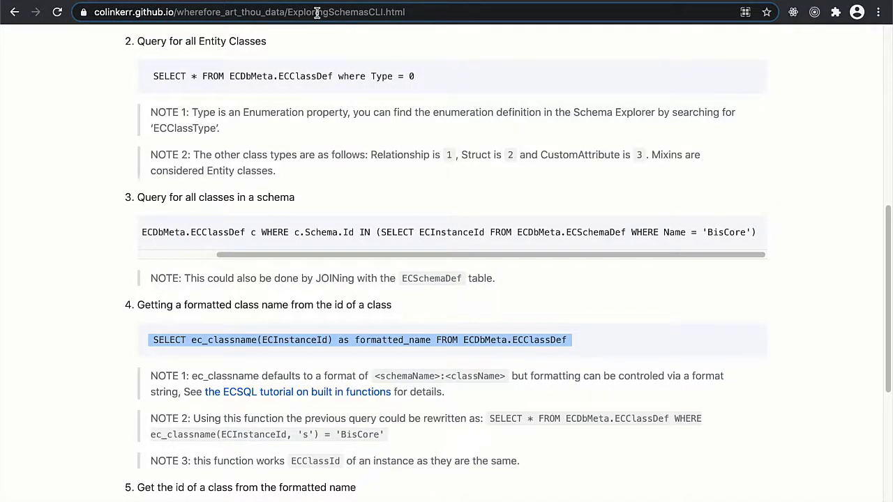
click(390, 1)
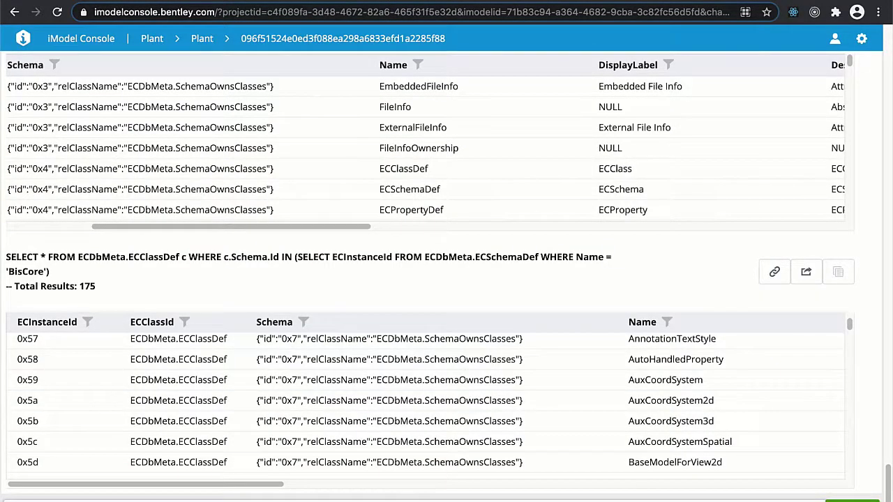
key(Return)
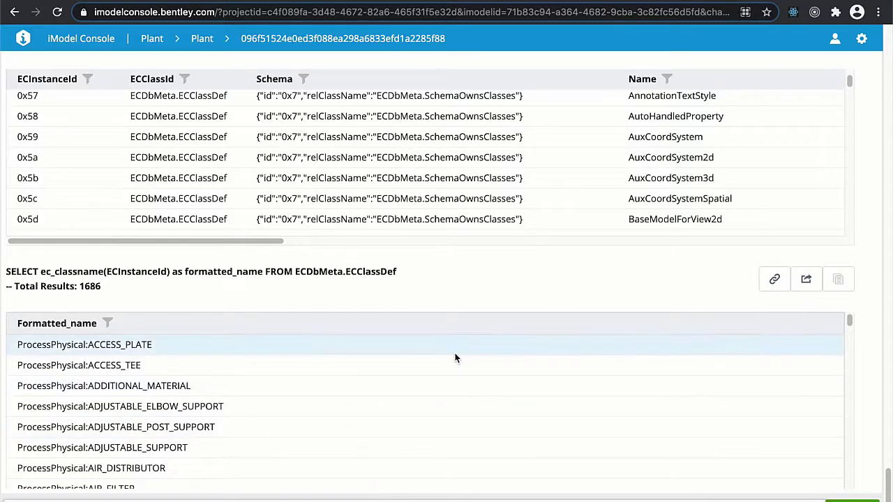
scroll(455, 358, down, 1)
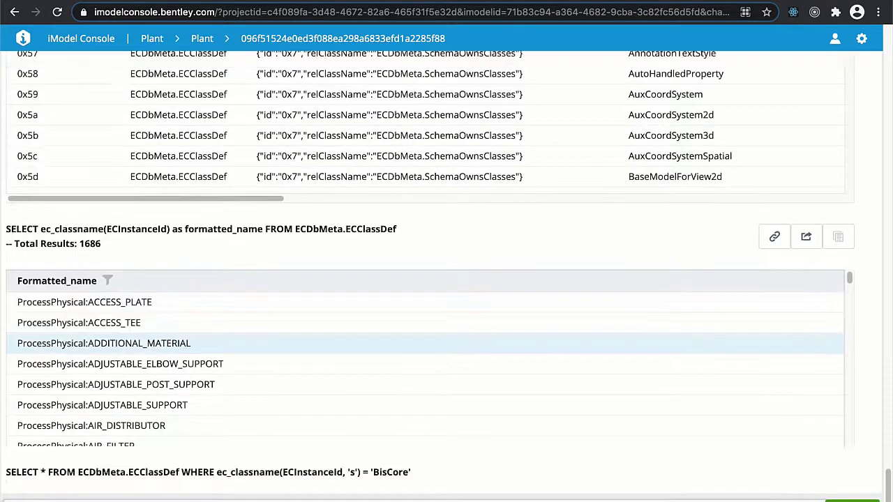
scroll(455, 358, down, 3)
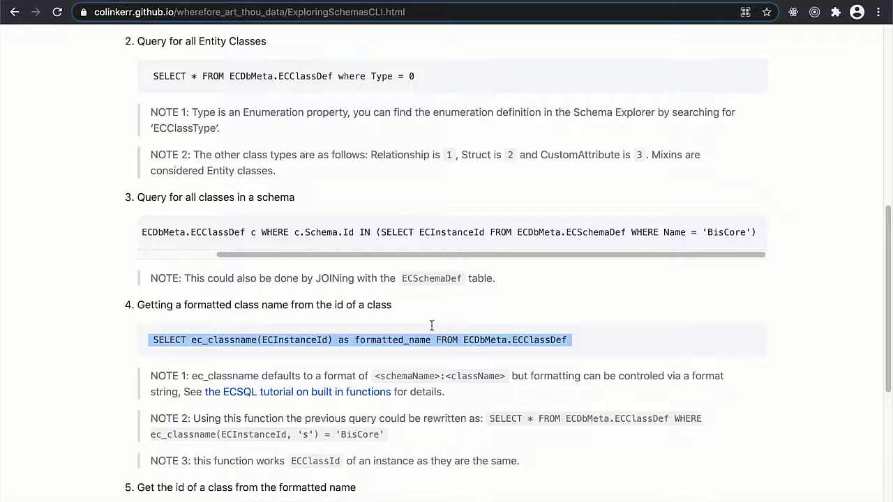
Copy the tutorial's query SELECT * FROM ECDbMeta.ECClassDef WHERE ECInstanceId = ec_classid('bis.element') and run it in the iModel Console.
scroll(516, 395, down, 1)
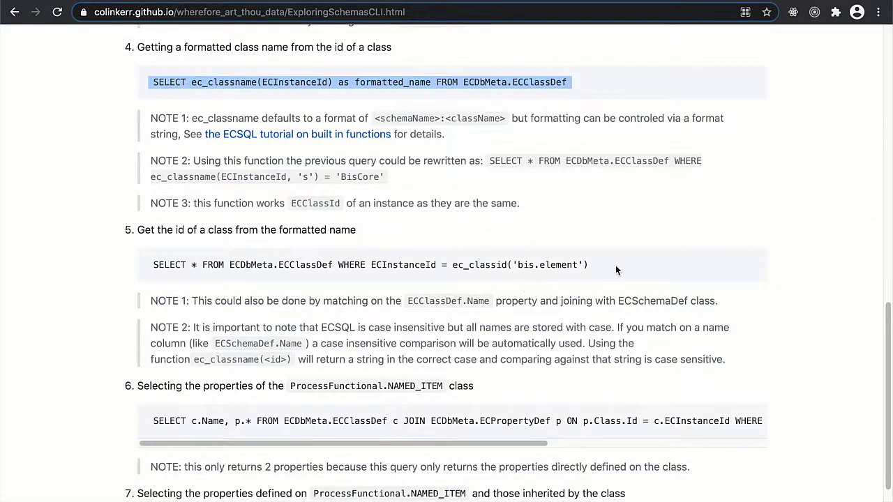
drag(615, 265, 124, 258)
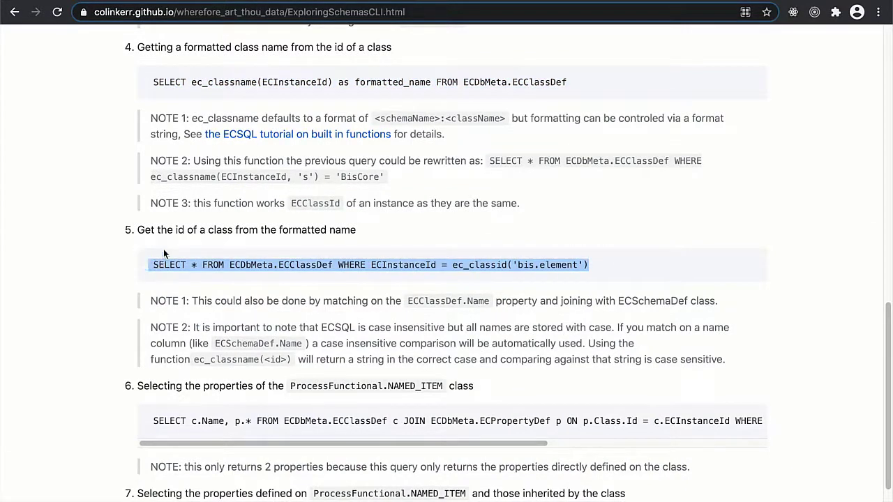
click(395, 0)
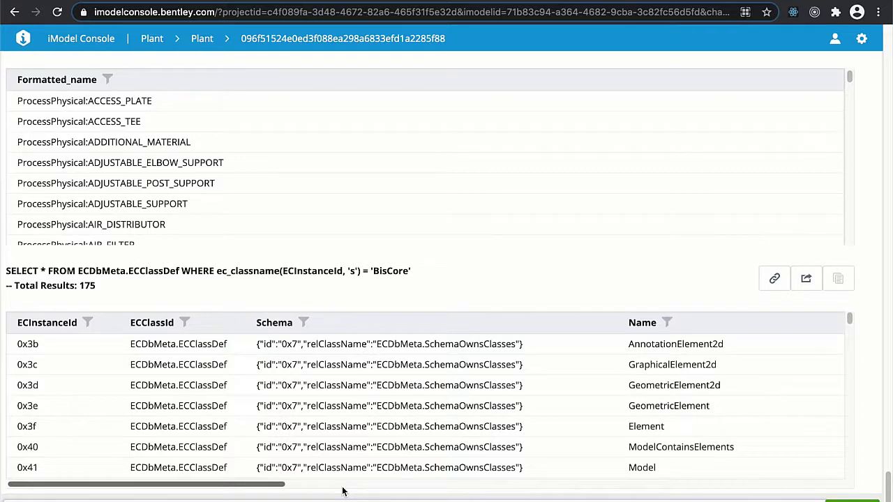
key(Return)
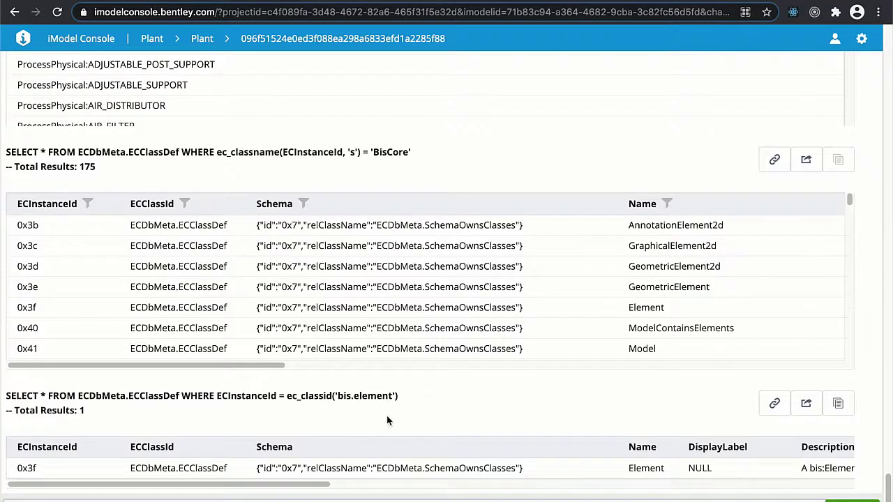
Copy the tutorial's query for the properties of the ProcessFunctional.NAMED_ITEM class and run it in the iModel Console.
click(92, 1)
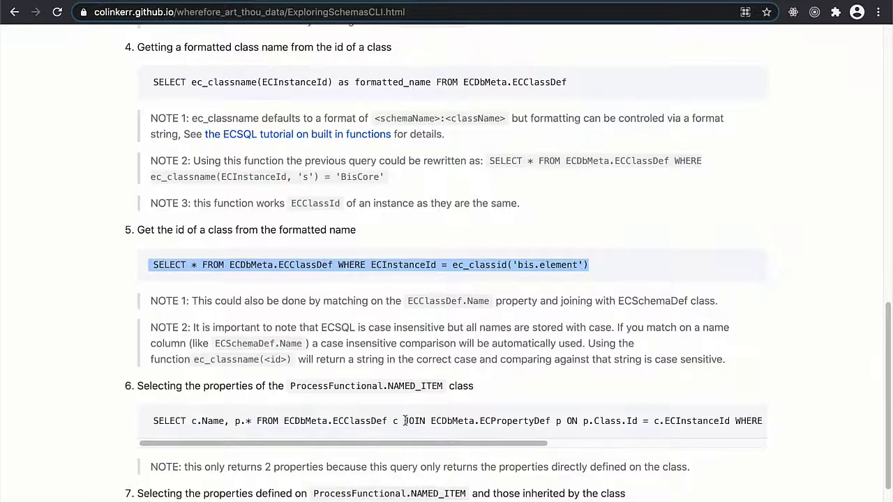
scroll(328, 326, down, 3)
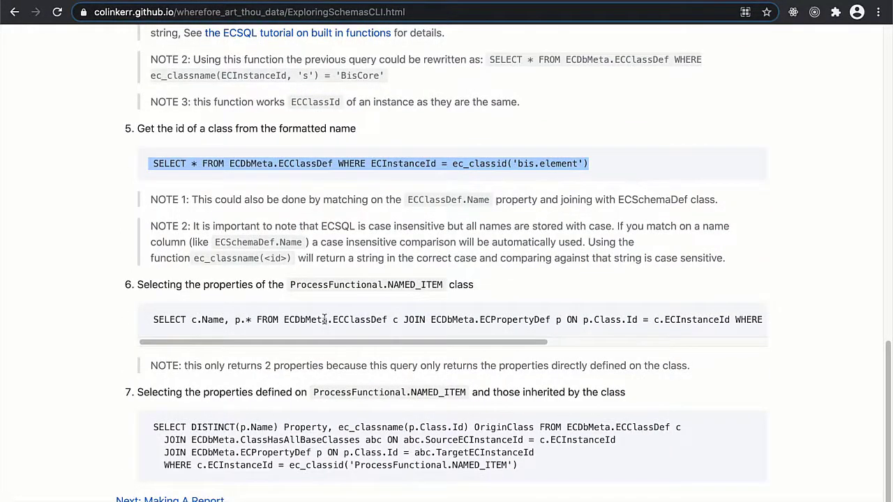
triple_click(325, 319)
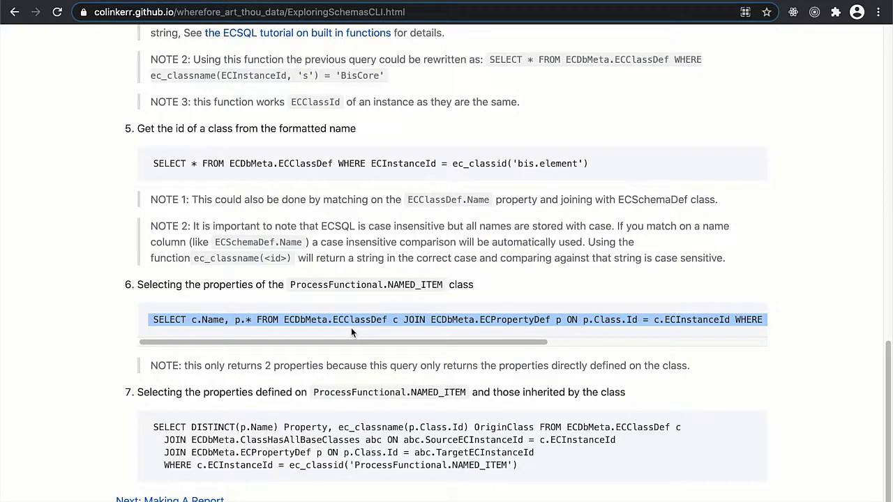
click(401, 1)
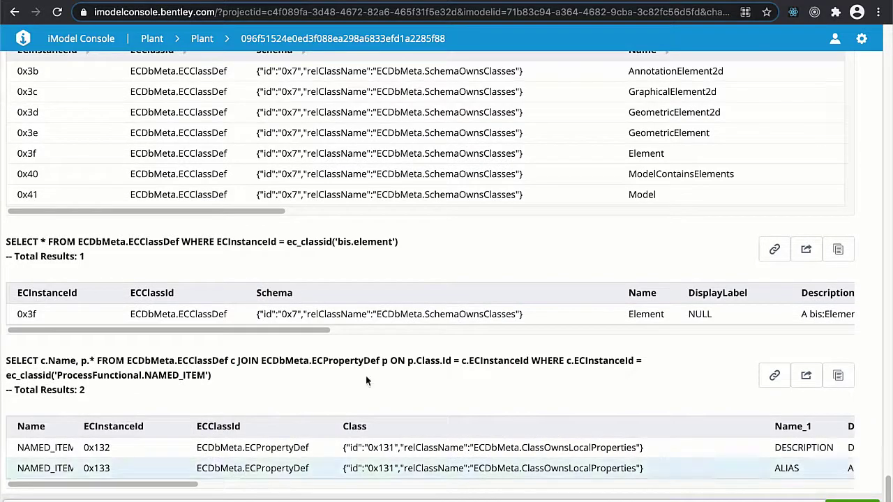
Search the Schema Explorer for "named" and view the NAMED_ITEM class of the pfunc schema.
click(491, 0)
click(35, 63)
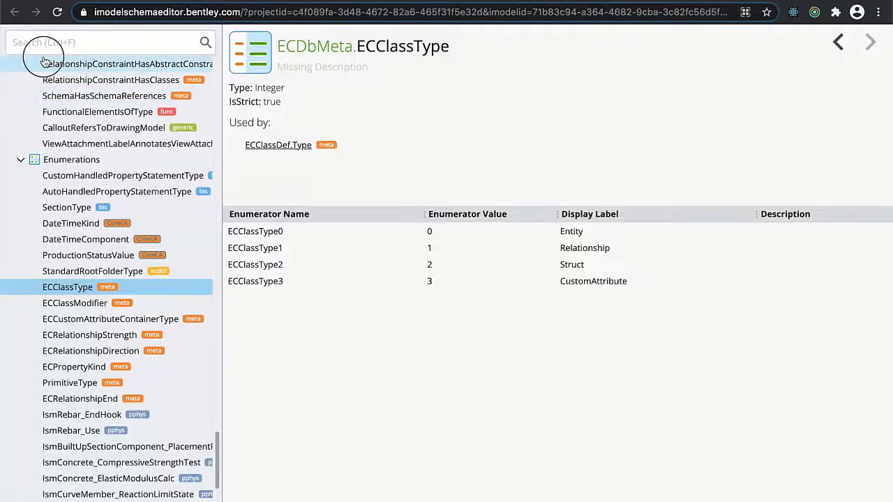
click(40, 38)
text(named)
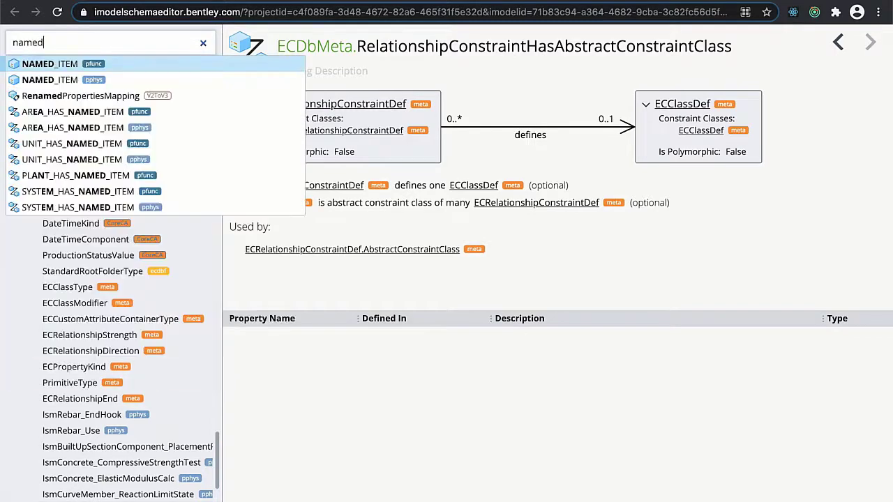
key(Return)
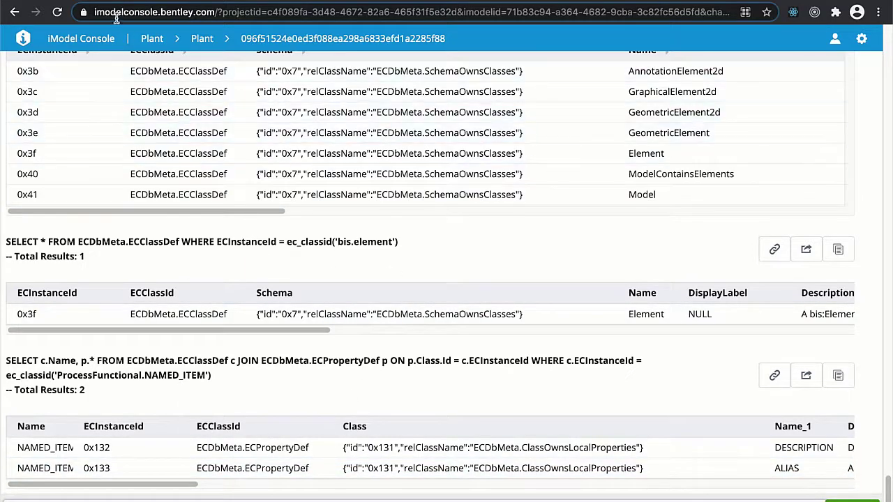
Run the tutorial's query for NAMED_ITEM's own and inherited properties in the iModel Console, and examine the Property and OriginClass columns.
key(alt+Tab)
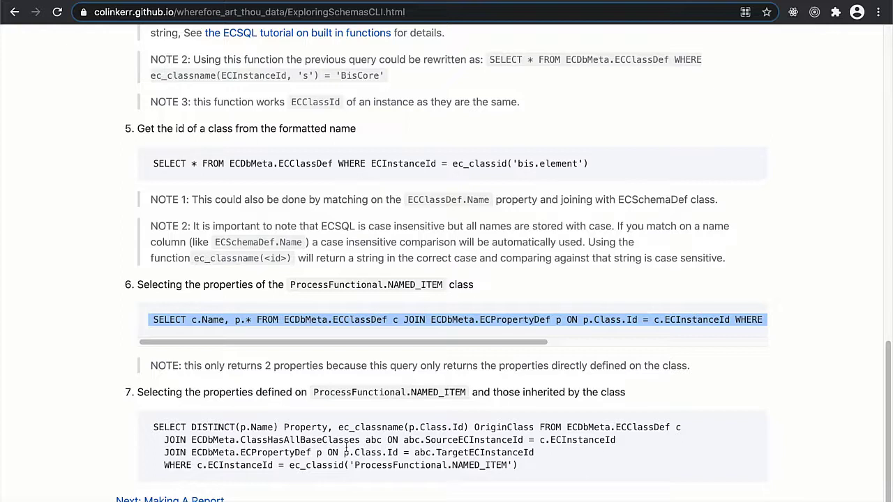
drag(525, 469, 147, 428)
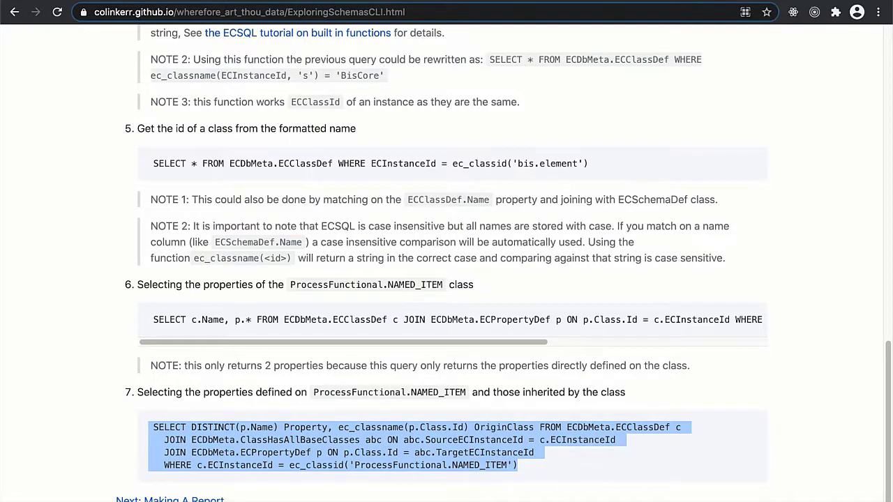
key(ctrl+Tab)
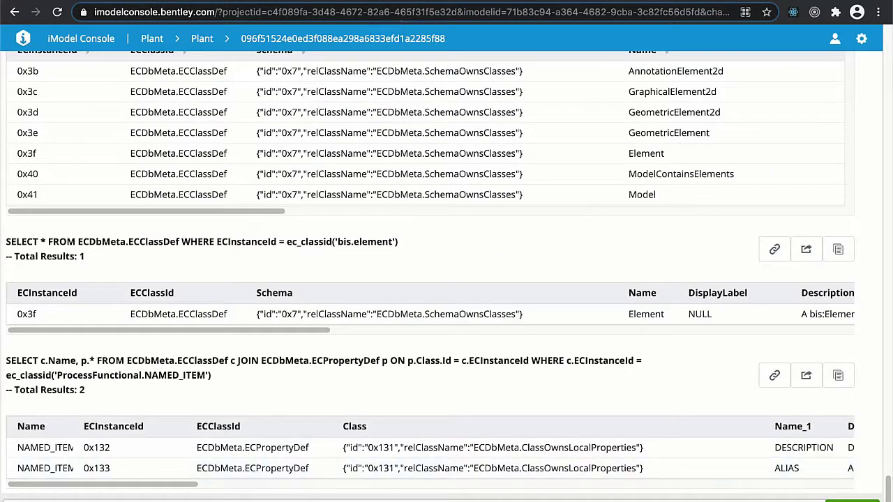
key(Return)
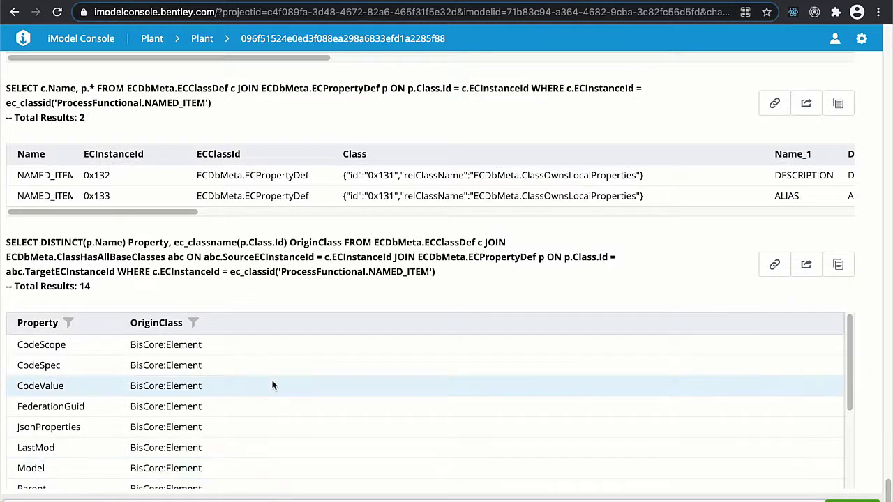
scroll(334, 370, down, 3)
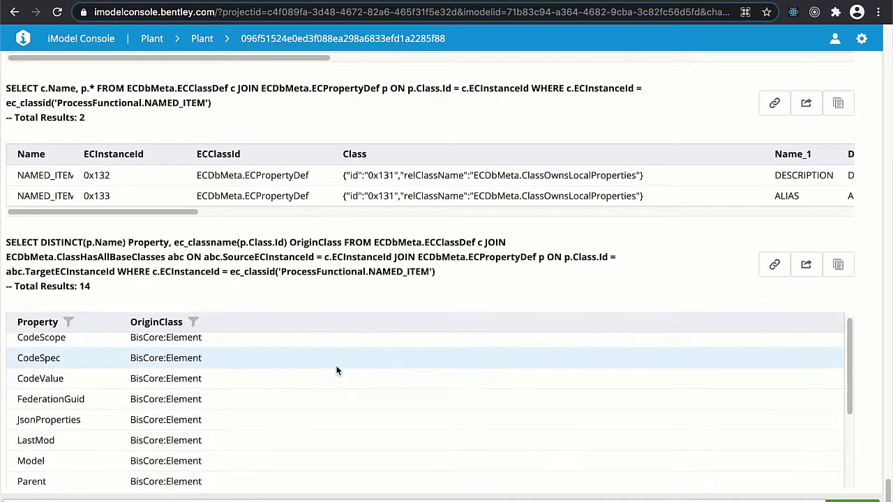
scroll(335, 370, down, 3)
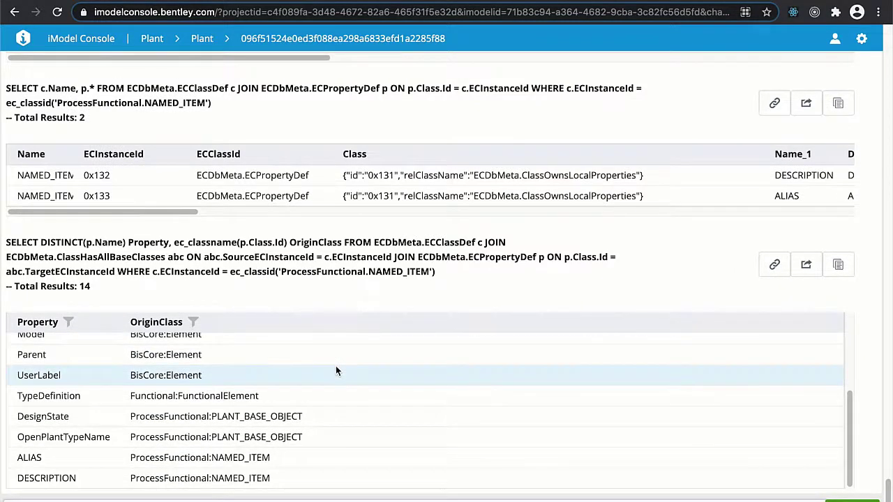
scroll(328, 392, up, 5)
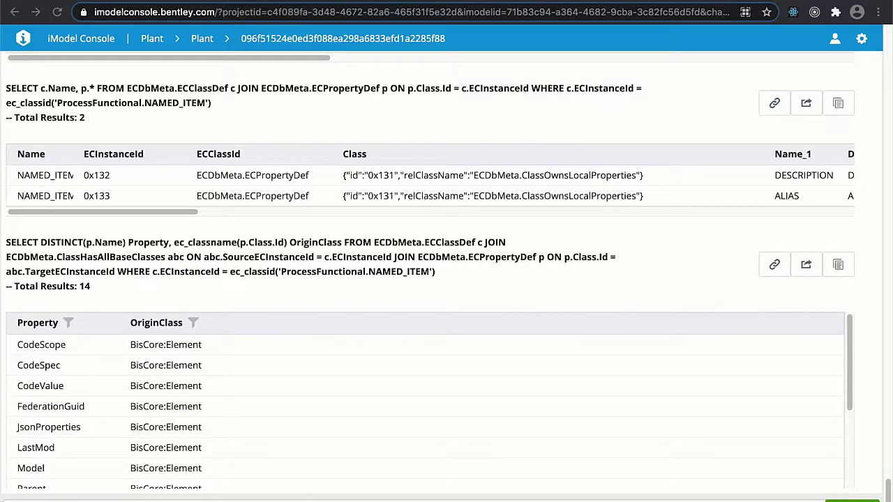
Open the tutorial's Making a Report section and read its iModel Reporter setup instructions.
key(super+grave)
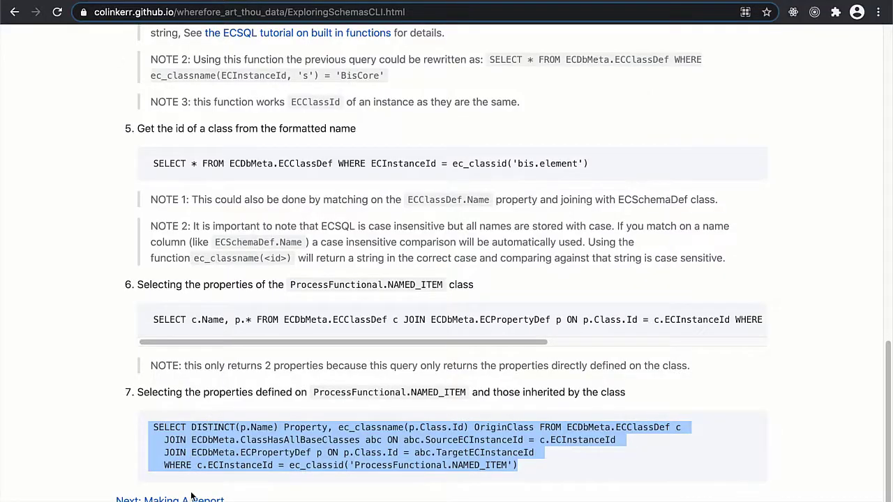
click(169, 500)
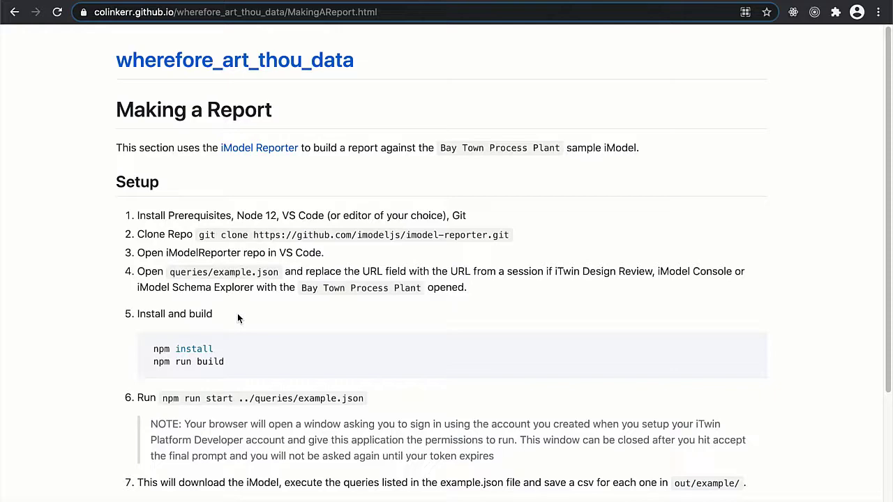
scroll(279, 335, down, 1)
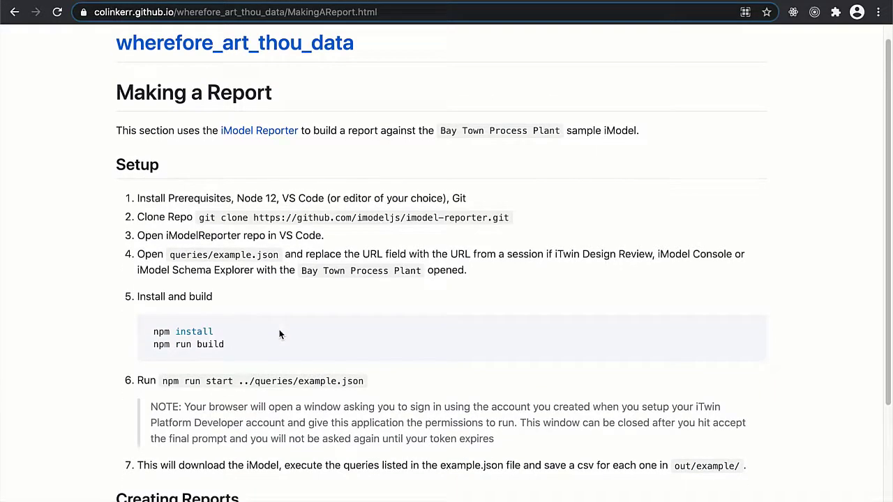
scroll(279, 335, down, 3)
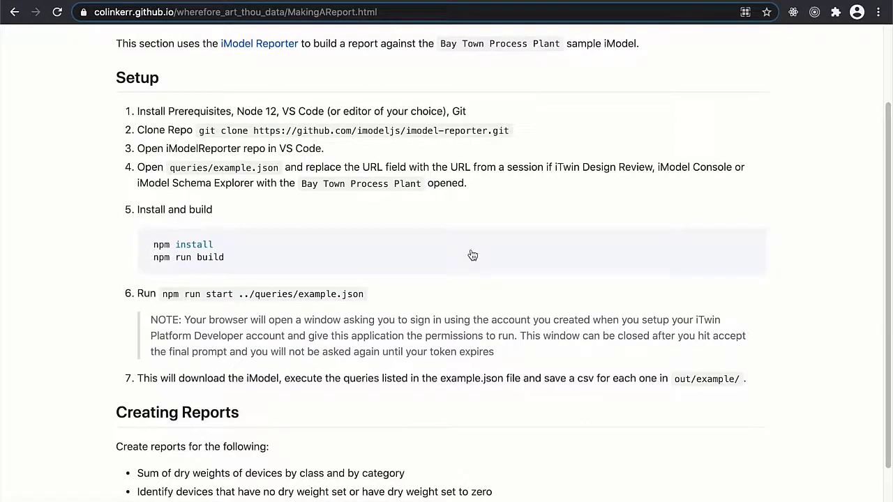
Switch to VS Code and examine the URL and queries in queries/example.json, as well as the sign-in code in Main.ts.
key(super+Tab)
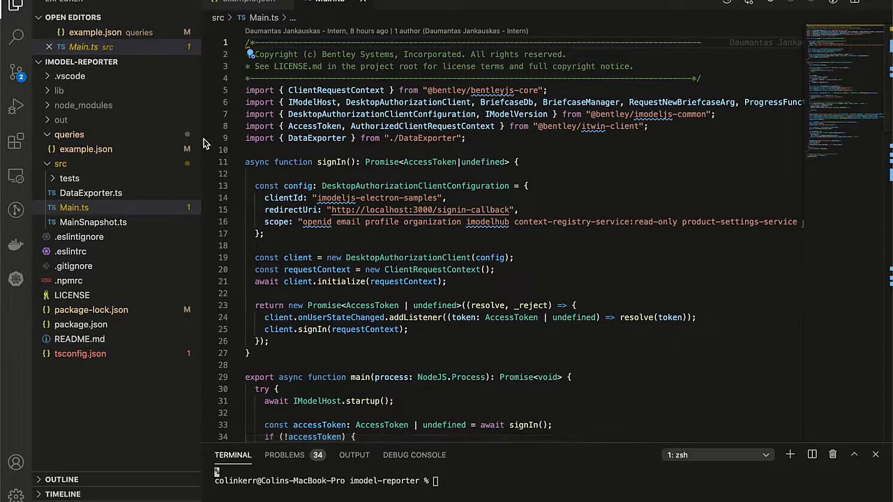
click(98, 148)
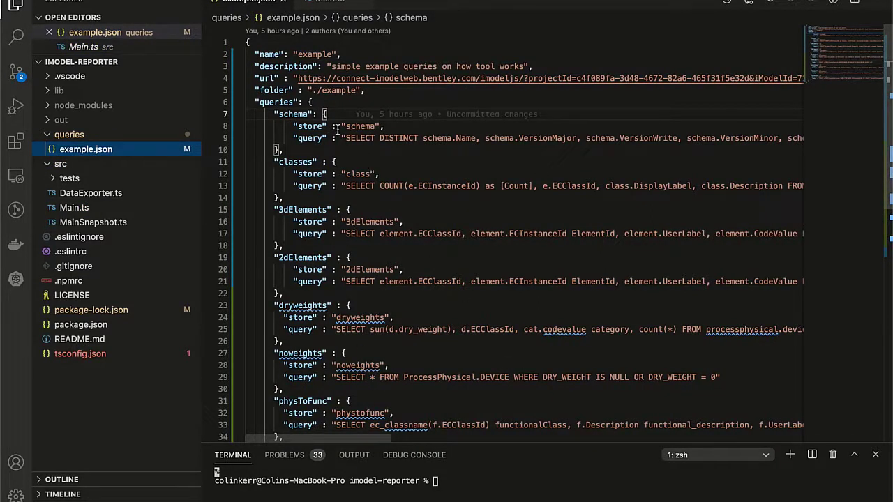
mouse_move(501, 97)
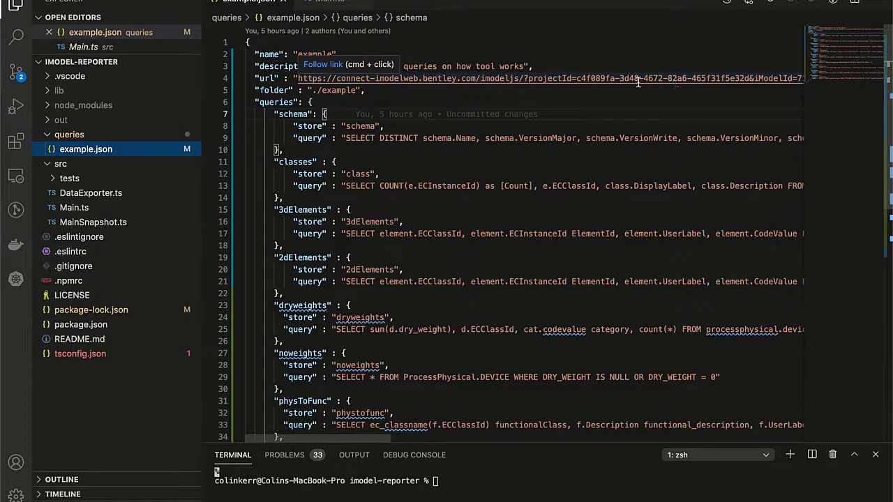
drag(366, 437, 288, 438)
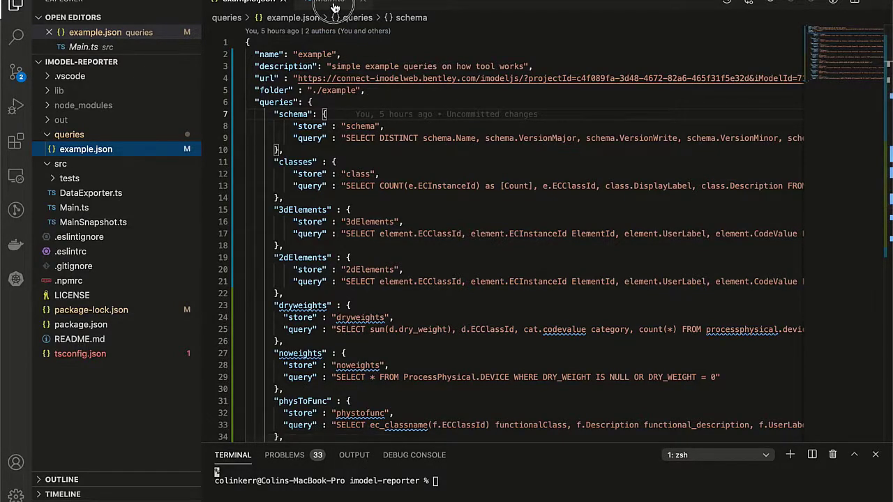
click(335, 7)
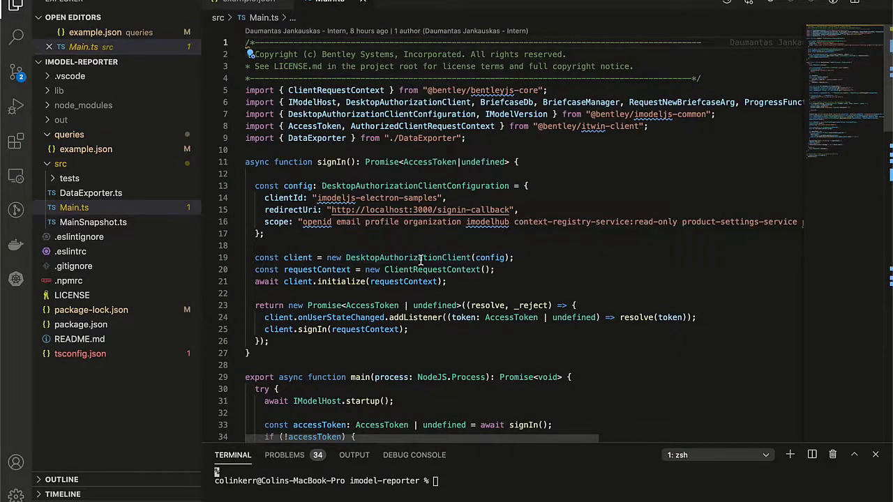
Return to the tutorial in the browser and read the remaining setup instructions and the Creating Reports exercises.
key(super+Tab)
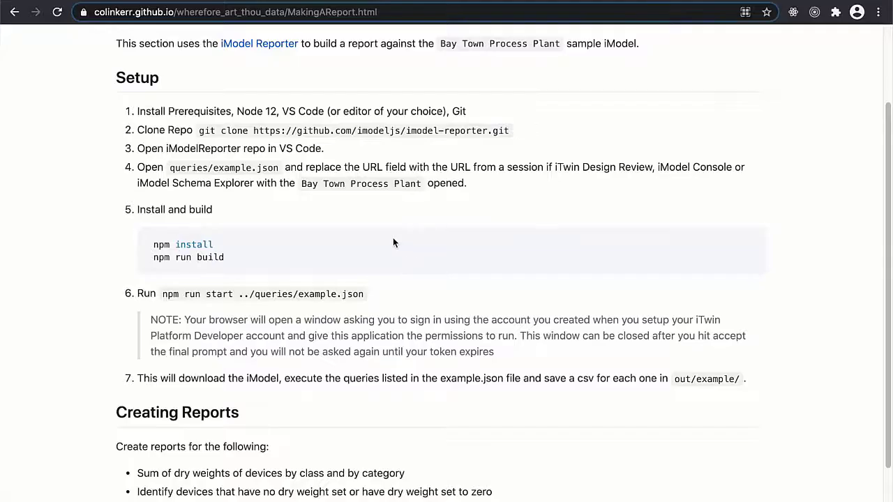
scroll(393, 289, down, 2)
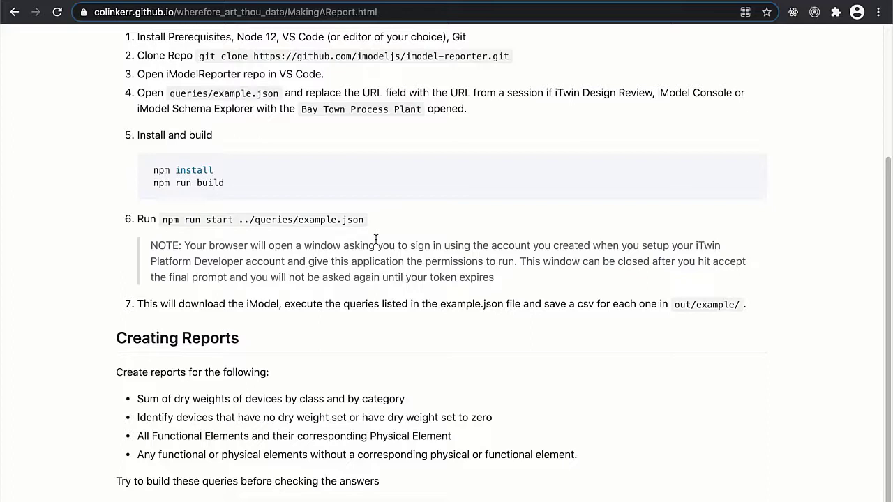
Open the tutorial's Report Queries page and read the queries for dry weights, missing weights, and functional elements with their physical elements.
scroll(338, 245, down, 1)
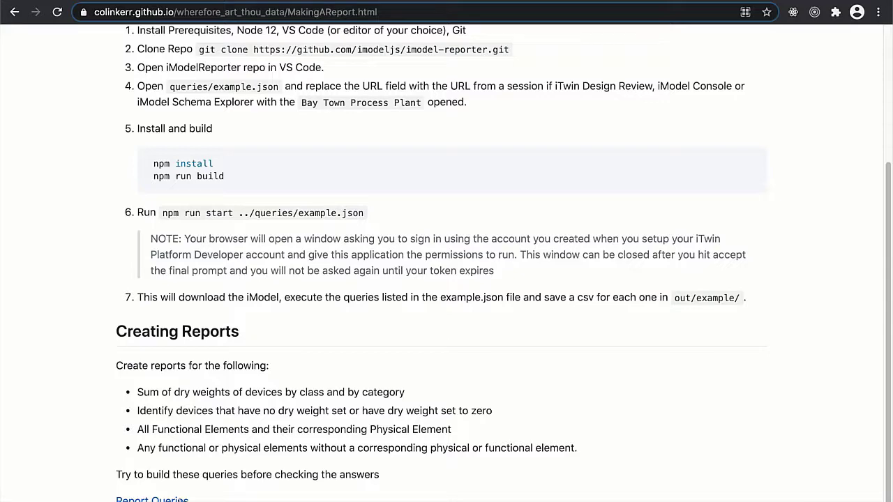
click(181, 499)
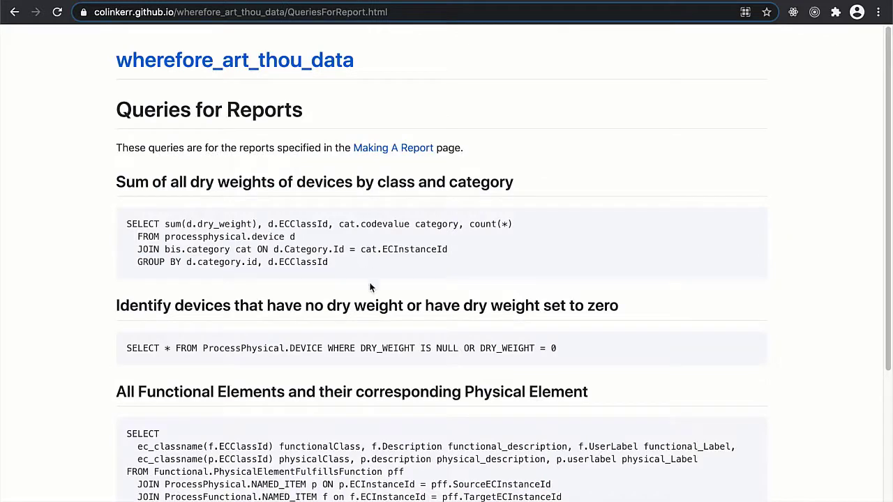
scroll(659, 305, down, 2)
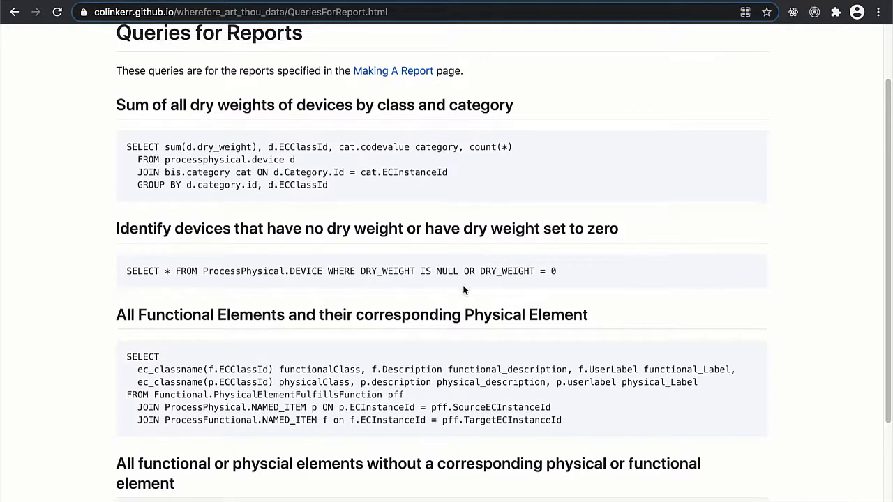
scroll(462, 288, down, 2)
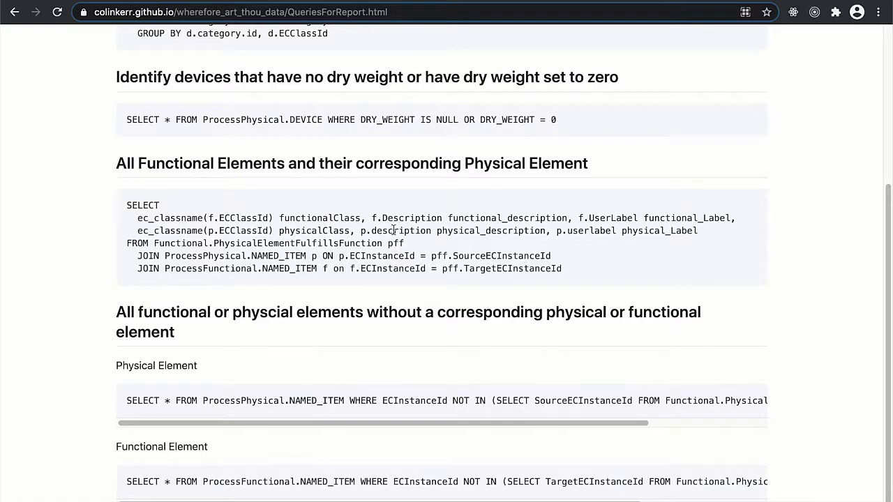
Run the tutorial's query for all functional elements and their corresponding physical elements in the iModel Console, and examine the returned rows.
drag(576, 276, 119, 211)
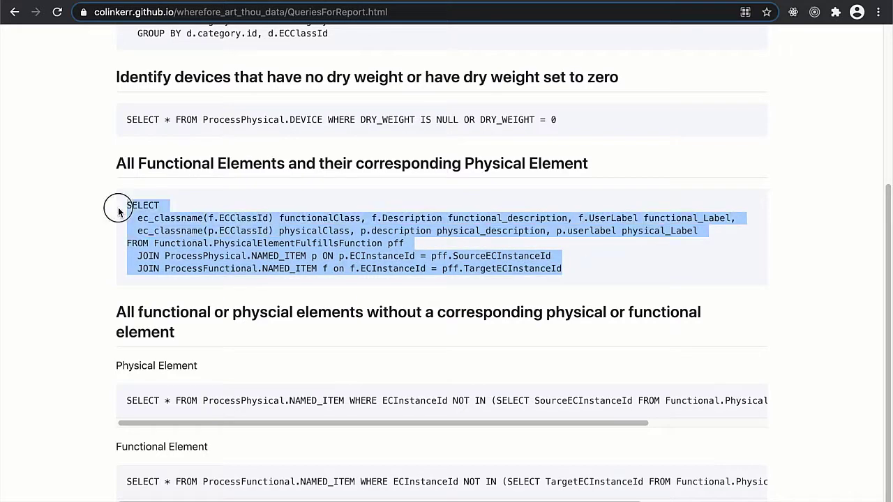
click(404, 2)
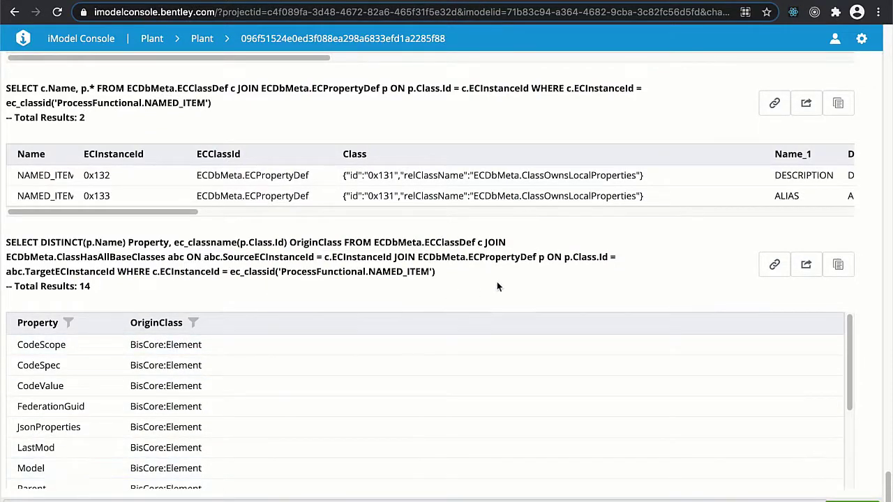
scroll(508, 264, down, 4)
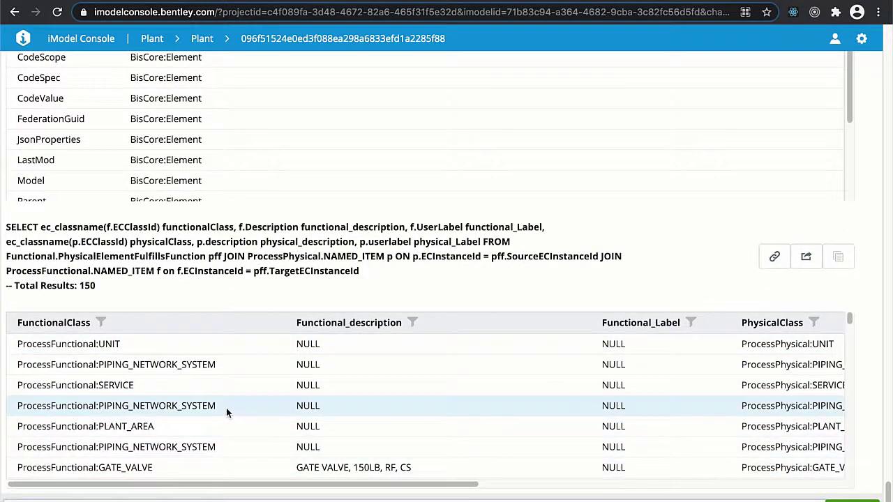
mouse_move(307, 486)
mouse_down()
mouse_move(592, 483)
mouse_move(293, 483)
mouse_up()
scroll(262, 442, down, 1)
scroll(261, 442, down, 3)
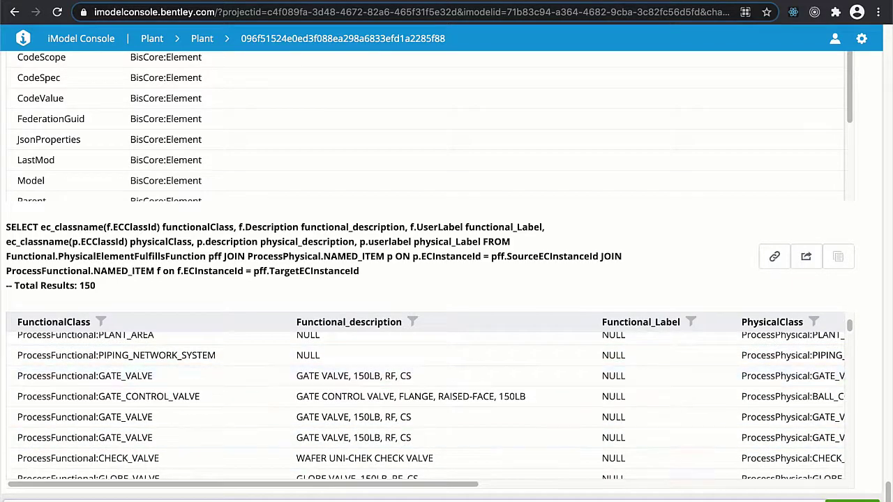
drag(380, 484, 320, 484)
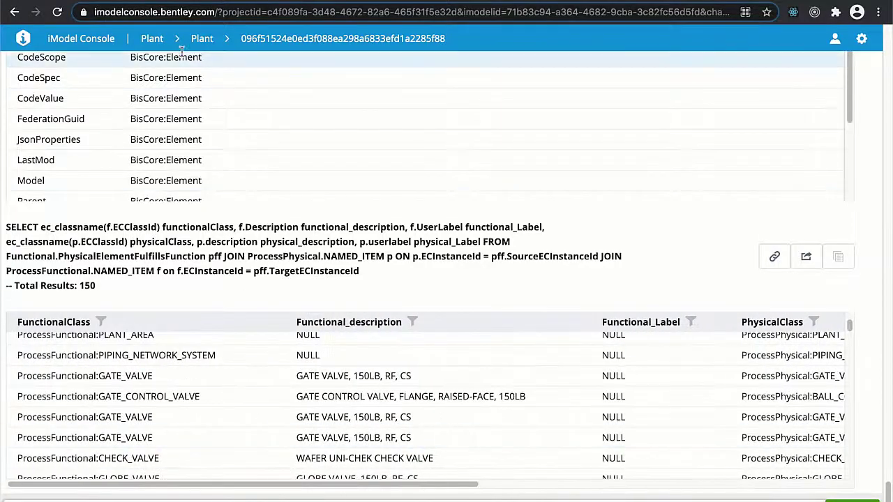
Return to the Queries for Reports page and read the full query for physical elements without a corresponding functional element.
click(117, 1)
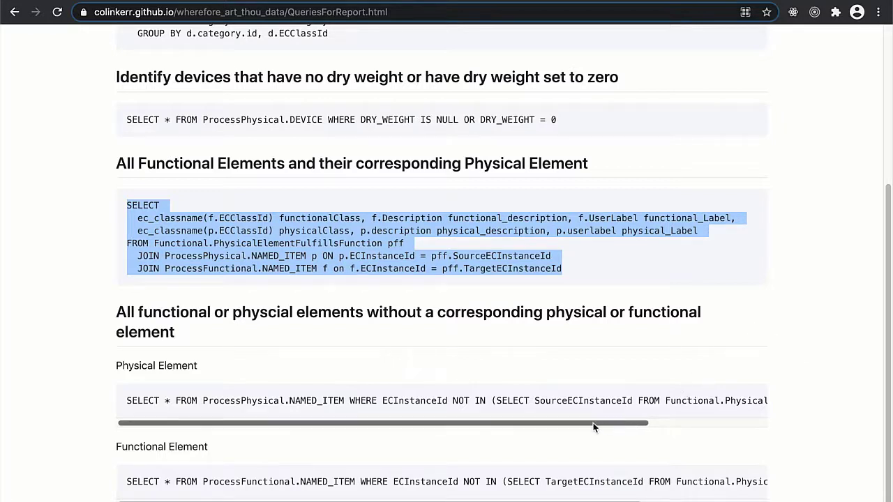
drag(593, 423, 754, 417)
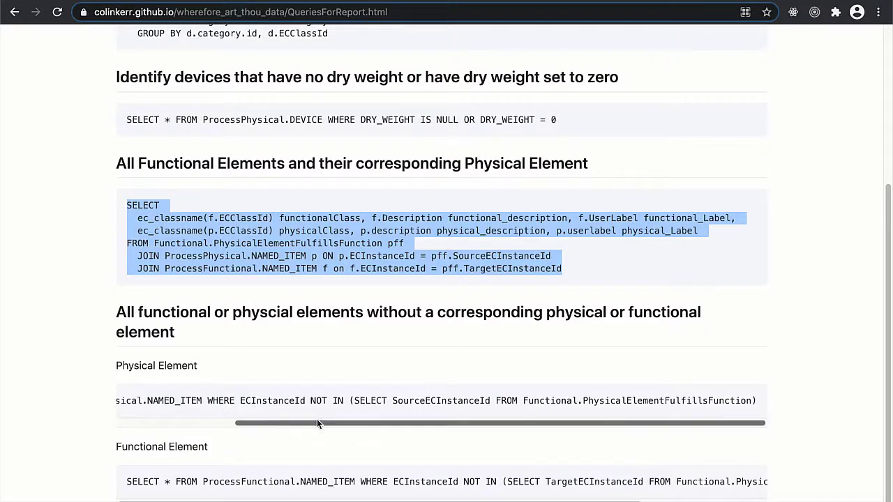
drag(318, 421, 132, 454)
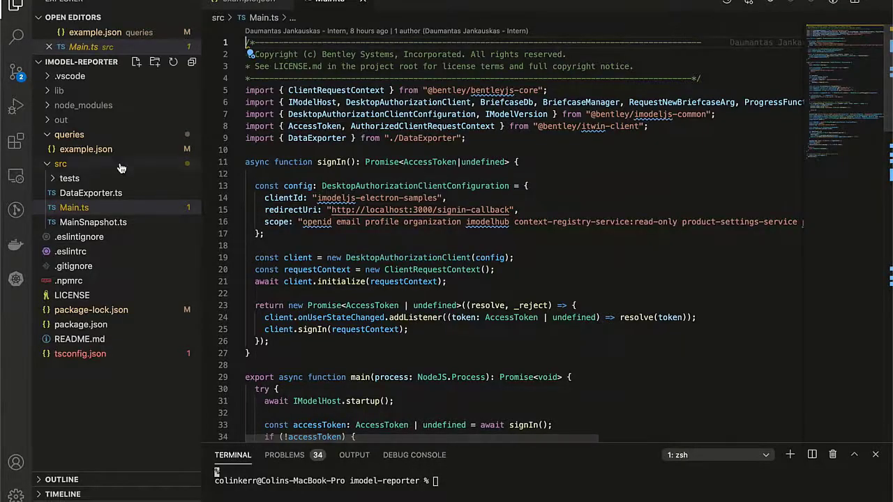
Switch to VS Code and examine the report queries from dryweights to funcNoPhys in queries/example.json.
click(120, 154)
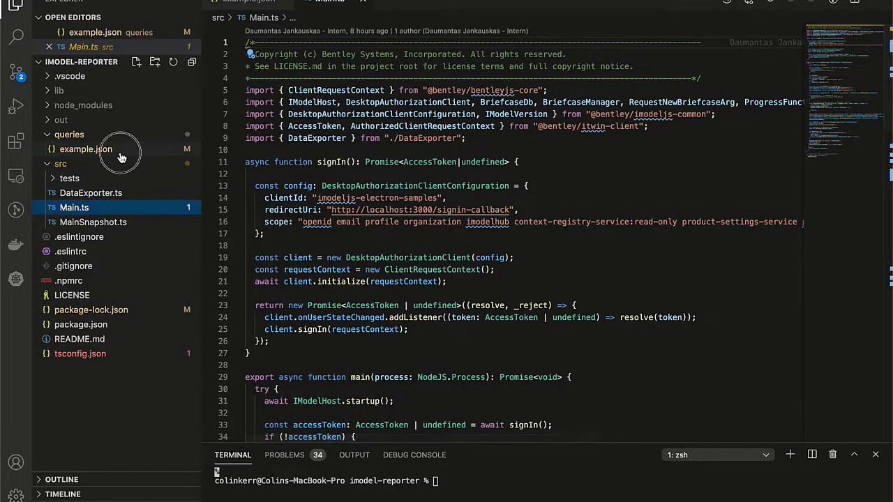
scroll(470, 277, down, 3)
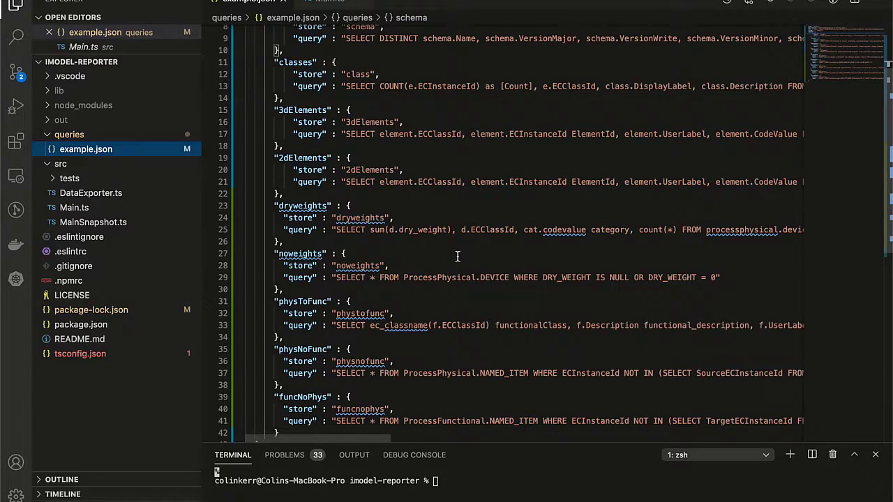
scroll(457, 256, down, 3)
scroll(455, 245, up, 5)
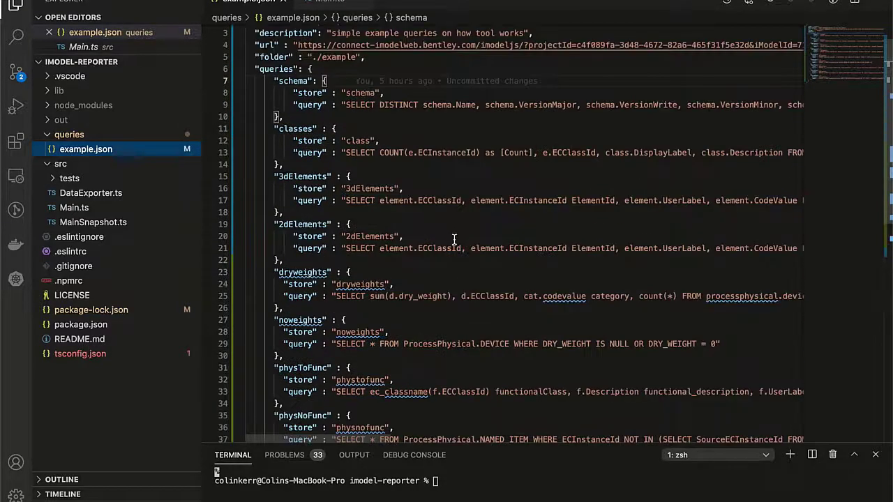
Run npm run start ../queries/example.json in the terminal to generate the CSV reports.
click(488, 491)
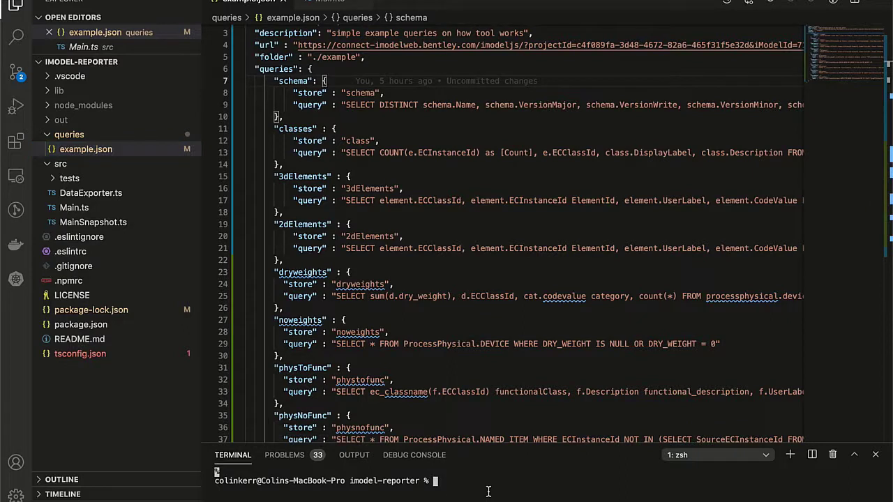
text(npm run stat)
key(BackSpace)
text(rt ../que)
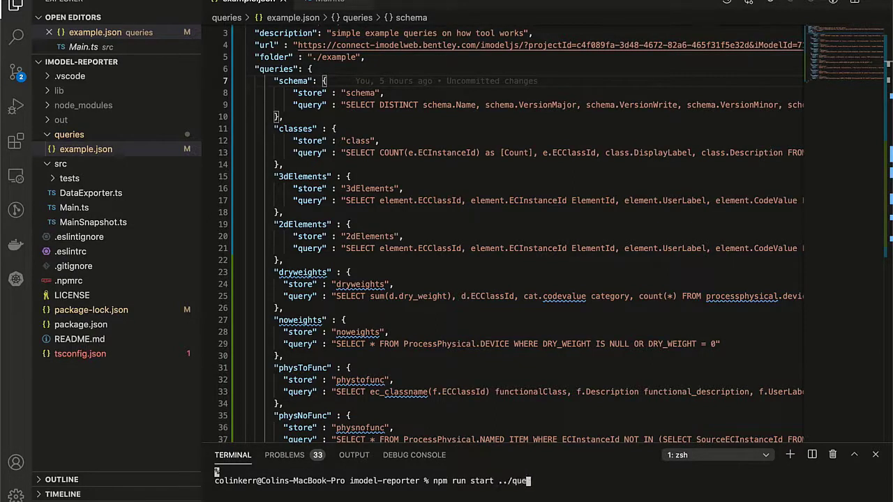
text(ries/example.json)
key(Return)
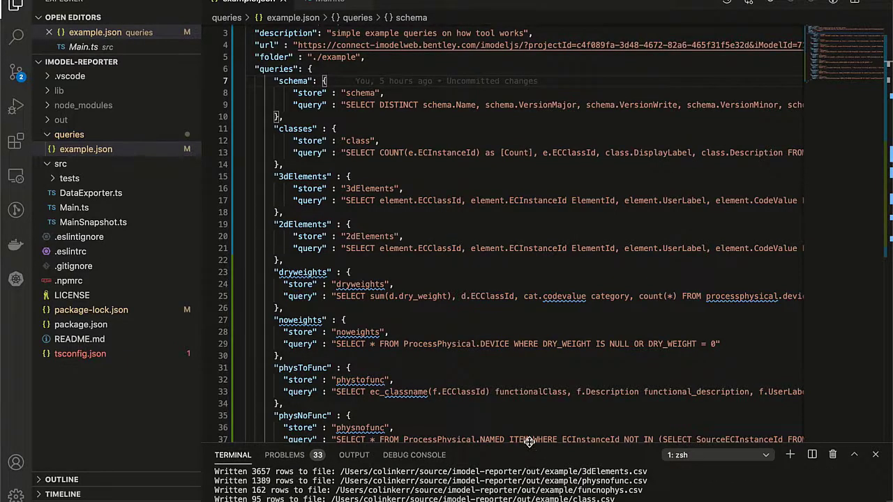
Examine the terminal's export output and the generated files in out/example, including the PIPE row on line 21 of dryweights.csv.
drag(529, 445, 520, 373)
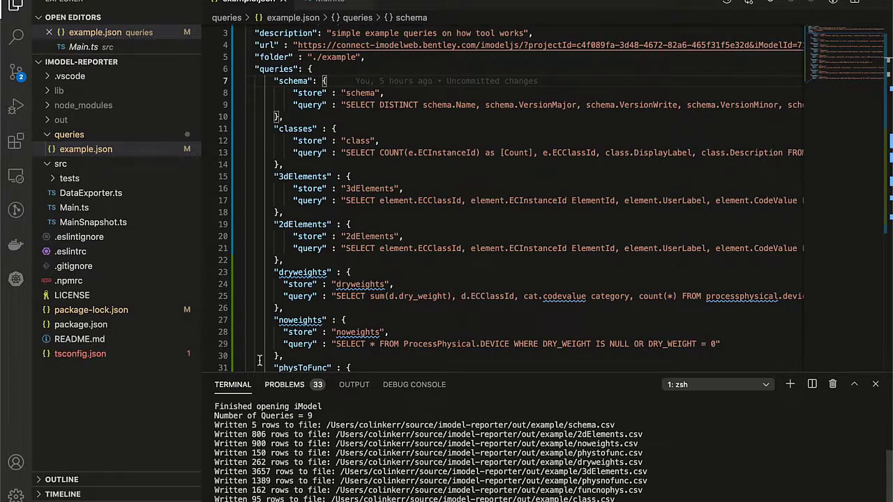
click(56, 122)
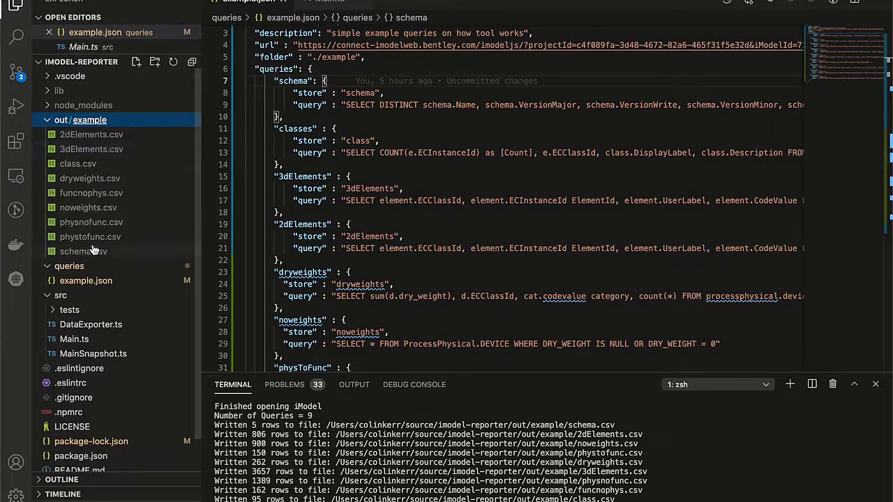
click(96, 183)
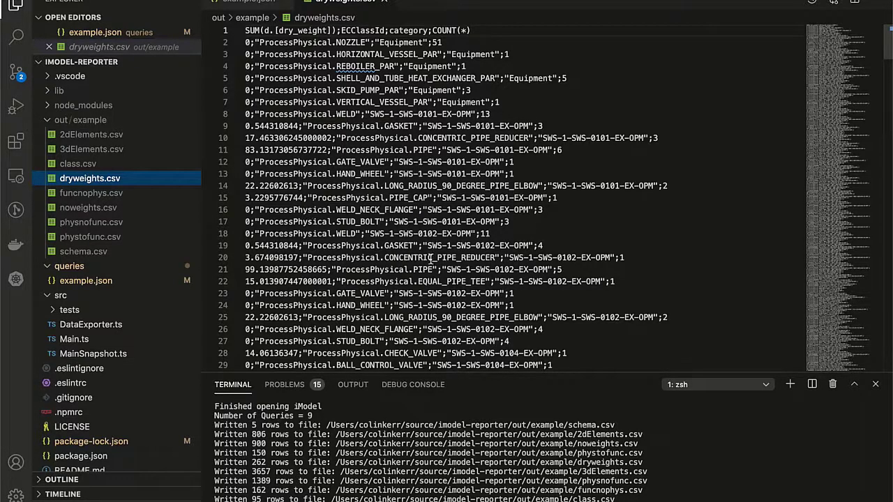
drag(563, 272, 221, 271)
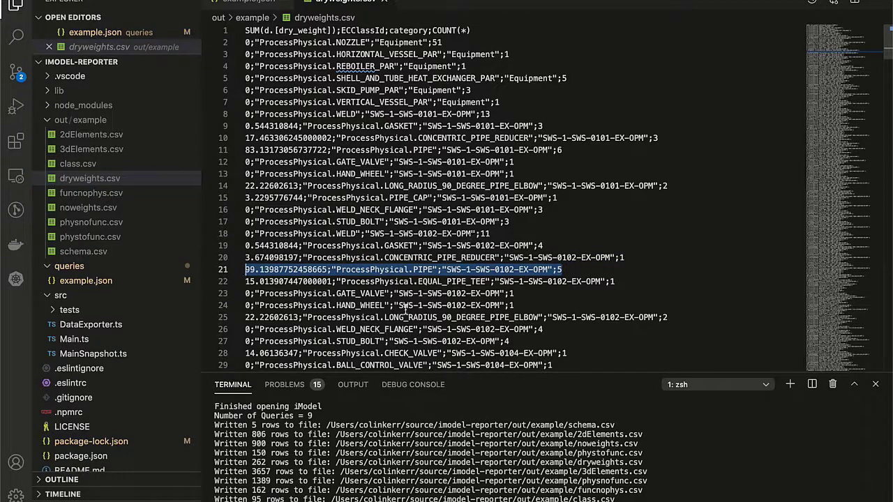
Open src/Main.ts with the terminal hidden and examine the signIn function.
click(103, 341)
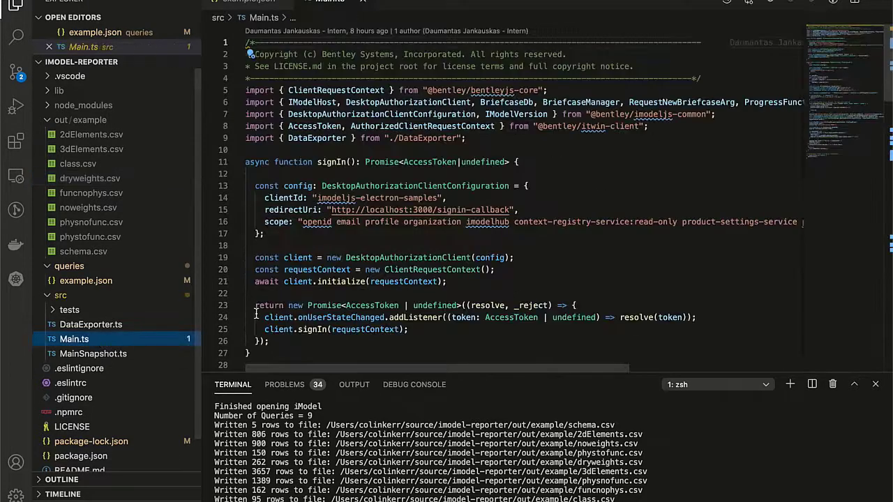
drag(390, 377, 390, 501)
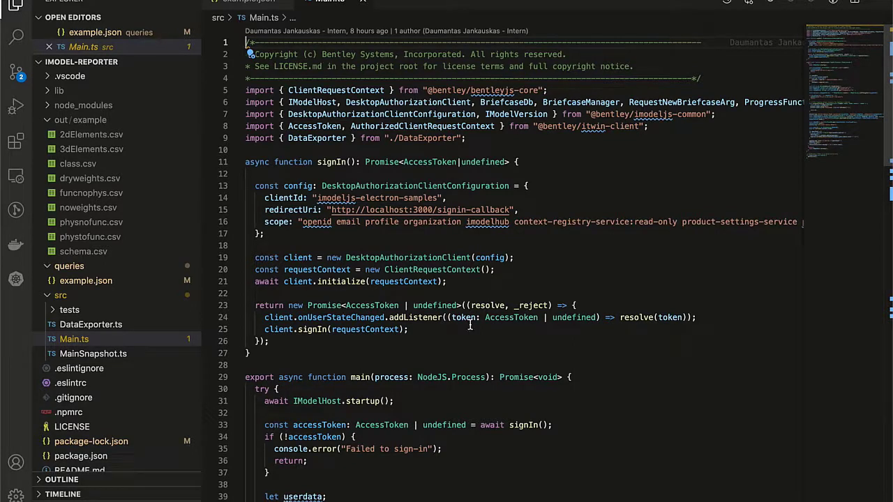
scroll(581, 355, down, 2)
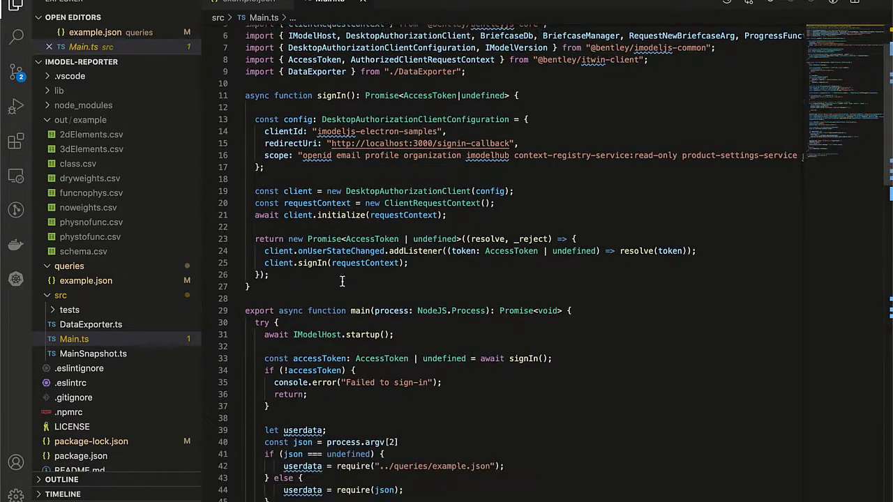
drag(251, 287, 265, 251)
drag(258, 220, 199, 85)
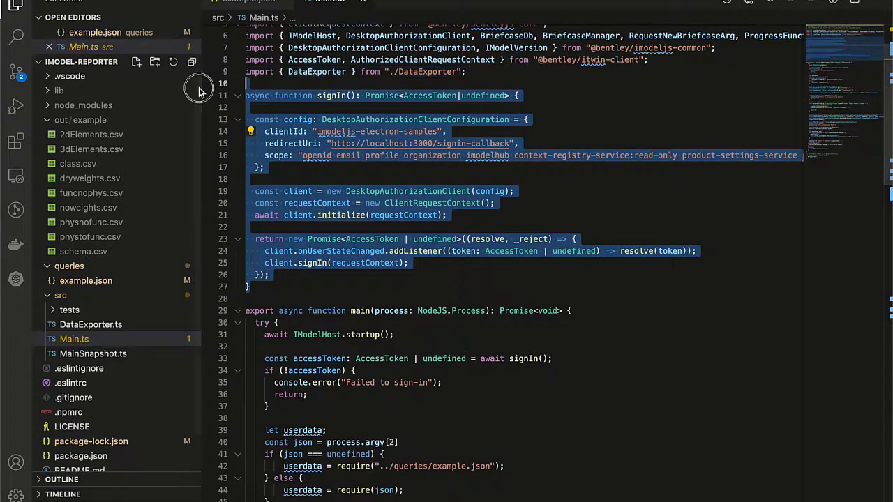
click(630, 322)
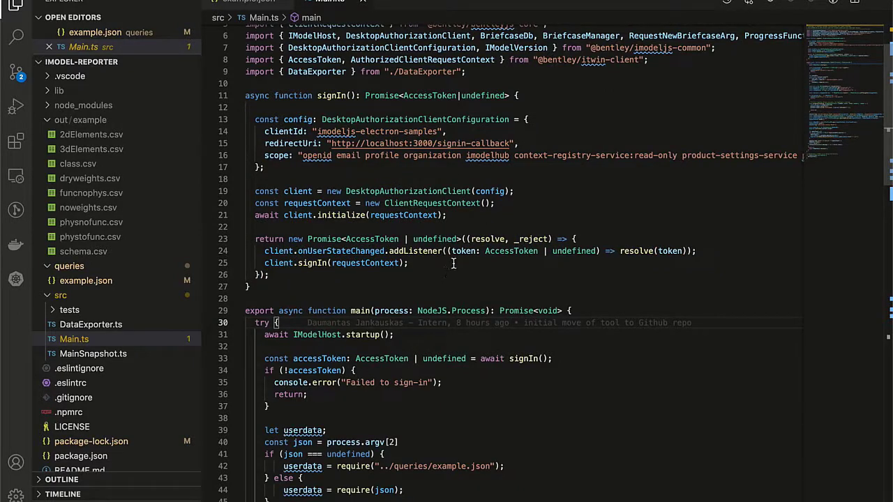
Examine the main function's access token check and the code that reads the query file and parses the project, iModel and changeset IDs.
scroll(453, 264, down, 2)
scroll(356, 167, down, 7)
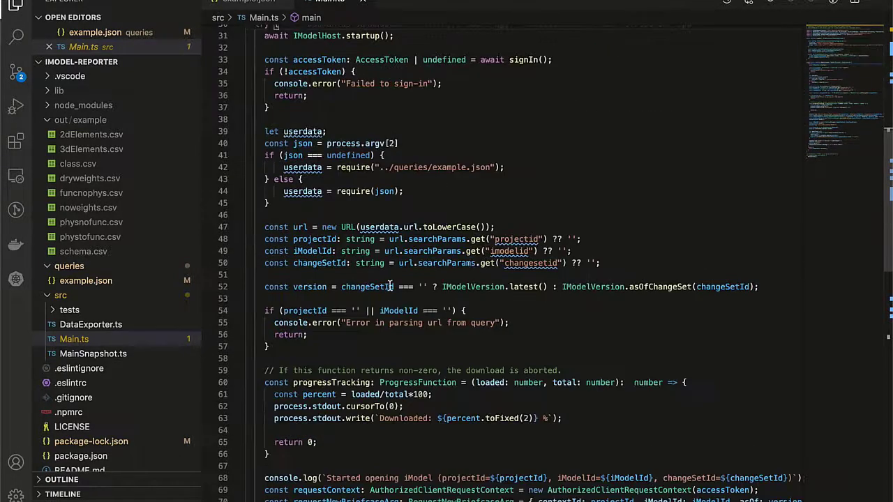
scroll(382, 214, up, 1)
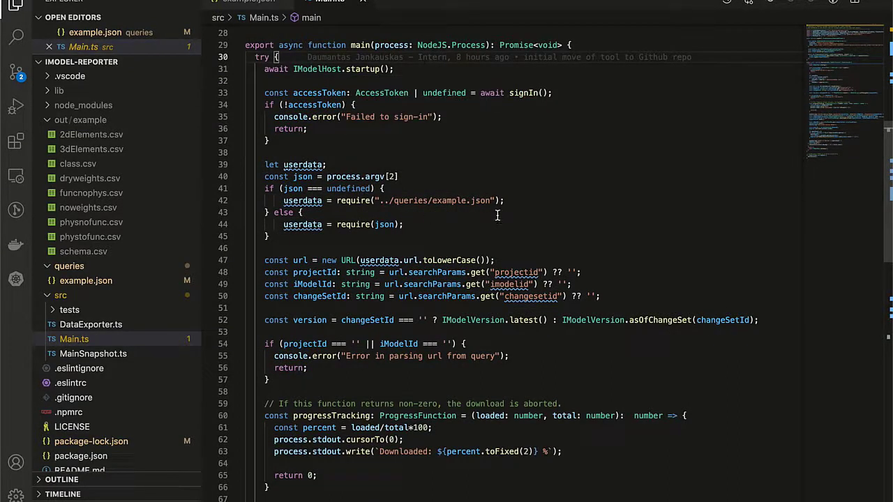
drag(300, 139, 265, 89)
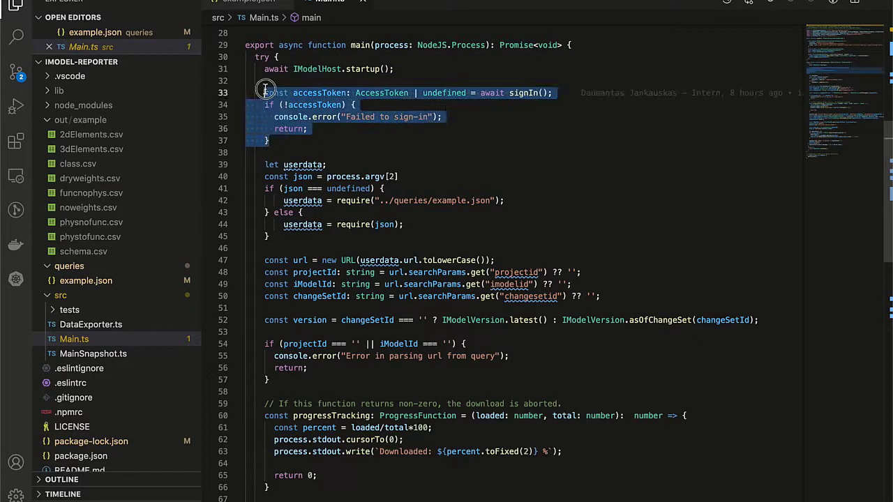
scroll(492, 194, down, 1)
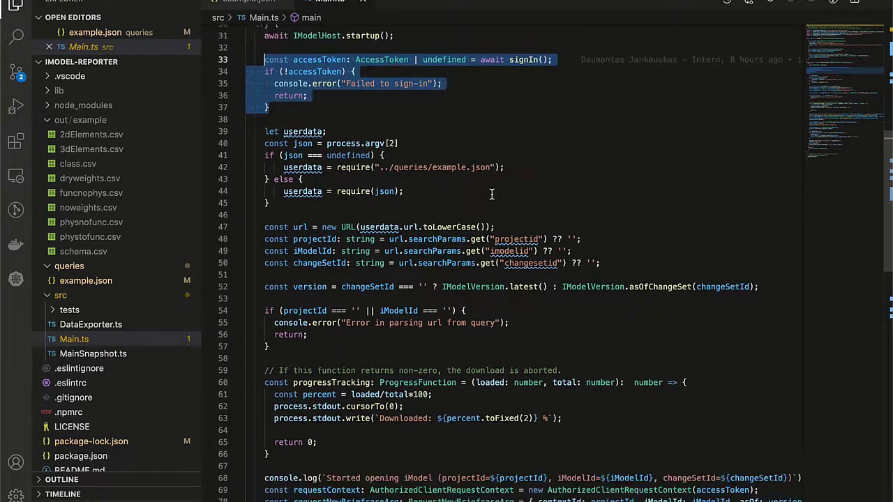
scroll(492, 194, down, 1)
drag(309, 313, 237, 97)
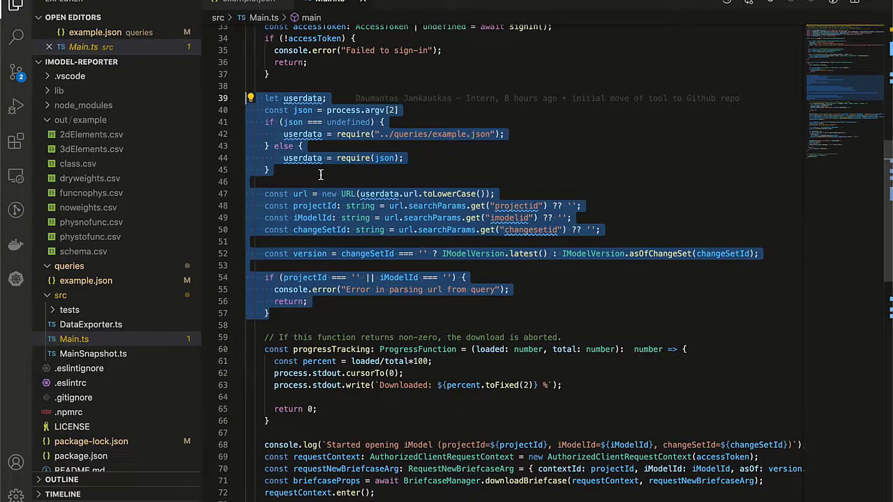
Examine the progressTracking function that reports the iModel download percentage in Main.ts.
scroll(476, 328, down, 3)
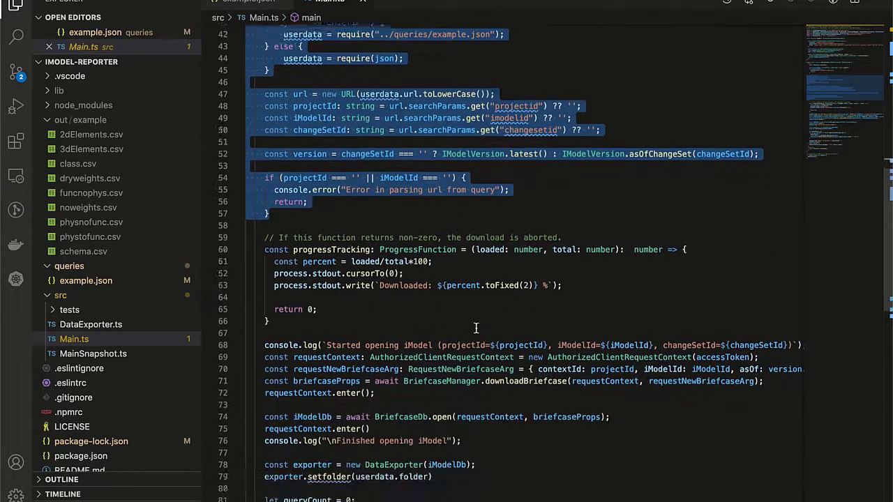
scroll(476, 328, down, 2)
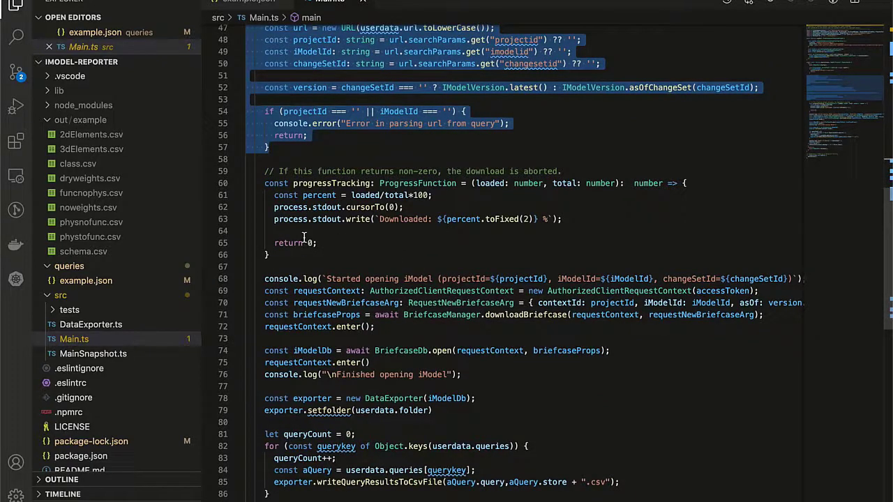
drag(273, 255, 227, 183)
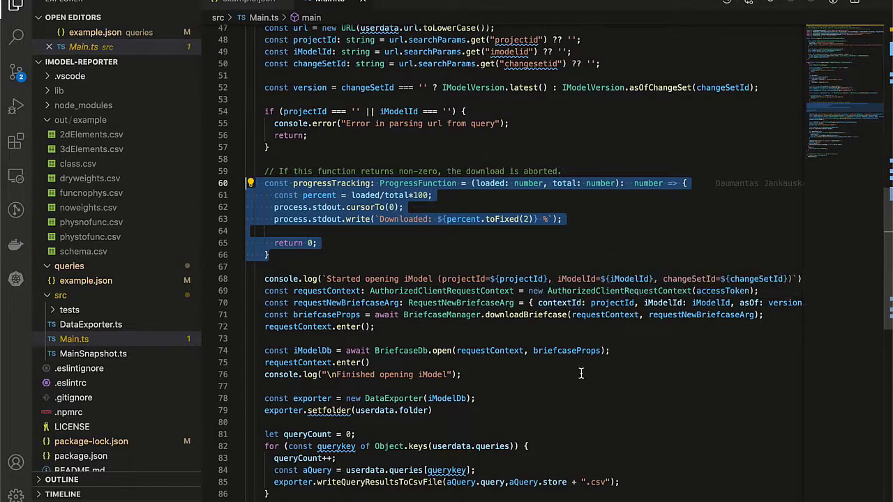
Examine the code in Main.ts that builds the request context, downloads the briefcase and opens it with BriefcaseDb.open.
scroll(562, 375, down, 2)
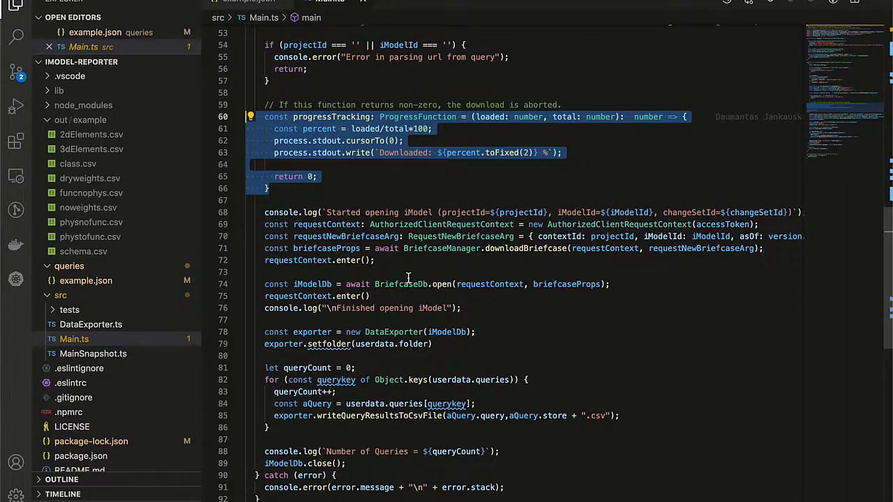
scroll(408, 277, down, 2)
click(412, 194)
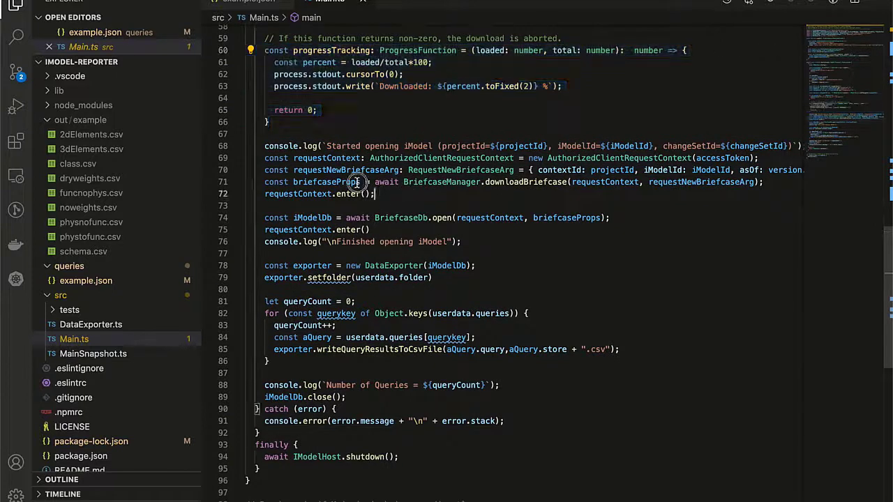
shift+click(202, 158)
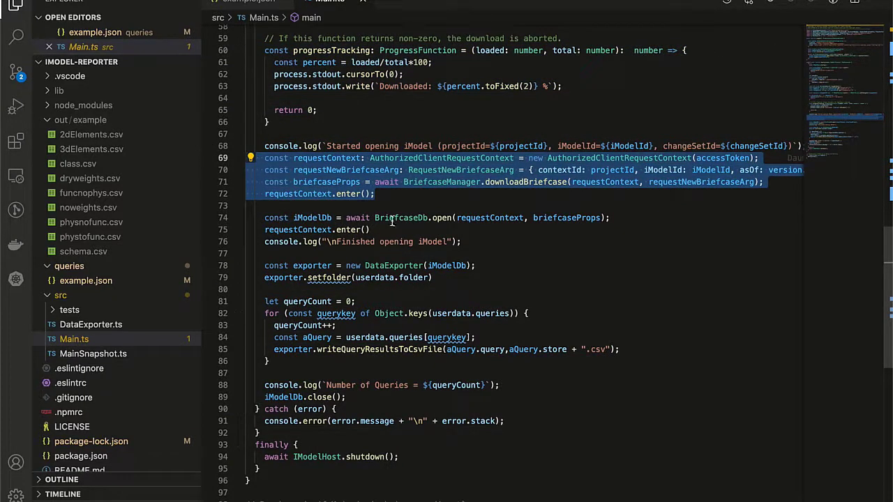
drag(611, 217, 199, 216)
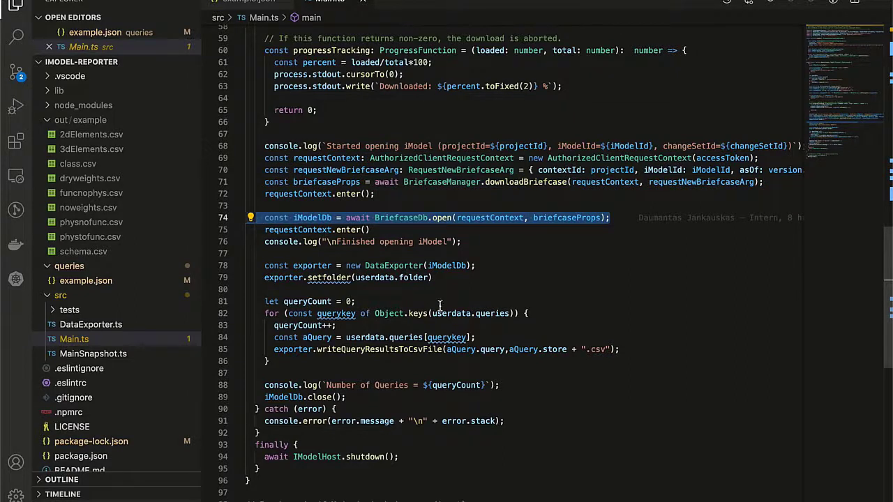
Examine the DataExporter setup and query loop that writes the CSV files in Main.ts, and the final IModelHost shutdown.
scroll(440, 305, down, 2)
drag(270, 295, 224, 185)
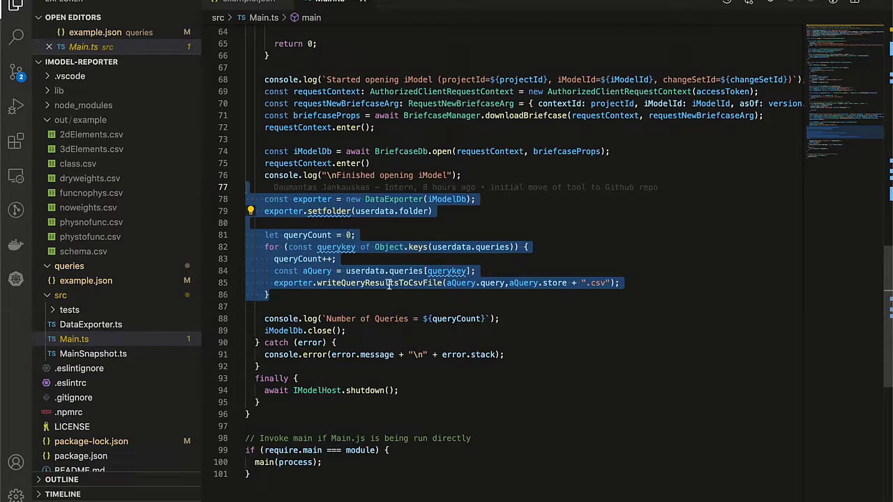
drag(408, 391, 235, 372)
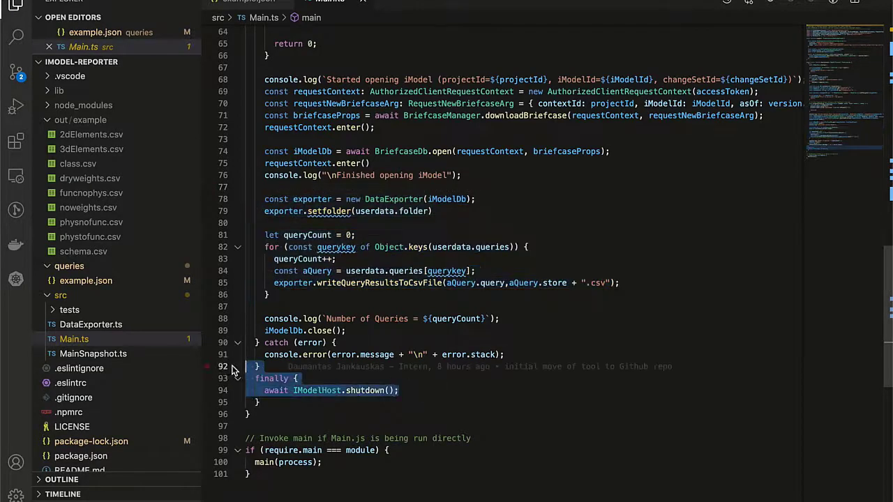
Open src/DataExporter.ts and examine the writeQueryResultsToCsvFile function, including its iModelDb.withPreparedStatement call and the statement.step() check.
click(90, 325)
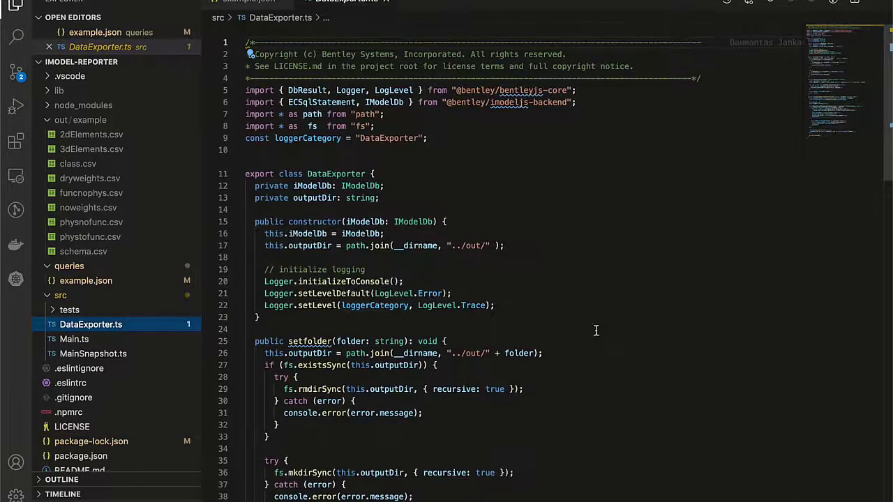
scroll(608, 340, down, 2)
scroll(607, 340, down, 5)
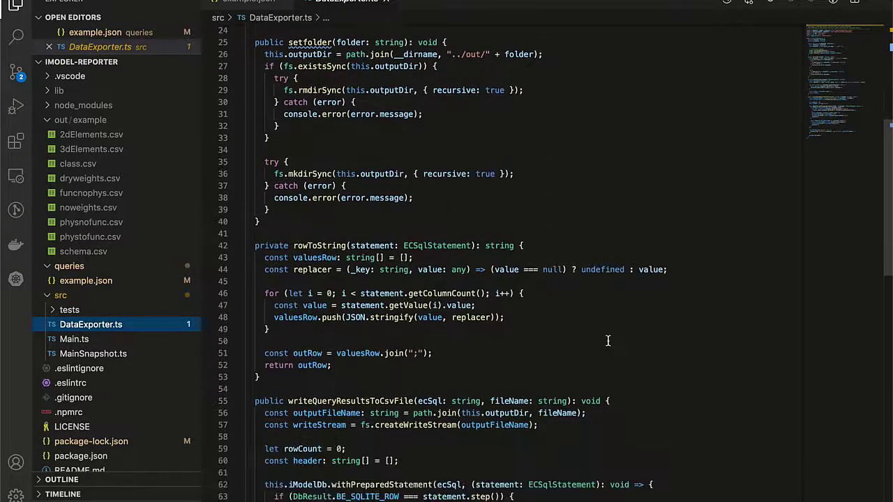
scroll(605, 338, down, 4)
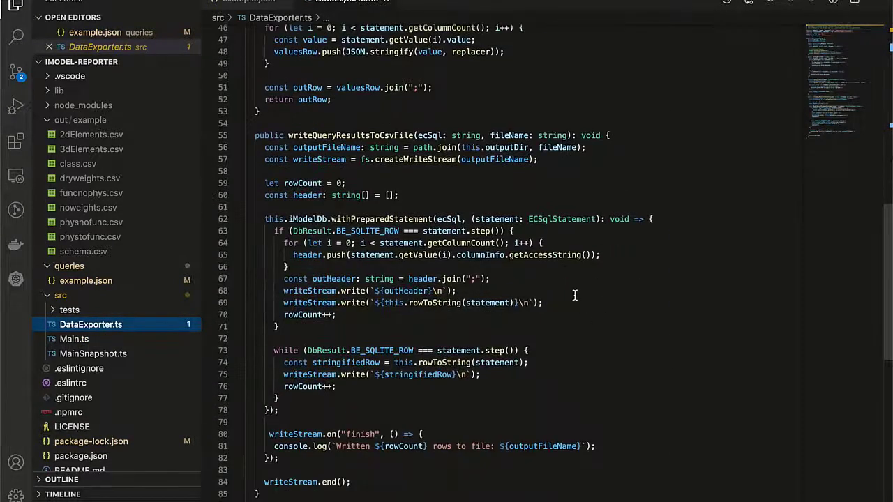
scroll(575, 296, down, 1)
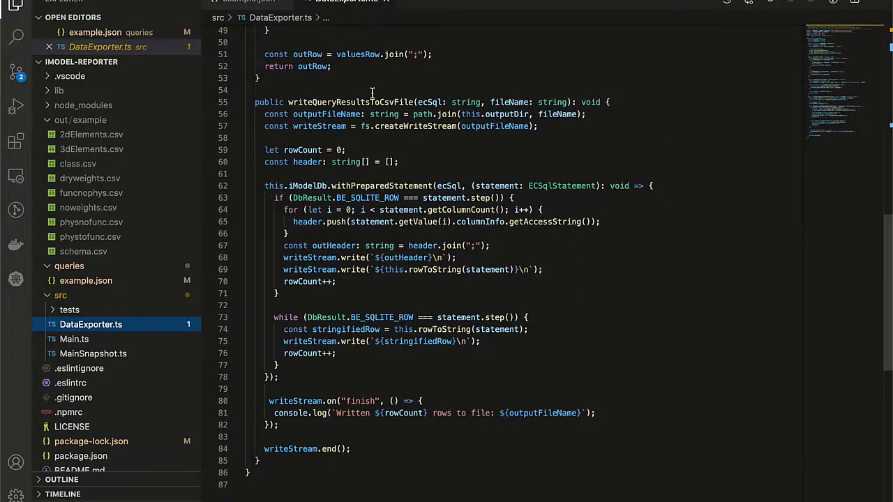
click(307, 186)
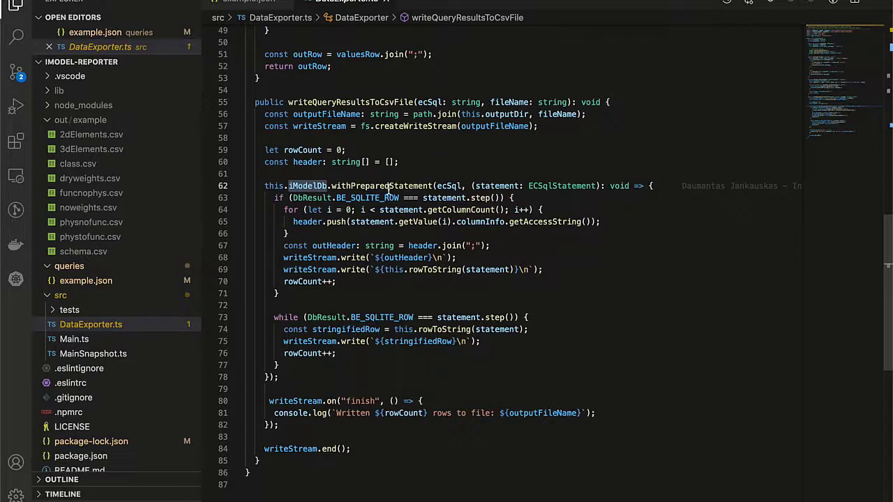
click(389, 186)
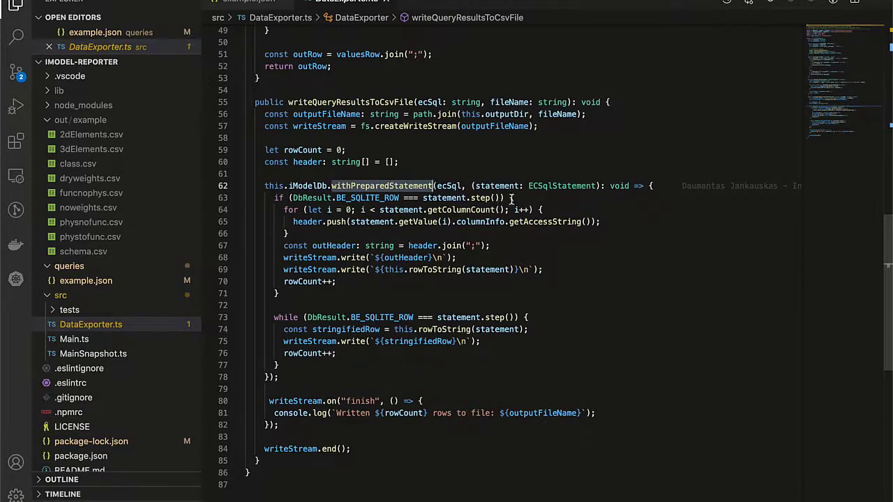
drag(503, 198, 355, 199)
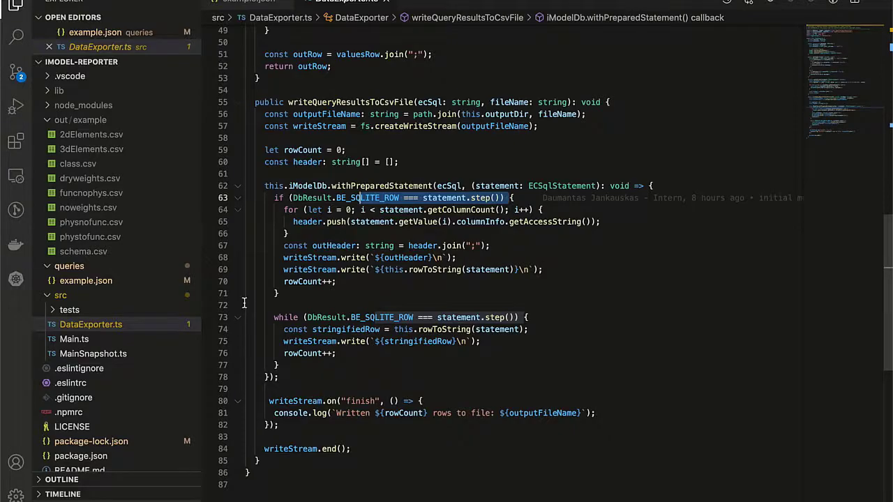
Switch to the browser and go from the Queries for Reports page to the wherefore_art_thou_data home page.
key(super+Tab)
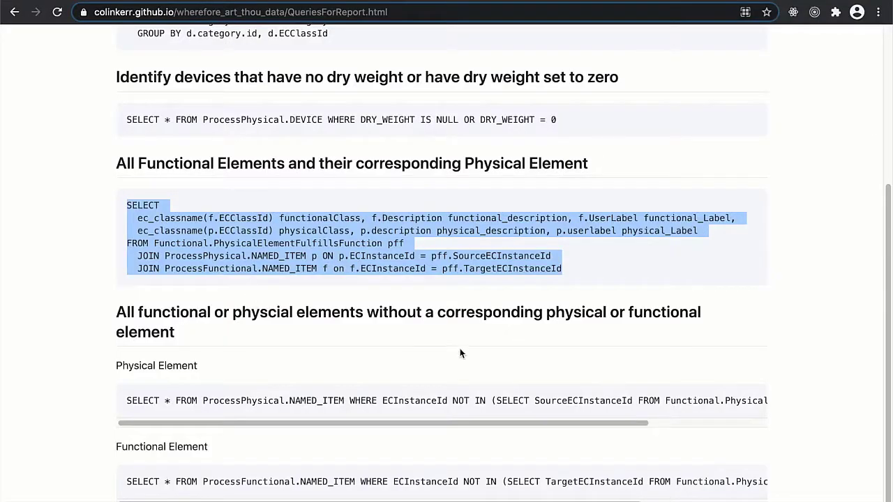
click(779, 333)
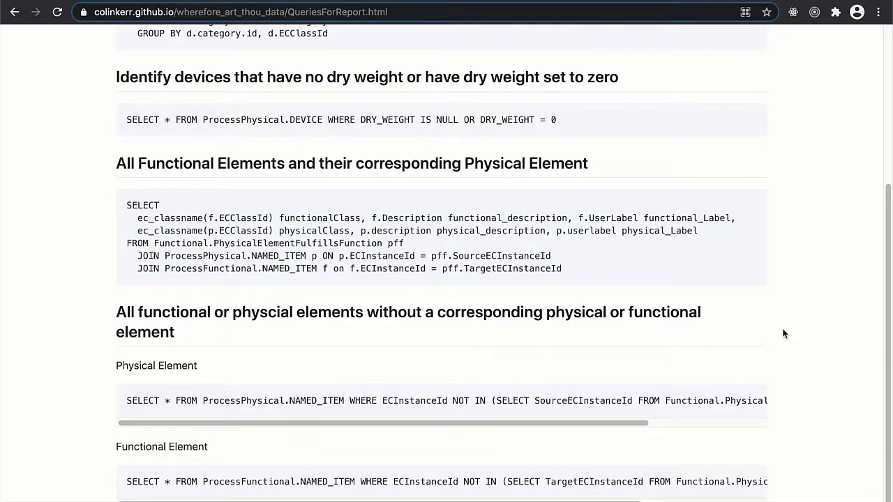
scroll(768, 334, up, 4)
scroll(746, 338, up, 2)
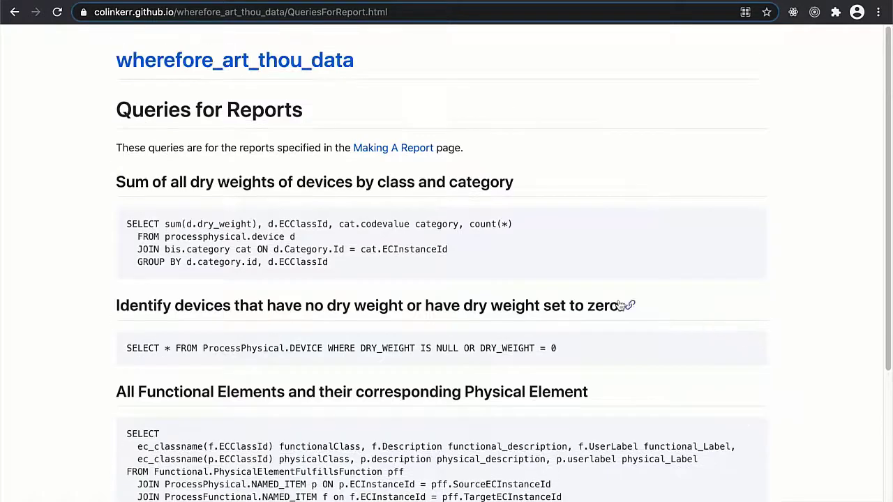
click(330, 64)
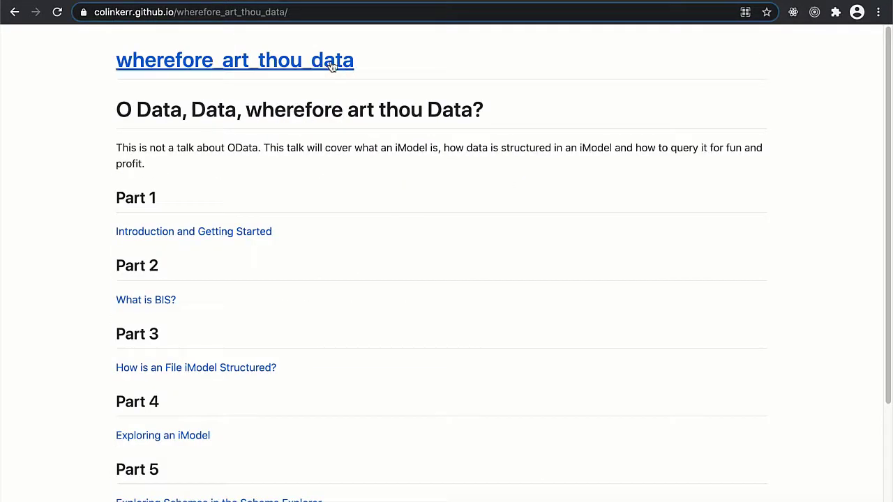